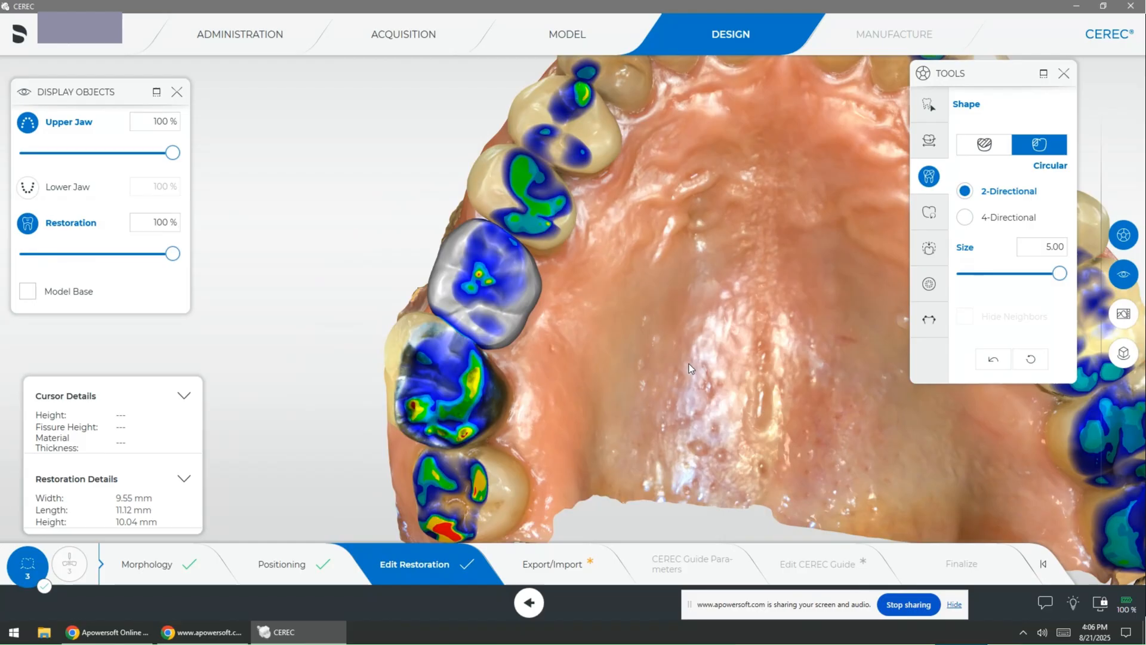
# Step: Fade the restoration to 32% and 20% opacity to inspect the area beneath it, and return it to 100%
pyautogui.moveTo(478, 272); pyautogui.dragTo(481, 276)
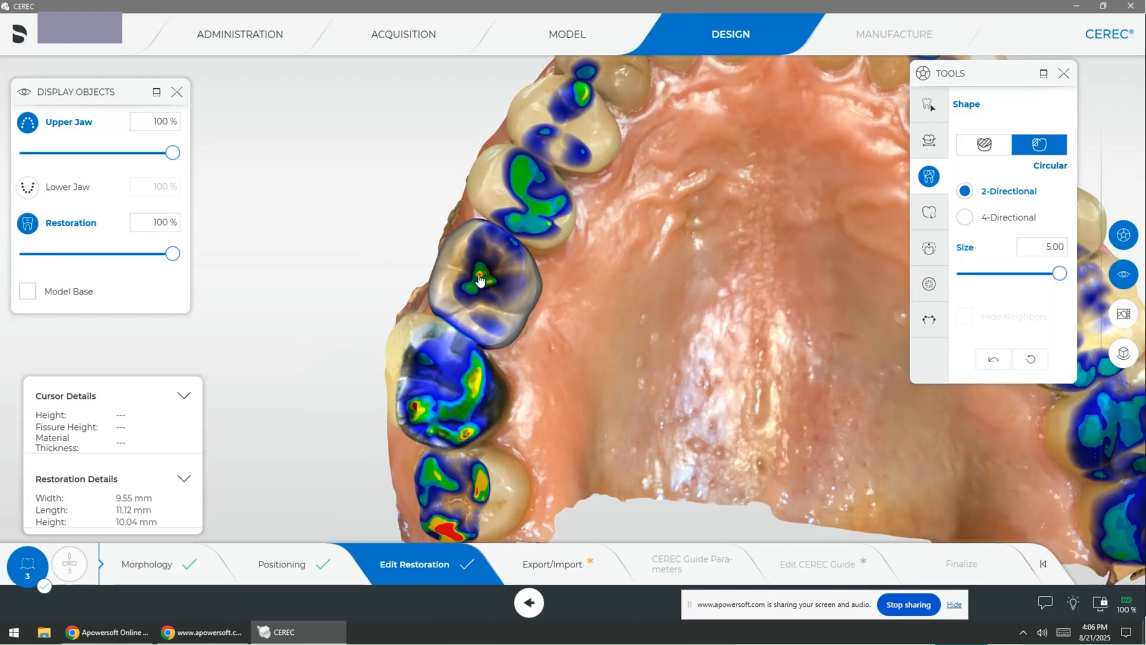
pyautogui.moveTo(651, 361); pyautogui.dragTo(683, 346)
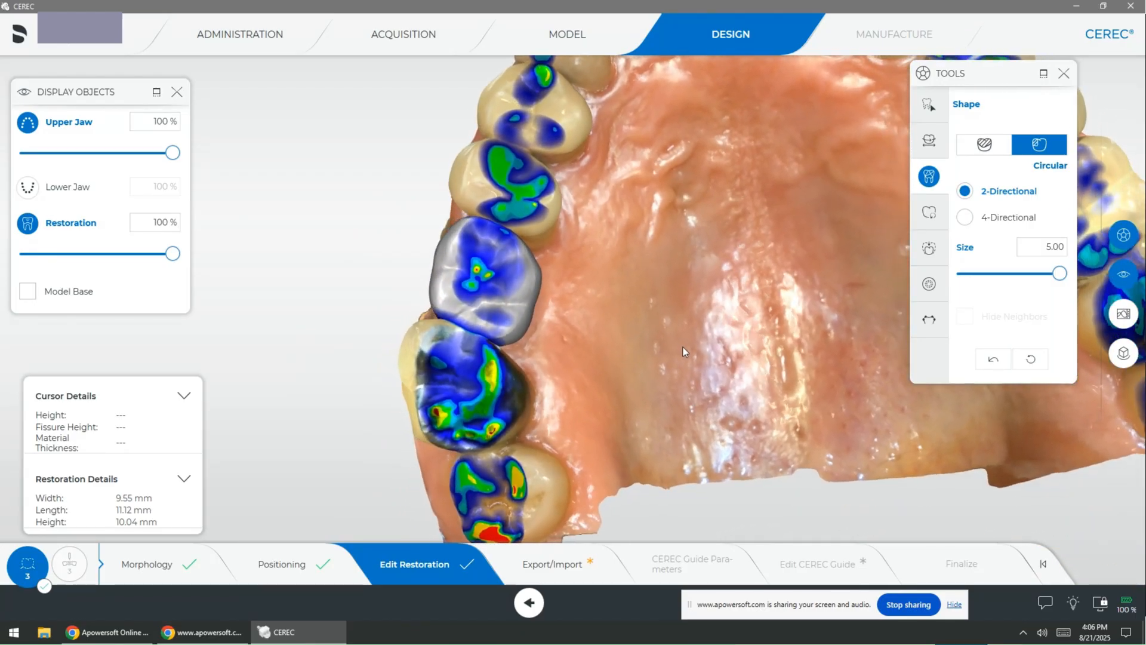
pyautogui.moveTo(173, 254); pyautogui.dragTo(53, 273)
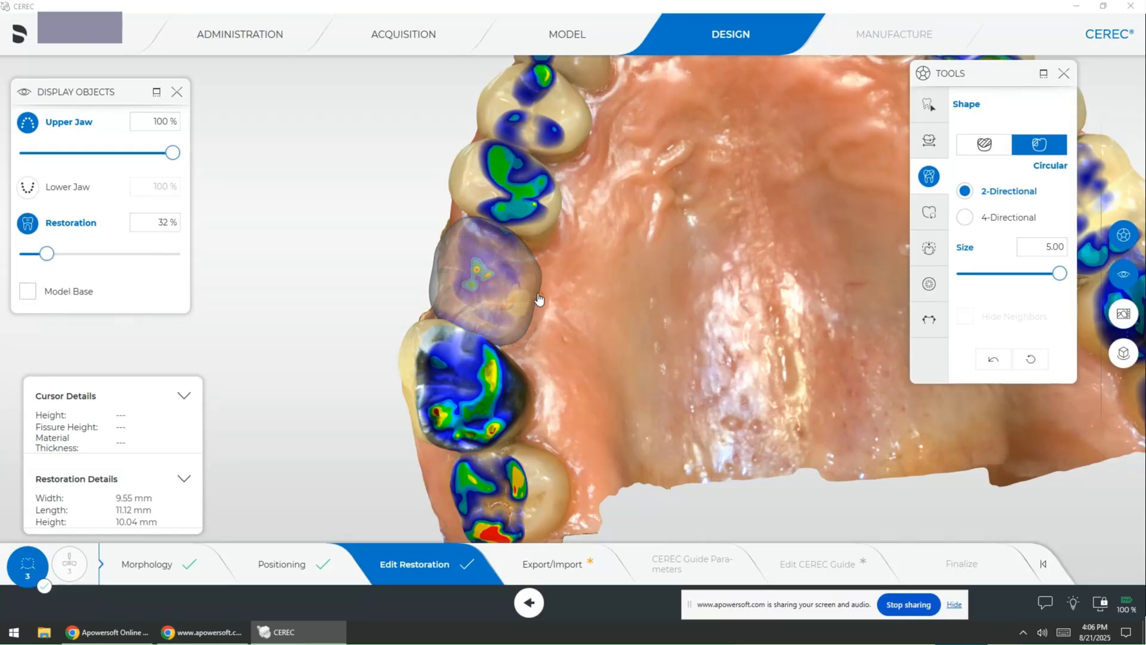
pyautogui.moveTo(540, 303)
pyautogui.mouseDown()
pyautogui.moveTo(564, 307)
pyautogui.moveTo(553, 308)
pyautogui.mouseUp()
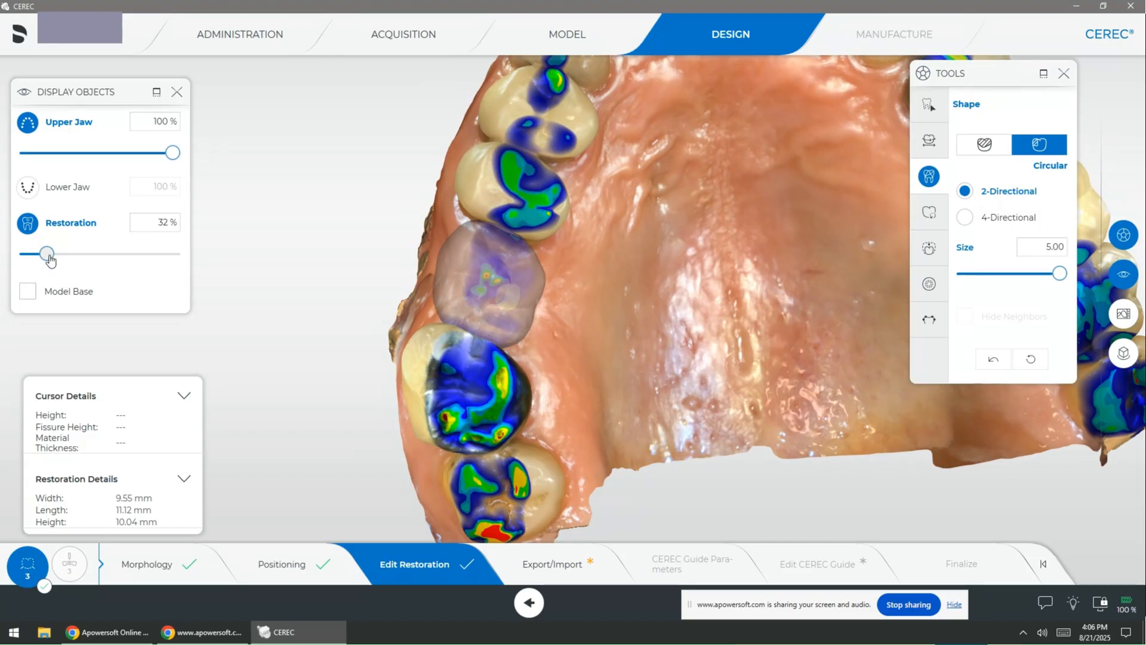
pyautogui.moveTo(46, 254); pyautogui.dragTo(14, 263)
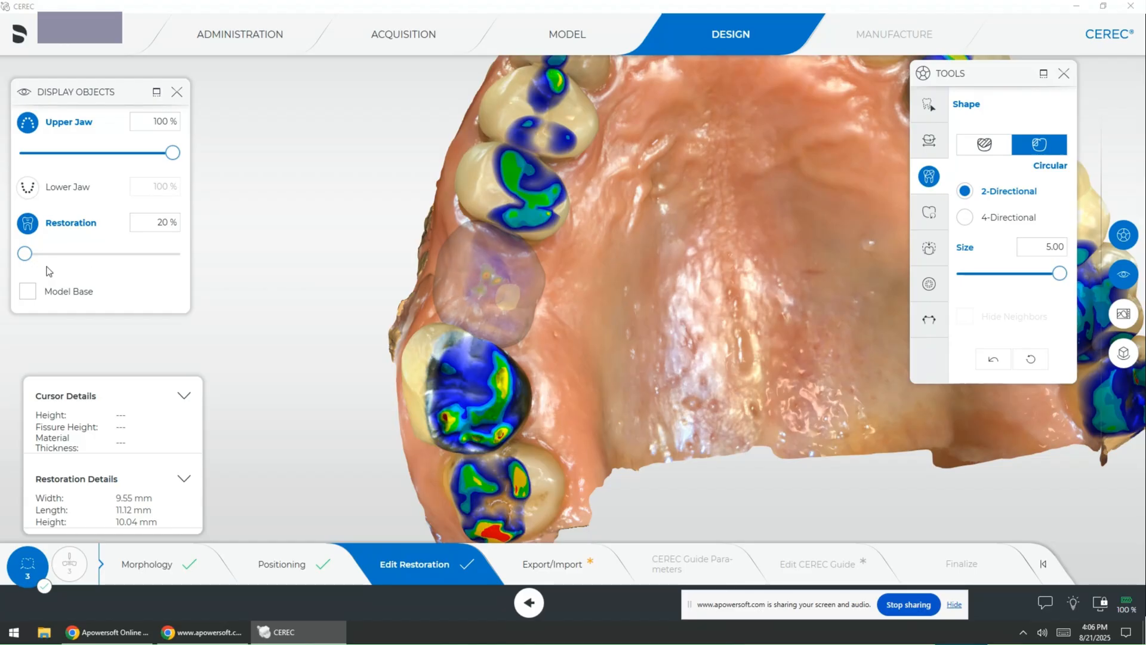
pyautogui.moveTo(24, 253); pyautogui.dragTo(203, 263)
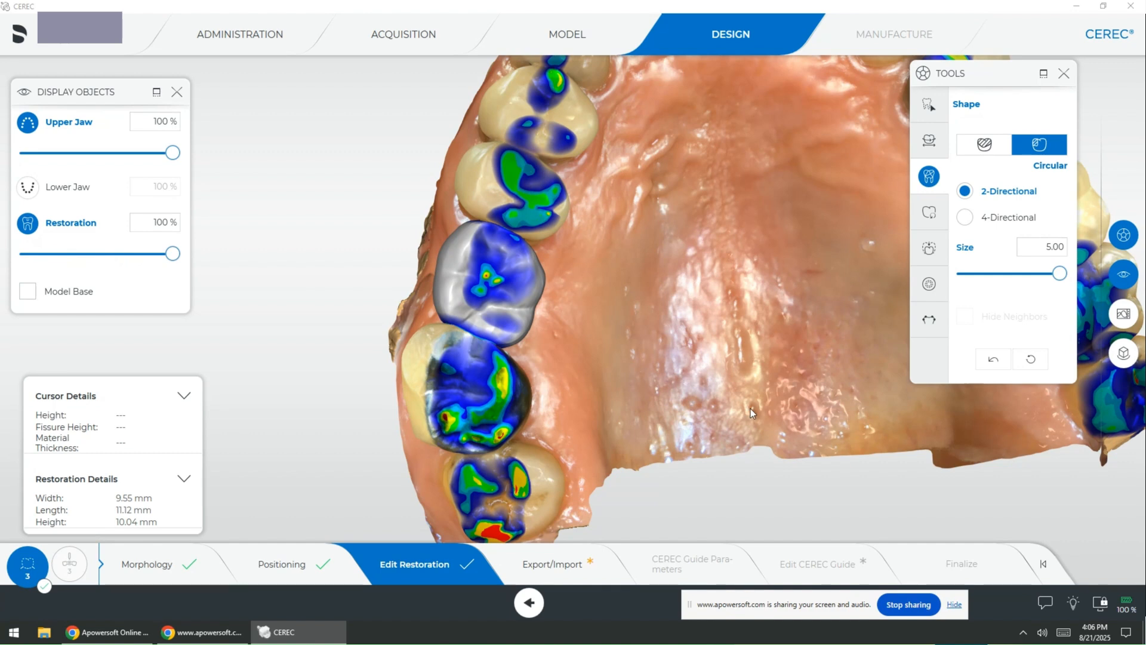
# Step: Hide the model contacts so only the restoration contacts are displayed on the upper arch
pyautogui.moveTo(751, 408); pyautogui.dragTo(721, 413)
pyautogui.scroll(-3, 718, 412)
pyautogui.scroll(-2, 716, 409)
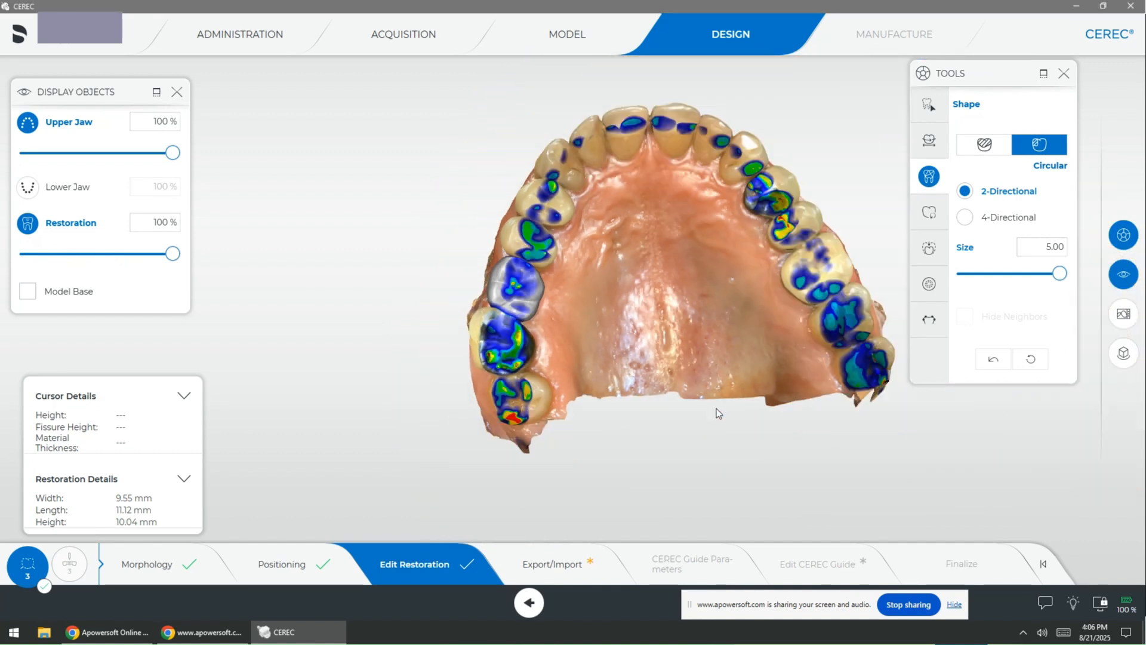
pyautogui.rightClick(717, 409)
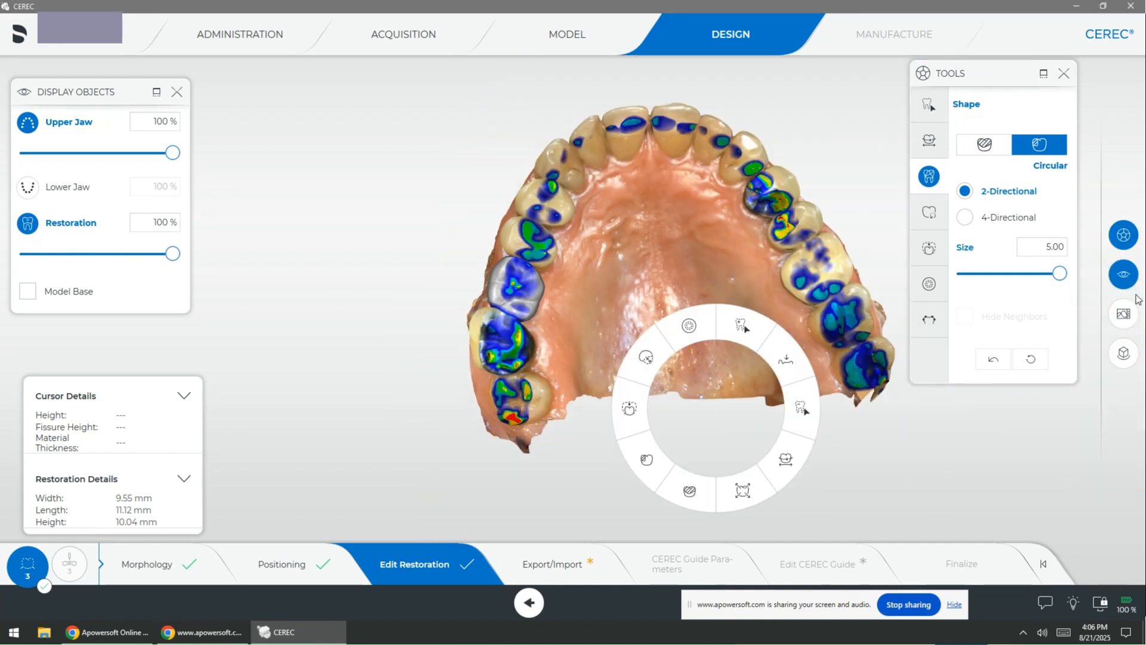
pyautogui.click(1123, 313)
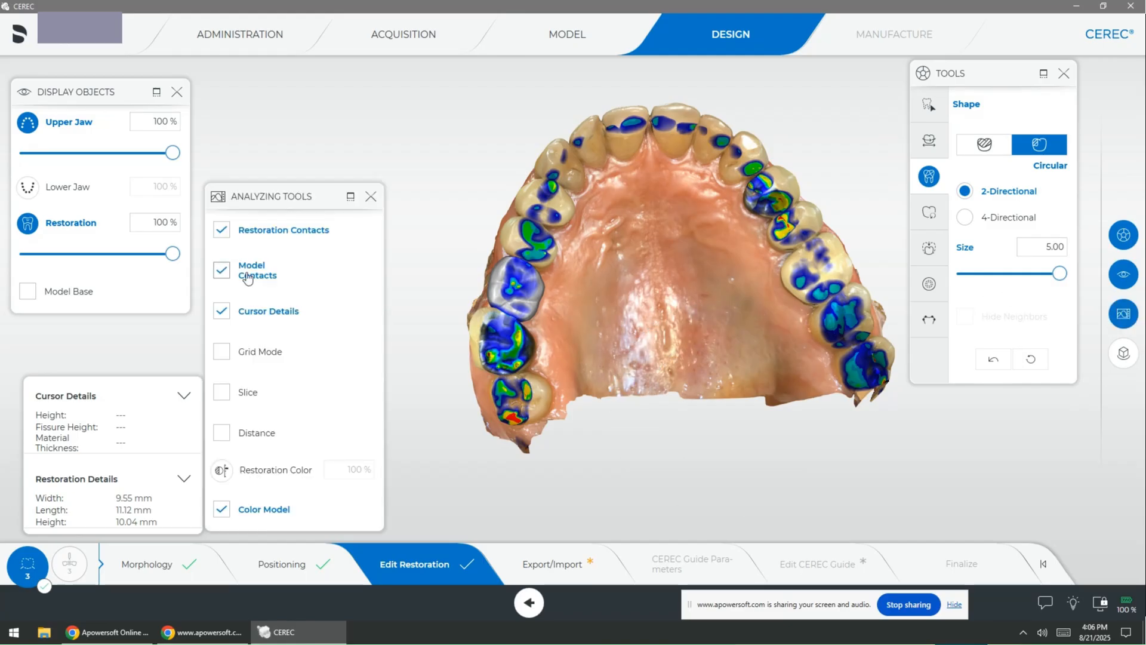
pyautogui.click(221, 272)
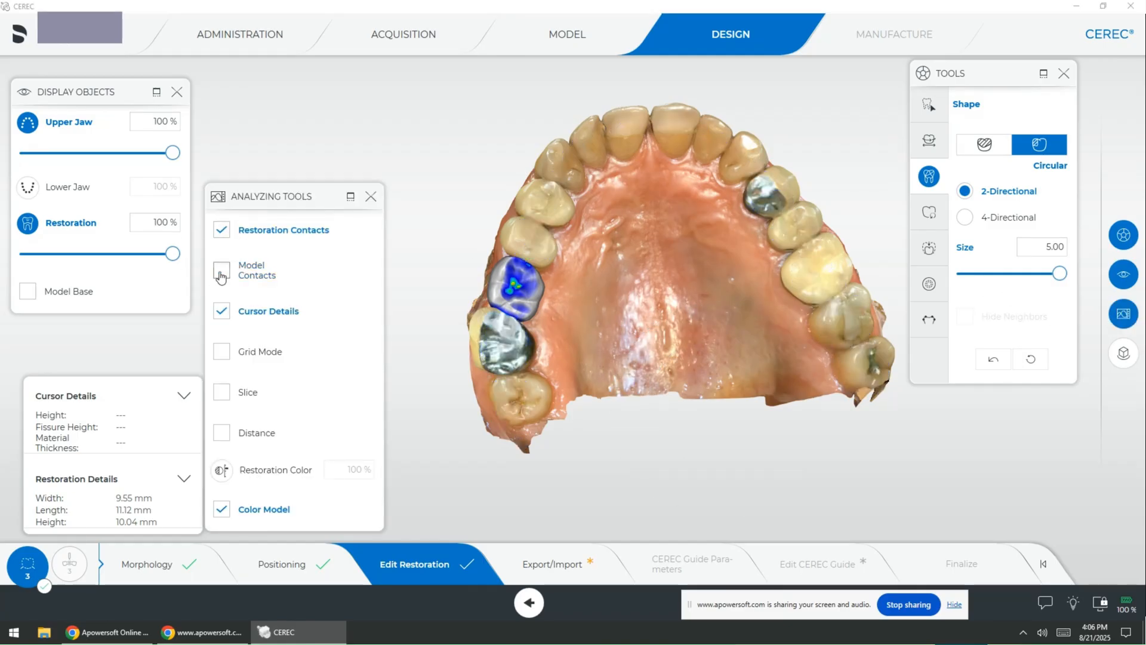
pyautogui.moveTo(796, 367); pyautogui.dragTo(733, 418)
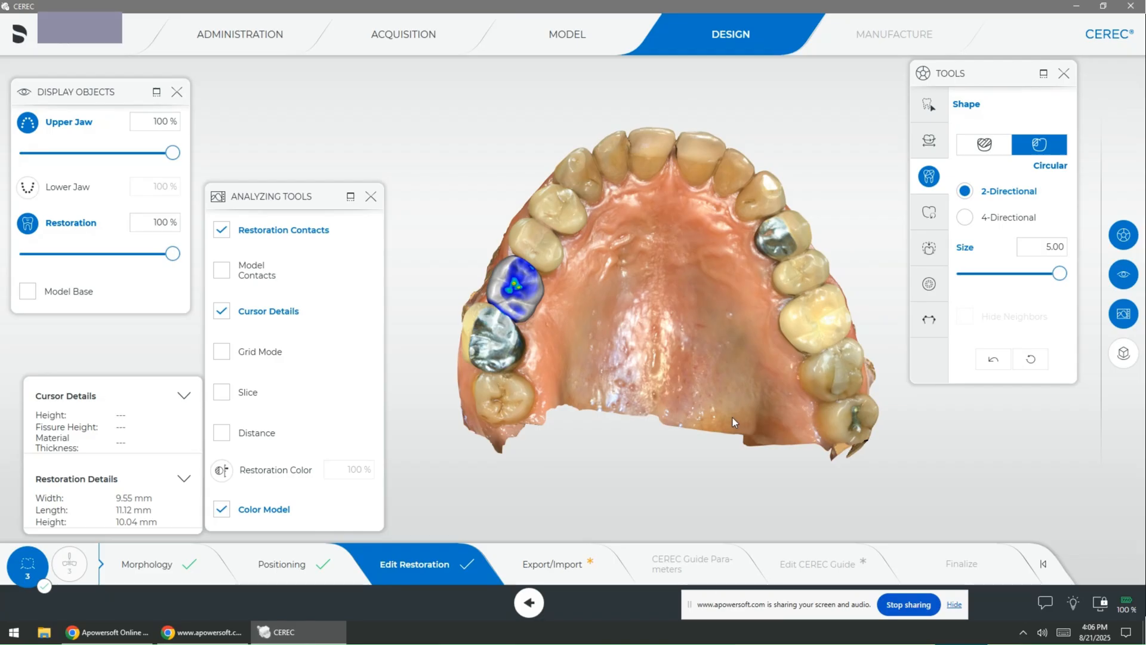
pyautogui.scroll(2, 640, 332)
pyautogui.scroll(1, 642, 332)
pyautogui.moveTo(642, 328); pyautogui.dragTo(686, 370)
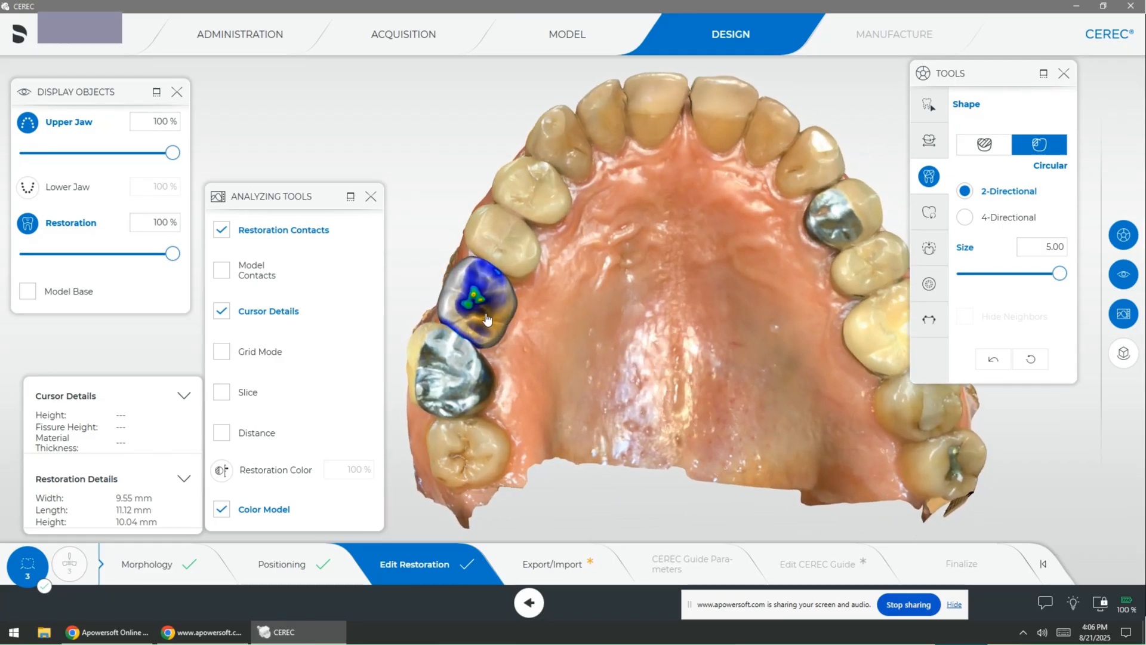
pyautogui.moveTo(596, 334)
pyautogui.mouseDown()
pyautogui.moveTo(676, 320)
pyautogui.moveTo(743, 334)
pyautogui.moveTo(606, 346)
pyautogui.mouseUp()
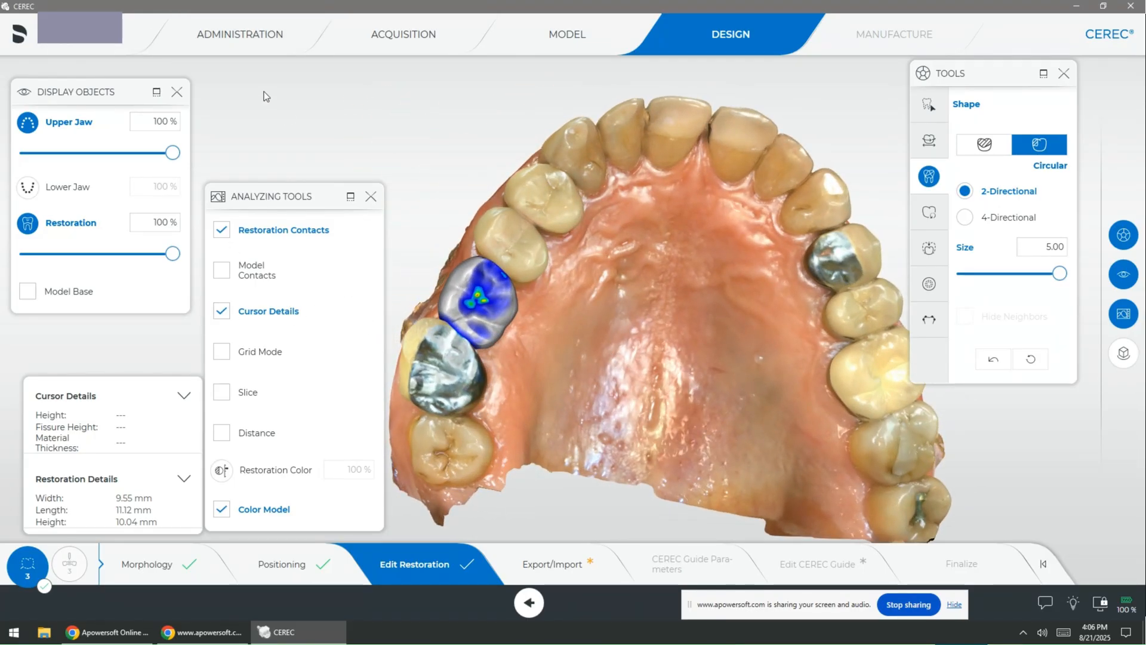
# Step: Enable Articulation for the case in the administration phase and return to the design phase, accepting removal of the jaw penetration
pyautogui.click(251, 34)
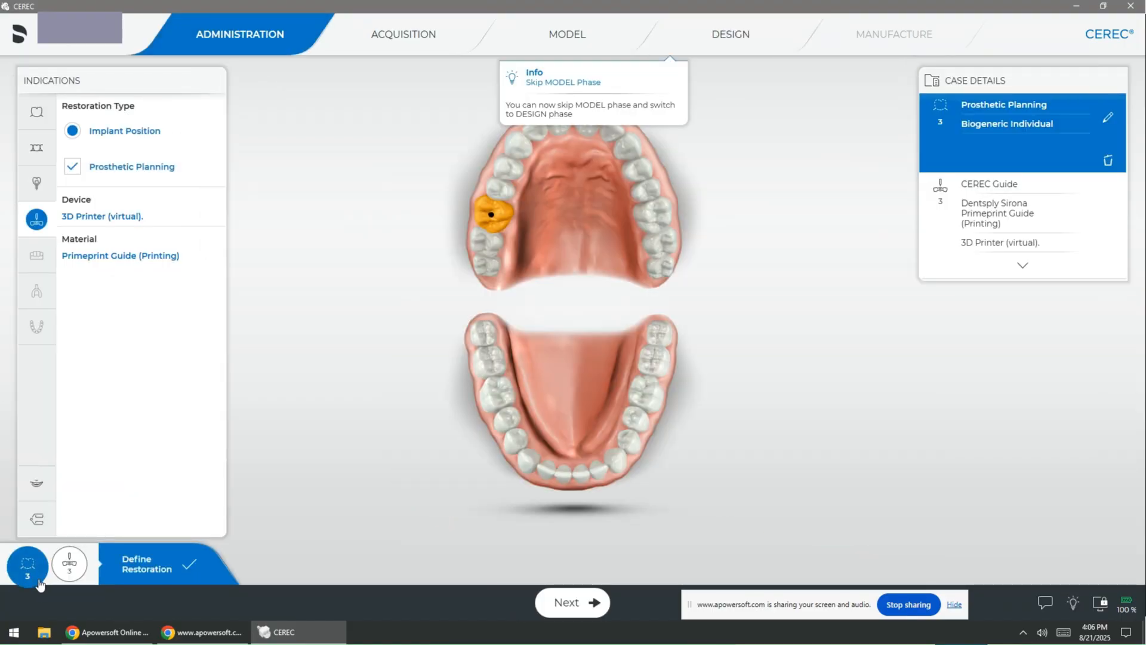
pyautogui.click(34, 517)
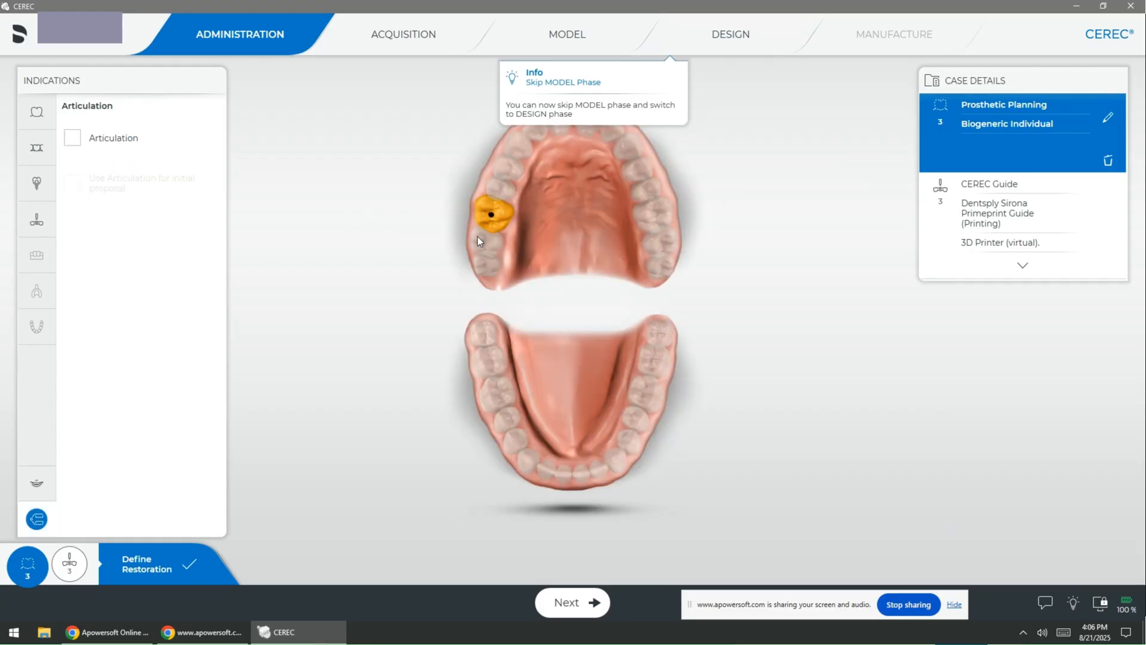
pyautogui.click(72, 138)
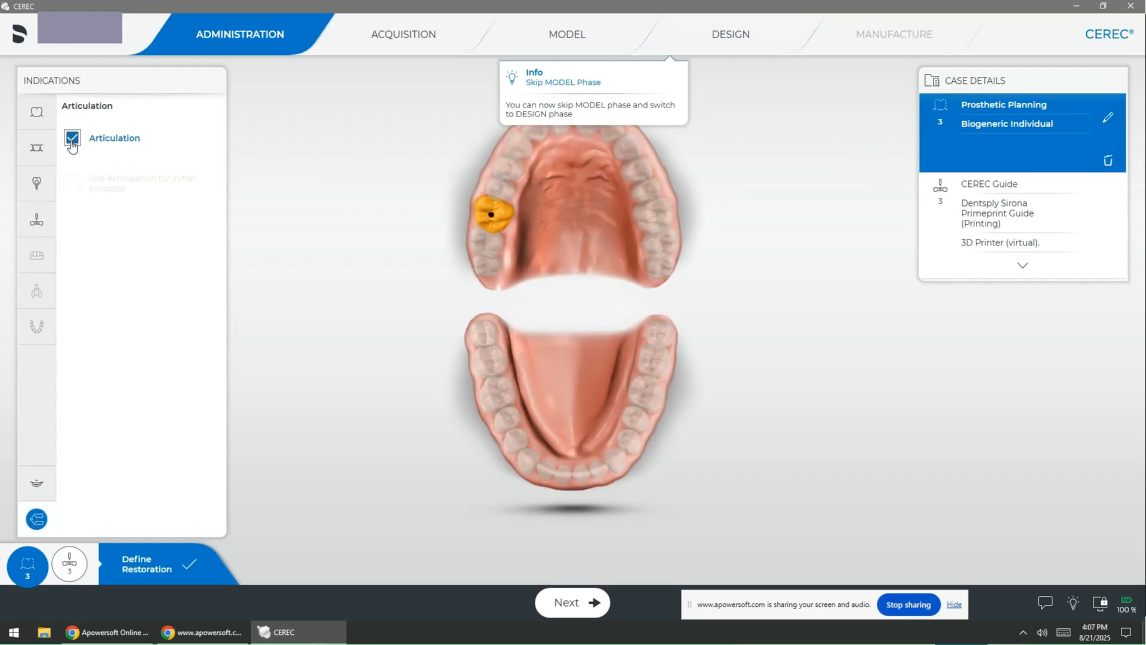
pyautogui.click(701, 52)
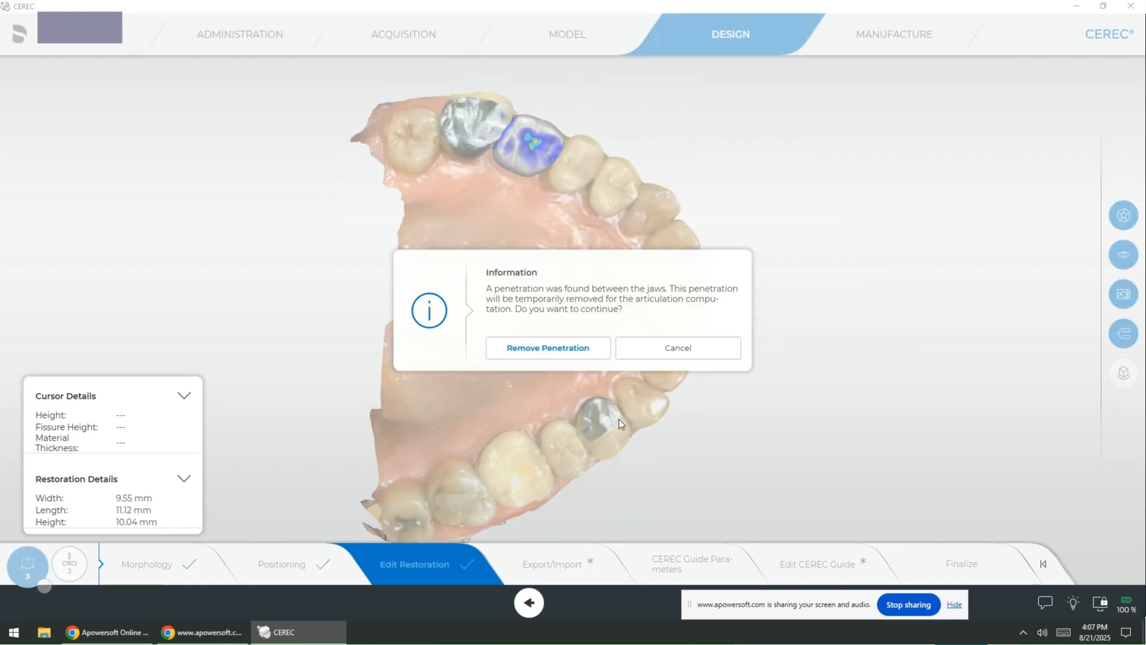
pyautogui.click(582, 346)
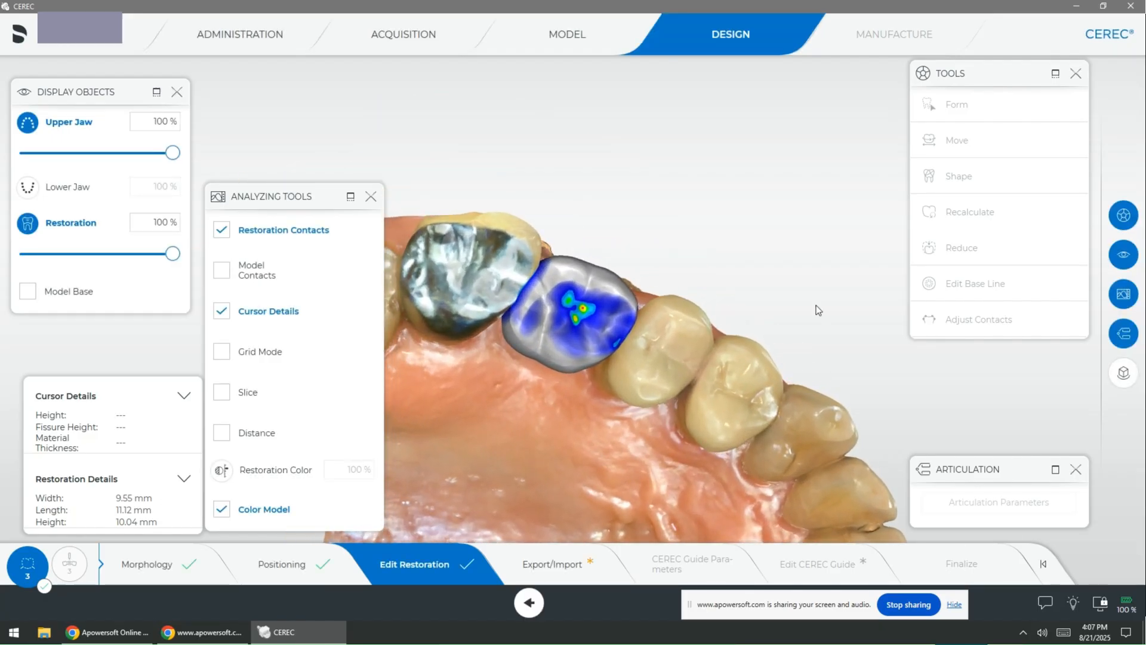
# Step: Clear away the analyzing and editing tools, expand the articulation settings and show the Lower Virtual FGP over the upper arch
pyautogui.click(371, 197)
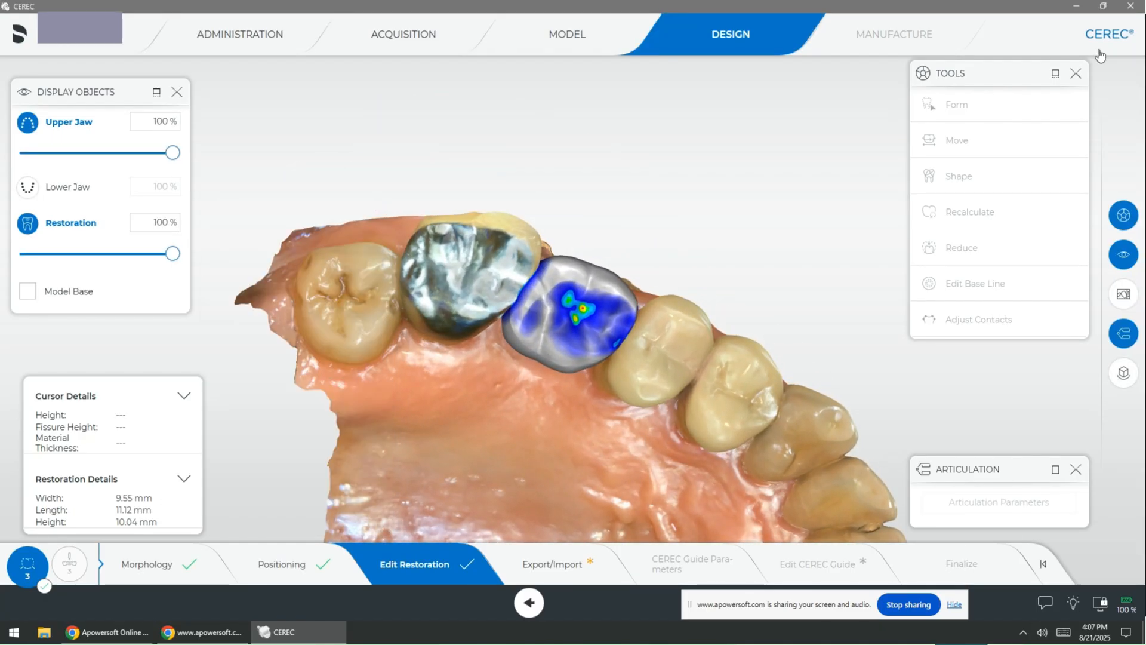
pyautogui.click(1076, 72)
pyautogui.moveTo(1028, 470); pyautogui.dragTo(982, 159)
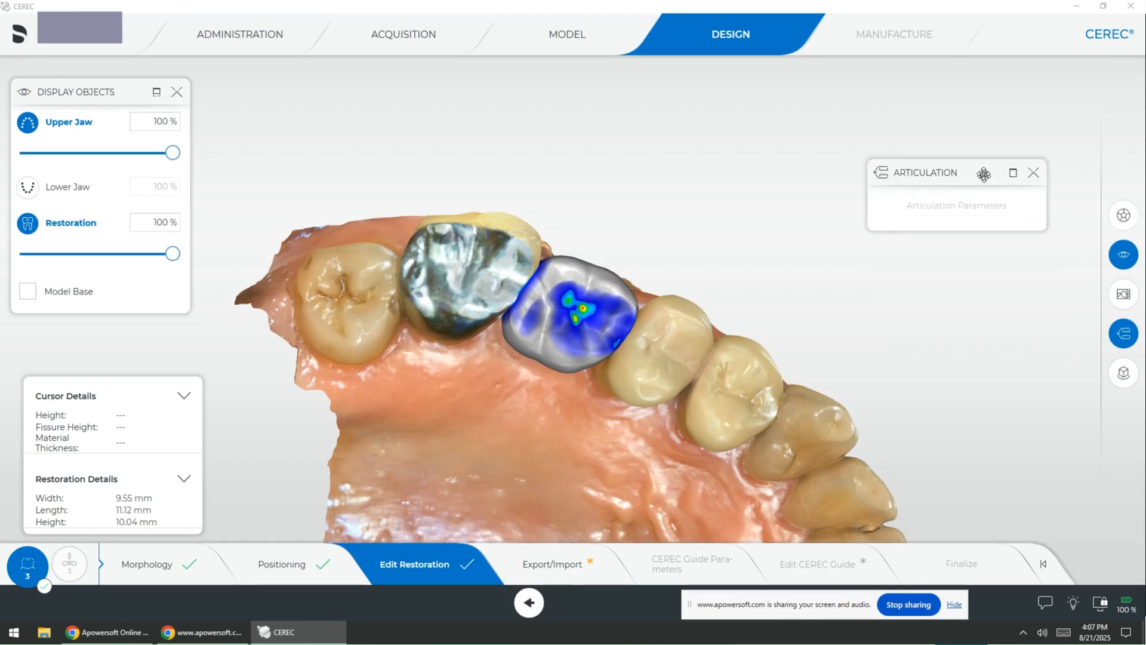
pyautogui.click(1010, 158)
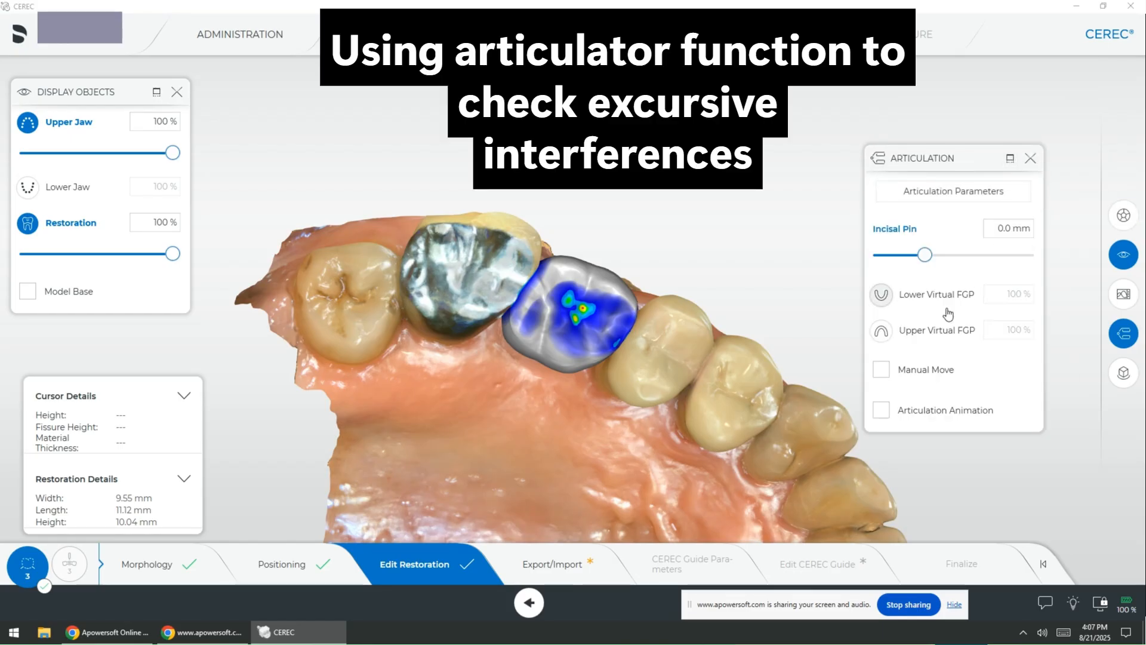
pyautogui.click(880, 299)
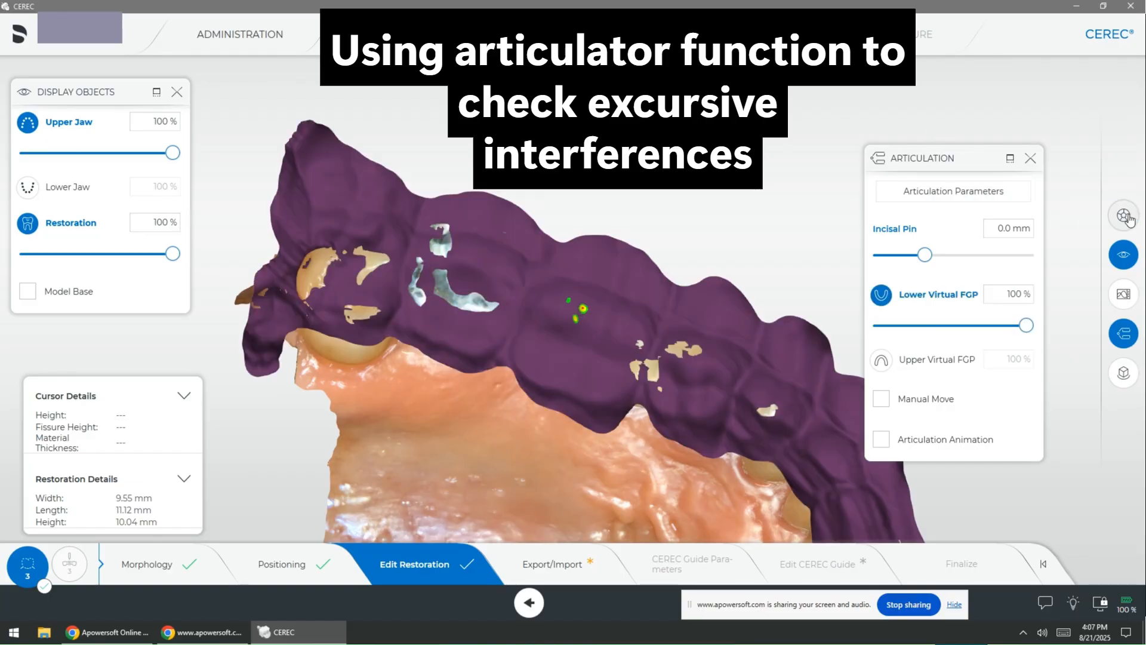
# Step: Remove the restoration's spots protruding through the virtual FGP using the Form Remove tool at 1.20 mm size and 100% strength
pyautogui.click(1123, 215)
pyautogui.click(967, 106)
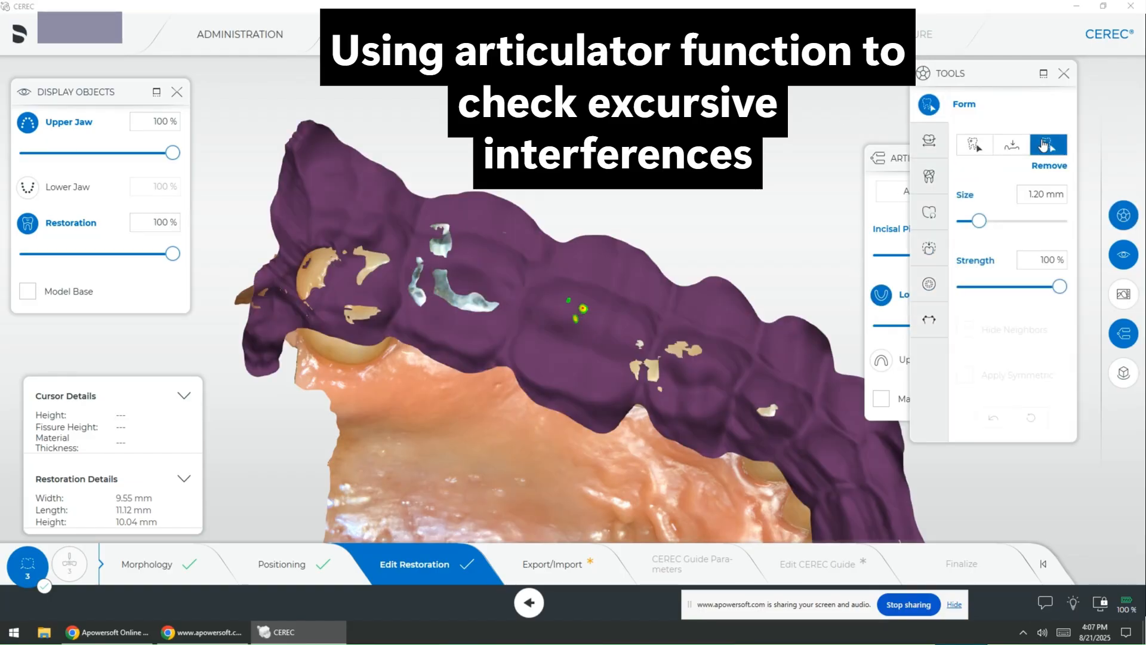
pyautogui.click(584, 309)
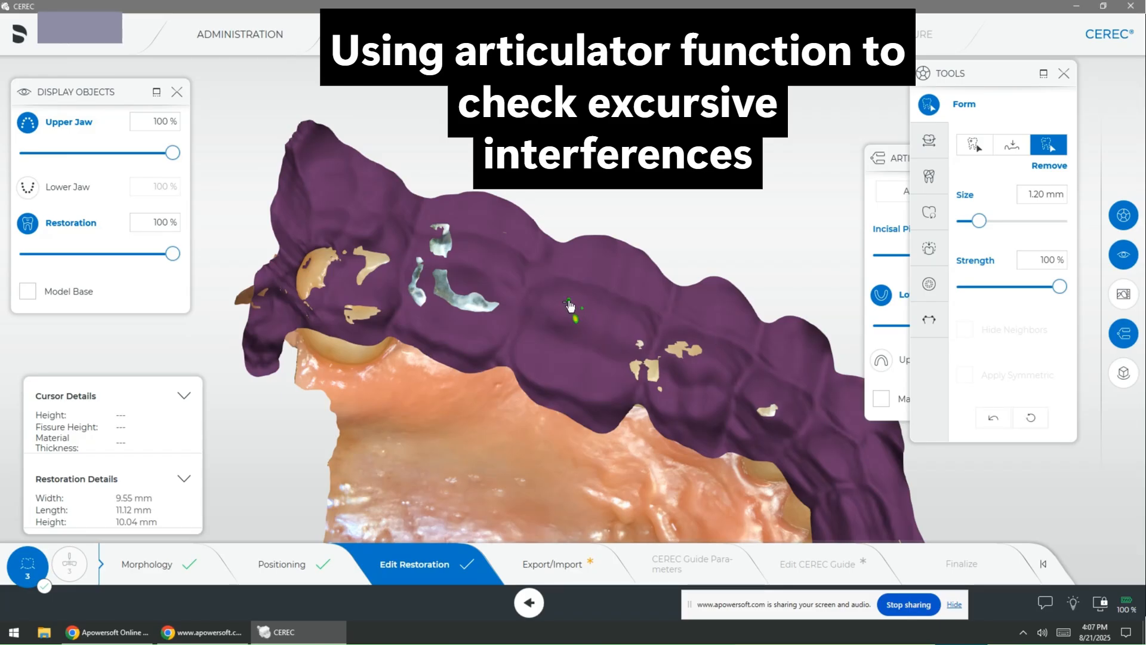
pyautogui.moveTo(571, 307); pyautogui.dragTo(585, 309, button='right')
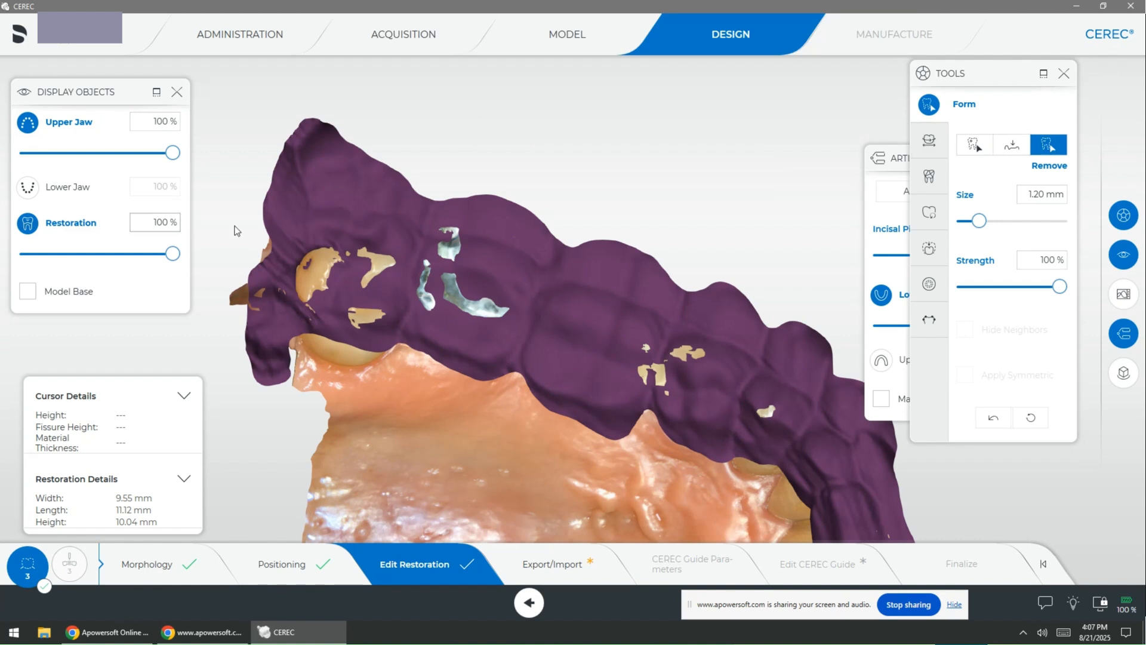
# Step: Hide the Lower Virtual FGP and examine the restoration's contacts from the side and occlusal views
pyautogui.click(1064, 74)
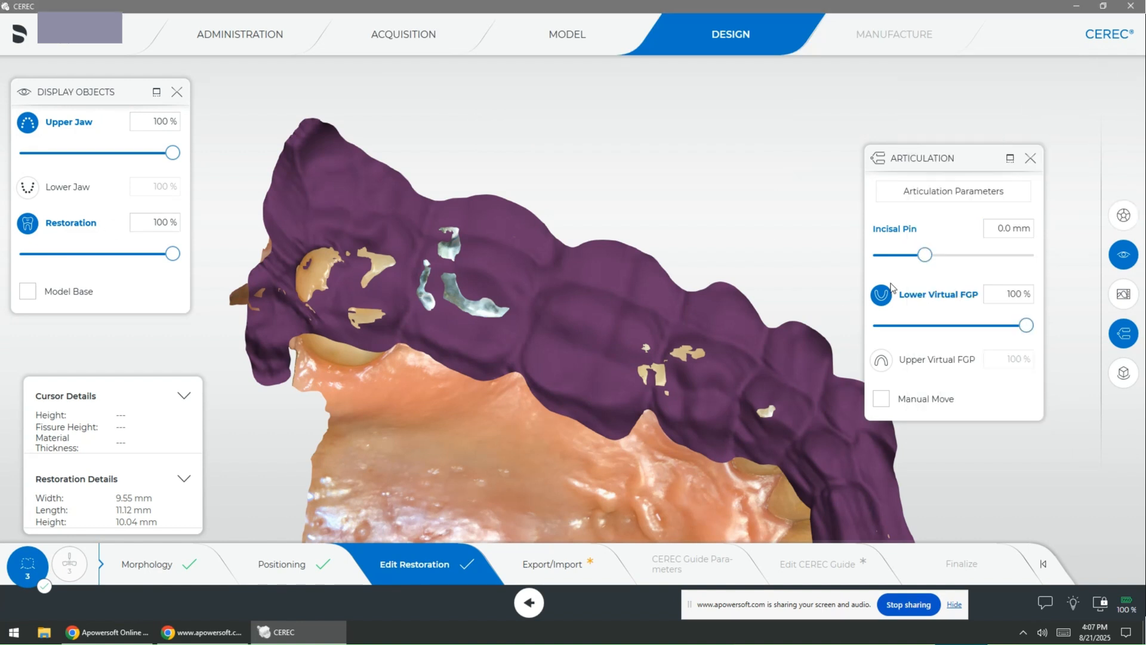
pyautogui.click(881, 294)
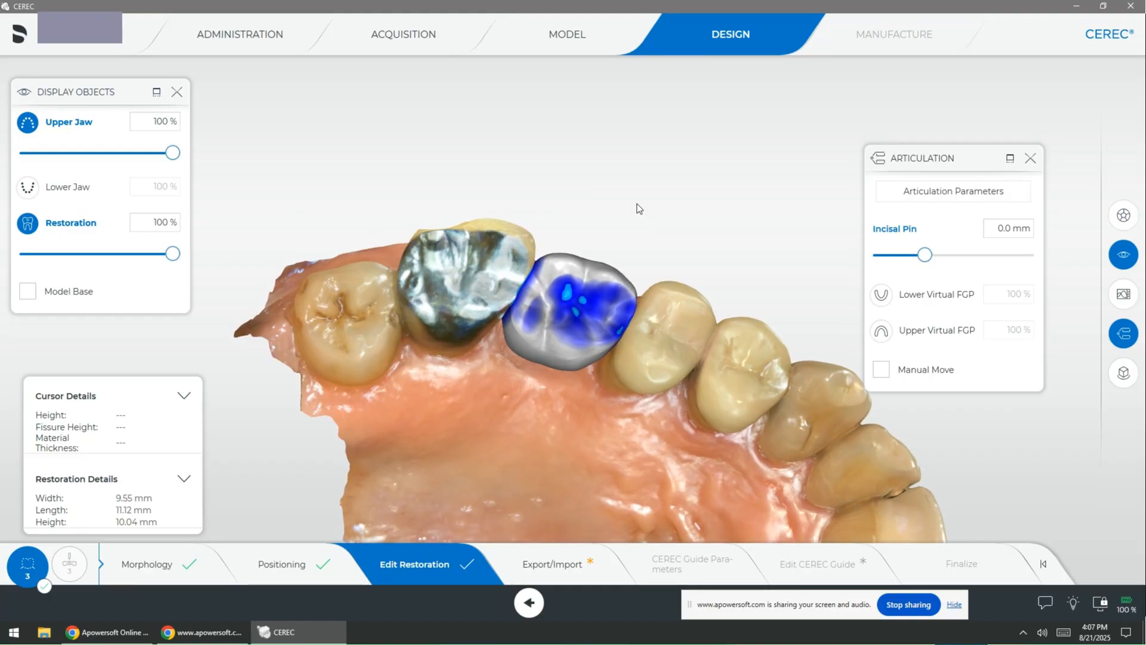
pyautogui.moveTo(637, 208); pyautogui.dragTo(762, 298, button='middle')
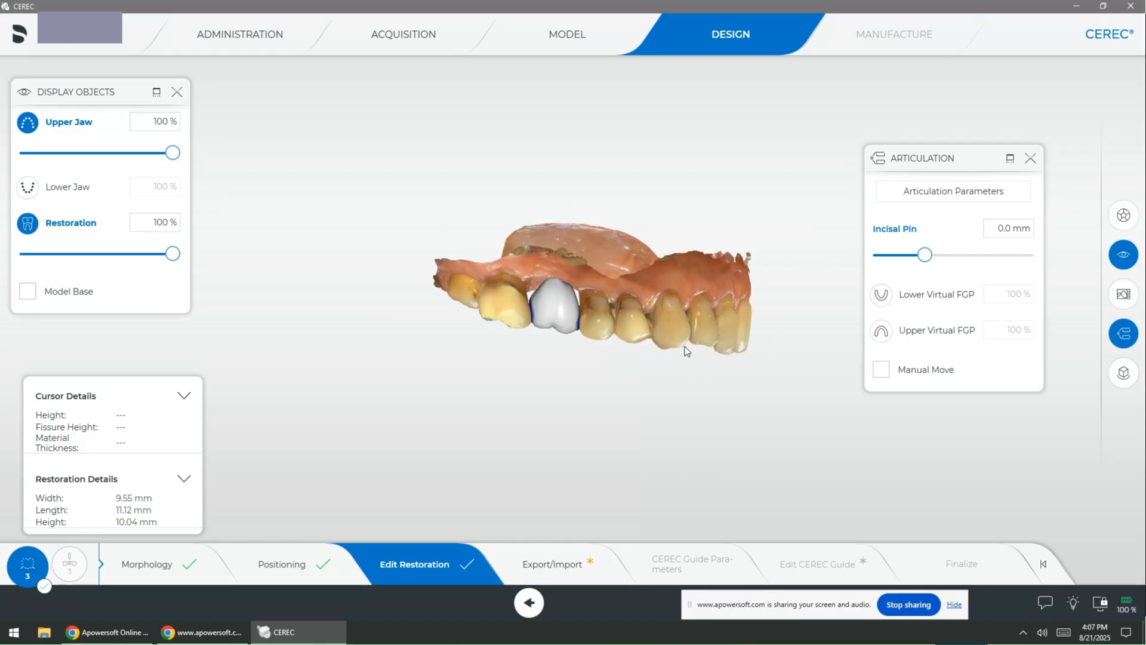
pyautogui.moveTo(686, 351); pyautogui.dragTo(565, 316, button='middle')
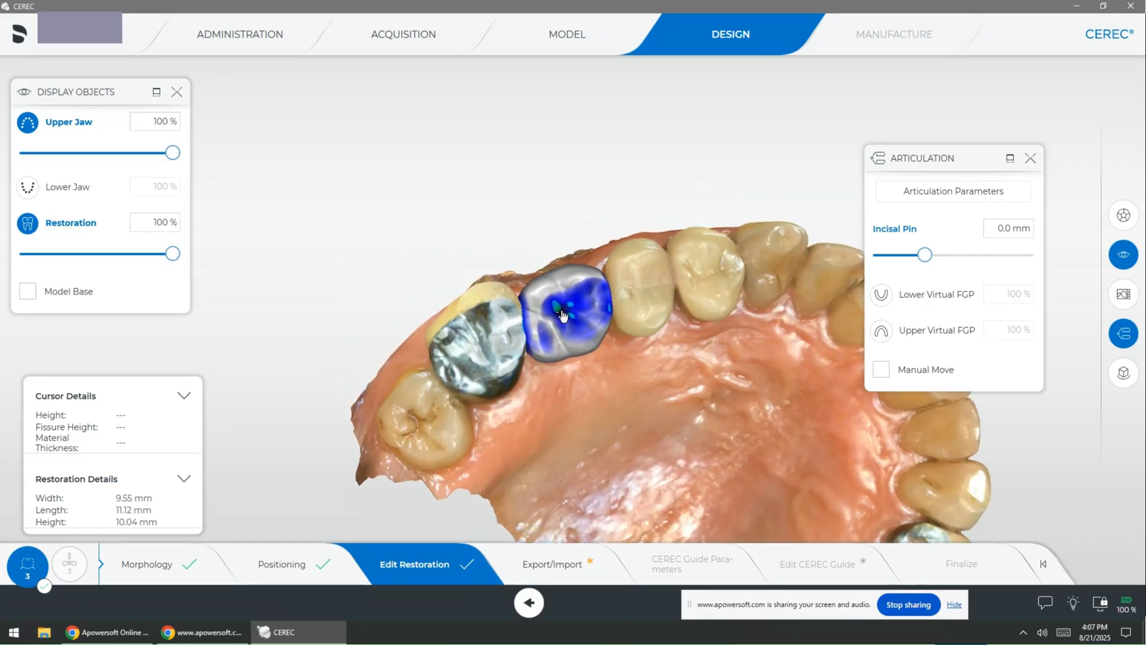
pyautogui.moveTo(748, 414); pyautogui.dragTo(671, 401, button='middle')
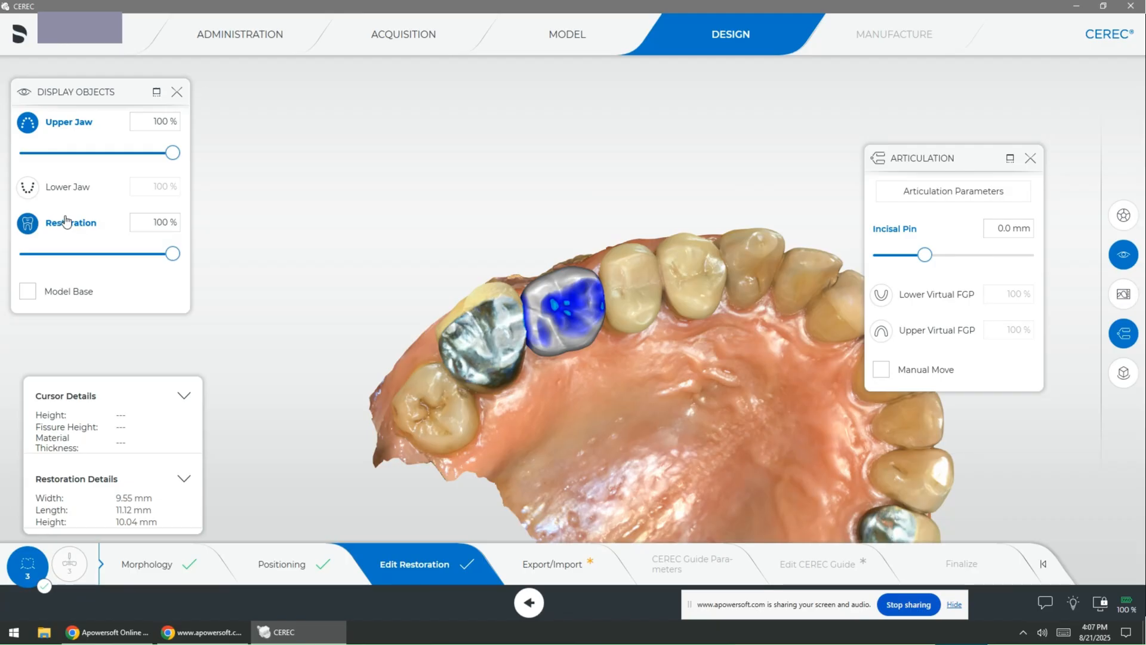
# Step: Close the articulation settings and carve a central pit in the restoration's occlusal surface using Form Remove at 1.00 mm size and 100% strength
pyautogui.click(1124, 215)
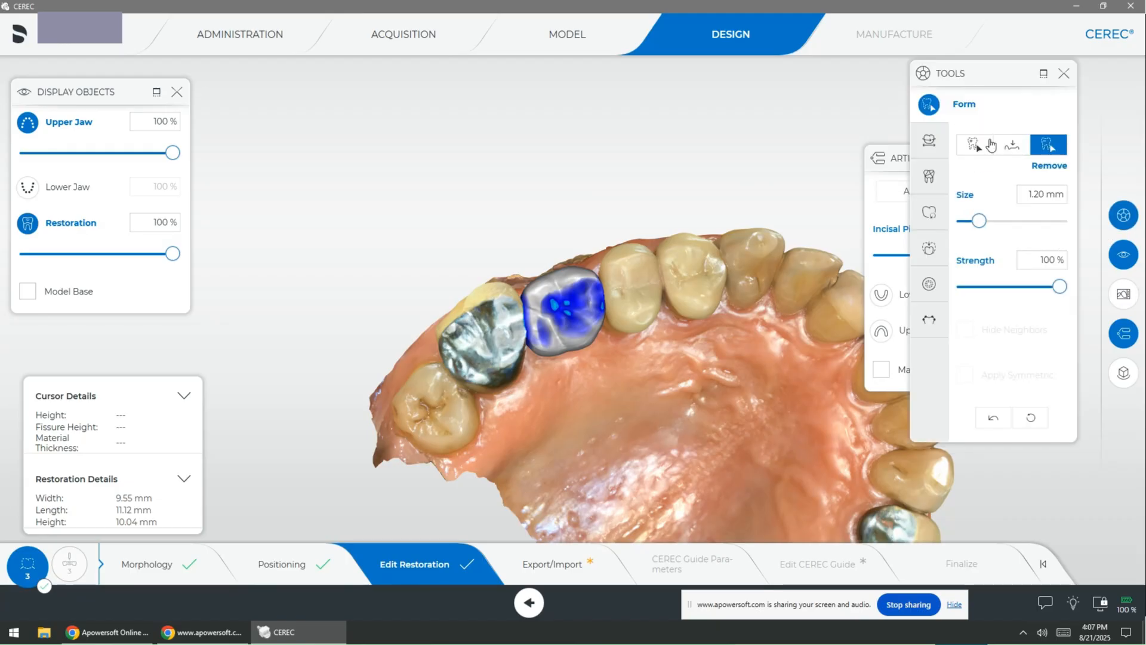
pyautogui.click(895, 157)
pyautogui.click(1032, 159)
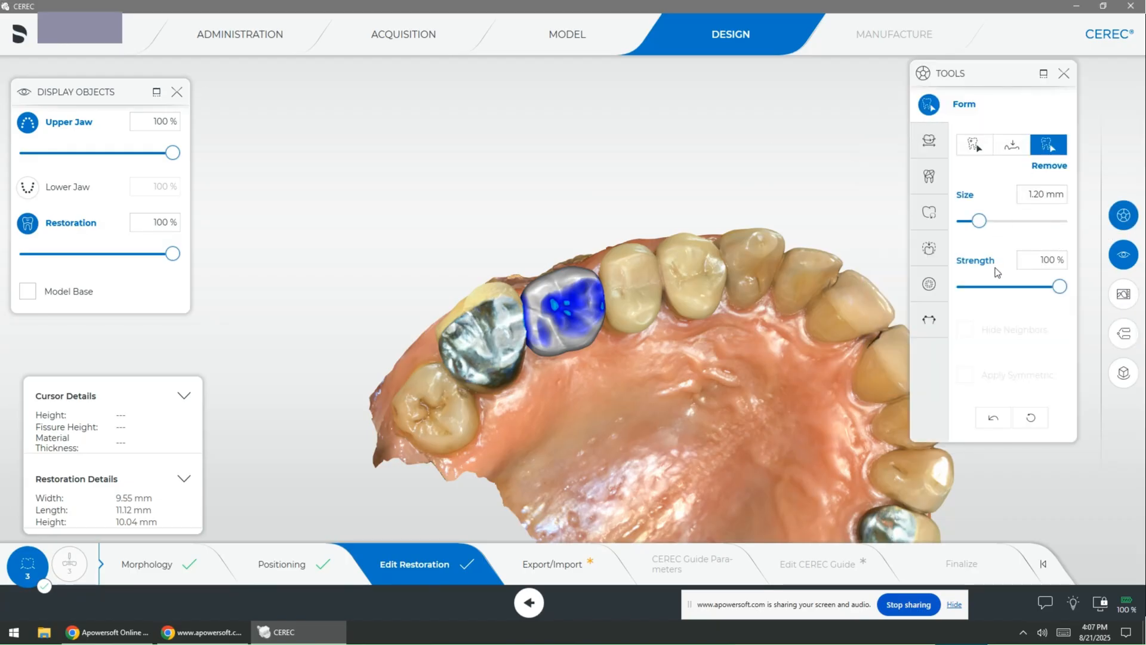
pyautogui.scroll(5, 602, 380)
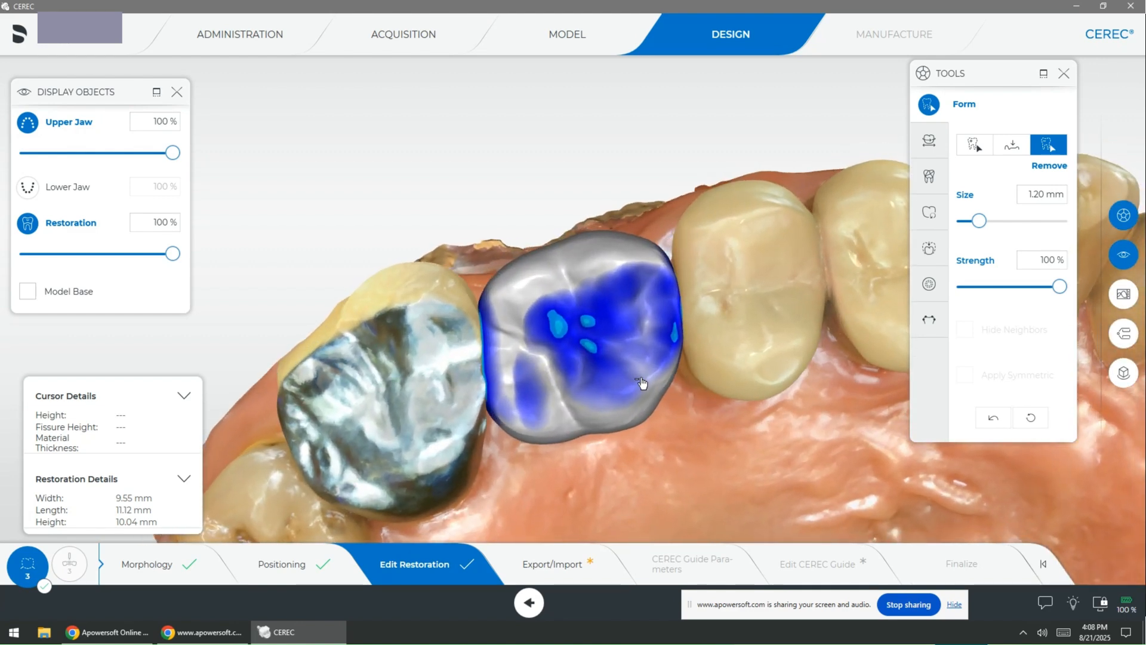
pyautogui.click(586, 337)
pyautogui.rightClick(586, 342)
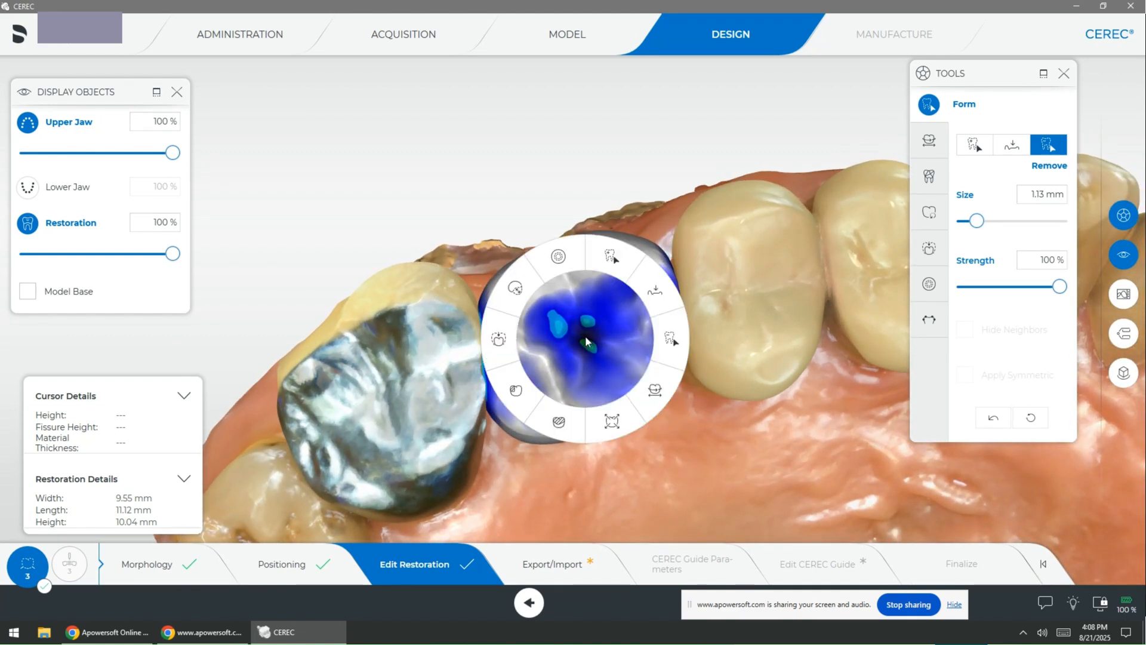
pyautogui.rightClick(586, 341)
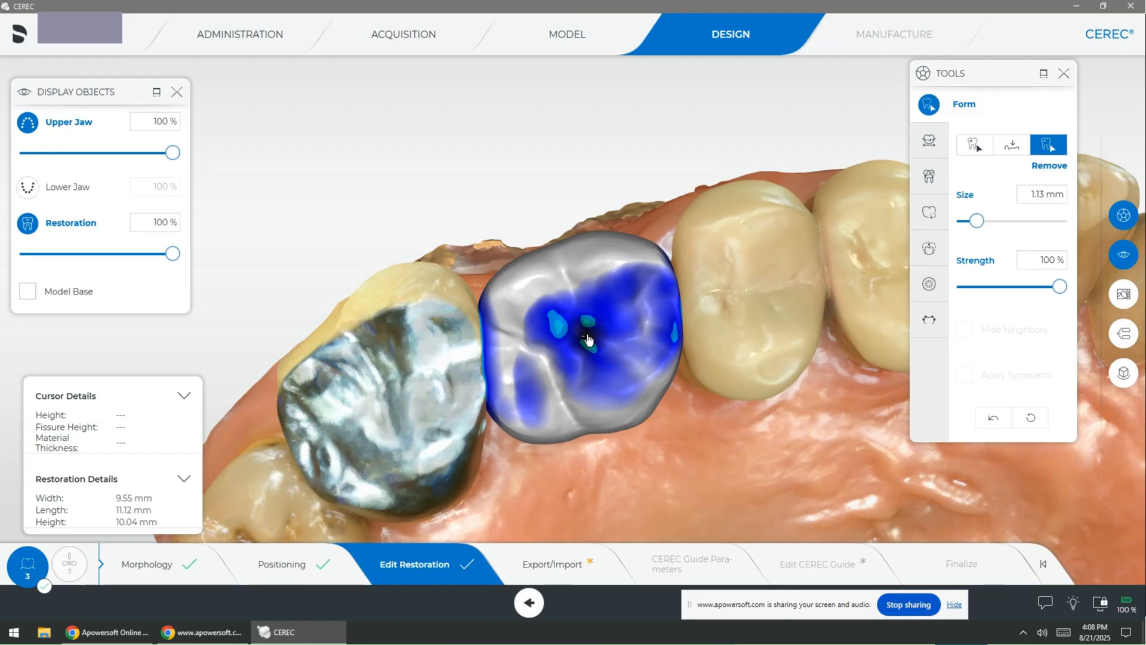
pyautogui.keyDown('ctrl'); pyautogui.scroll(-3, 588, 340); pyautogui.keyUp('ctrl')
pyautogui.moveTo(585, 332); pyautogui.dragTo(593, 333)
# Step: Set the restoration's opacity to 30% and examine the carved pit in relation to the underlying upper arch
pyautogui.scroll(-3, 752, 421)
pyautogui.moveTo(714, 404)
pyautogui.mouseDown()
pyautogui.moveTo(716, 440)
pyautogui.moveTo(706, 419)
pyautogui.mouseUp()
pyautogui.moveTo(173, 253); pyautogui.dragTo(43, 253)
pyautogui.moveTo(606, 396); pyautogui.dragTo(669, 292)
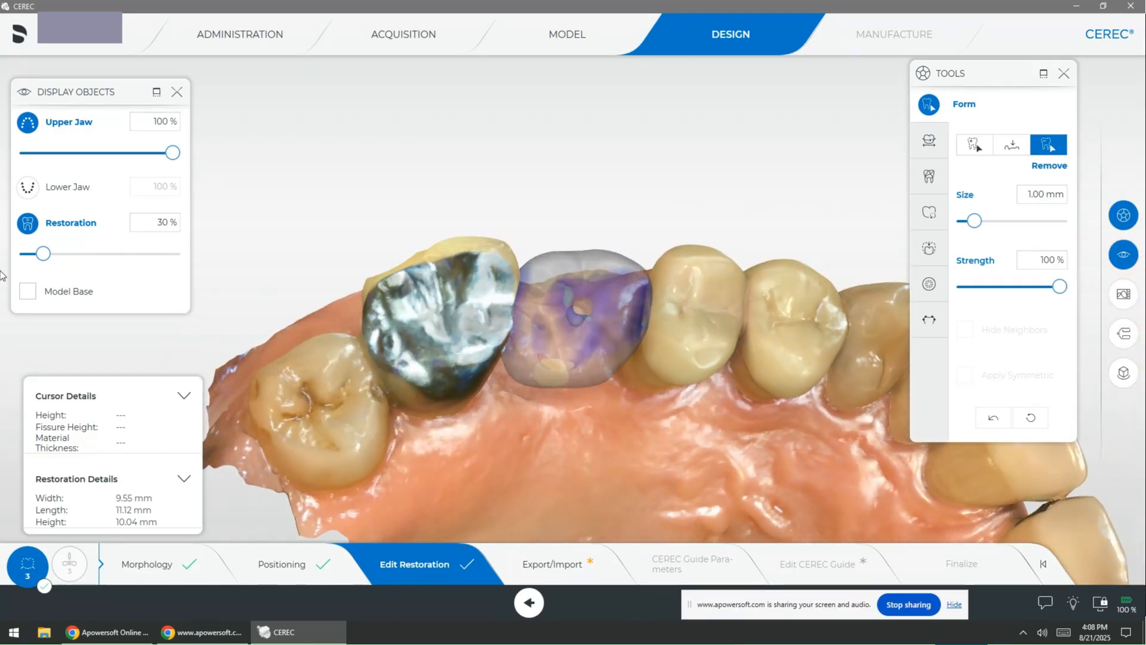
pyautogui.moveTo(53, 263); pyautogui.dragTo(362, 276)
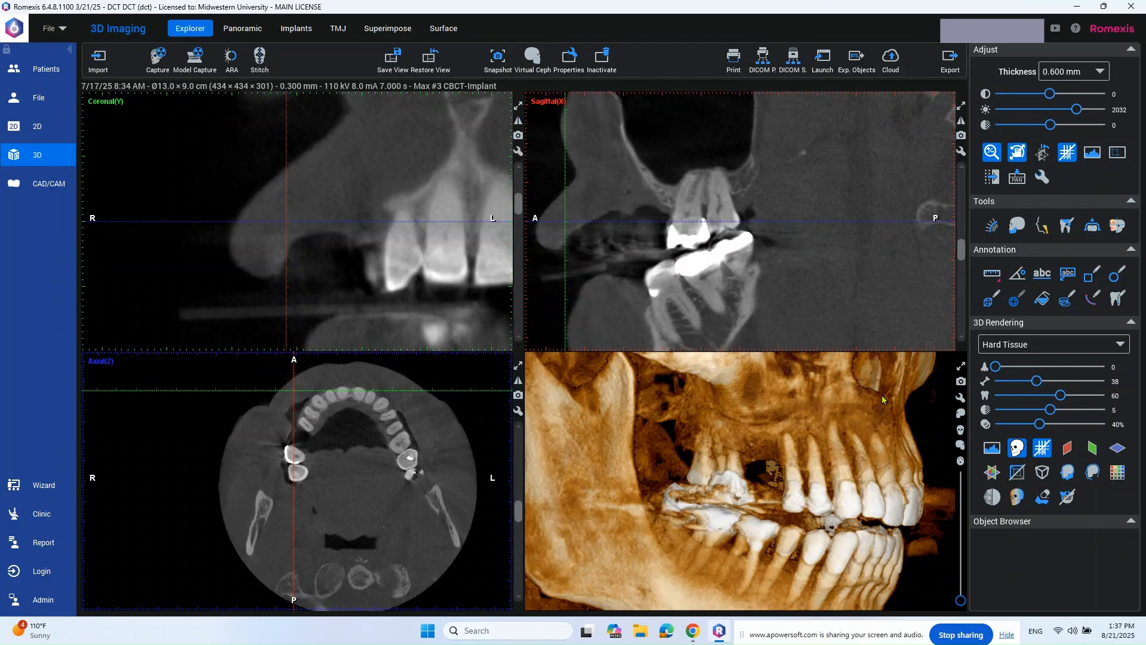
# Step: Switch to the CBCT volume in Romexis and load the CERECTest3_UpperJaw scan for model fitting
pyautogui.moveTo(686, 454); pyautogui.dragTo(726, 496)
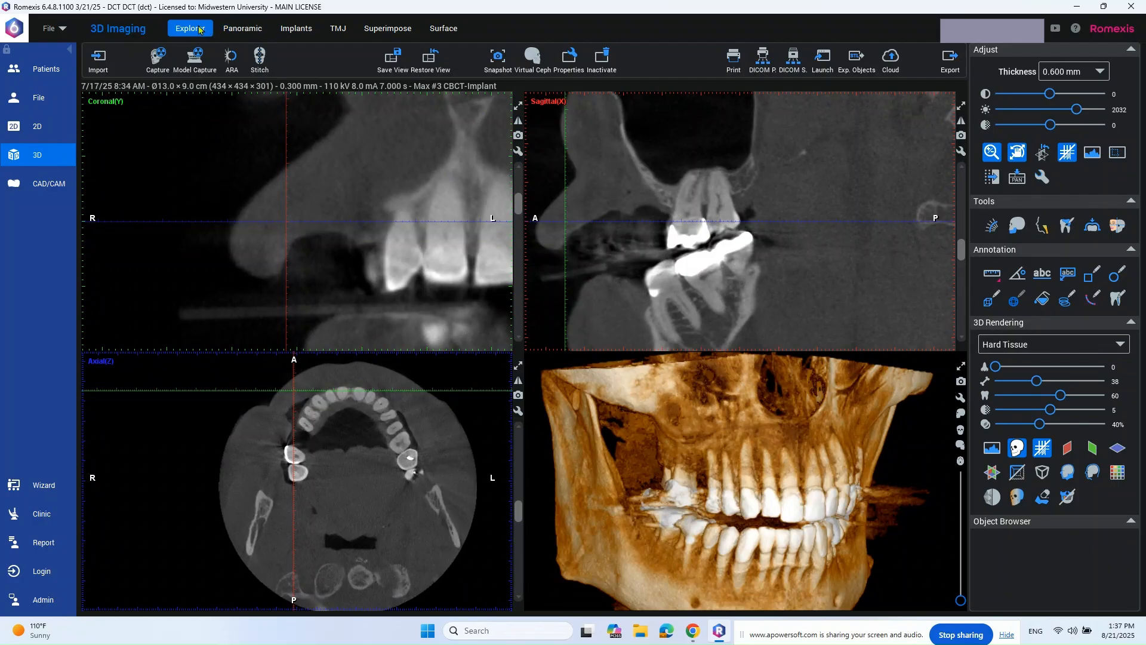
pyautogui.click(1093, 227)
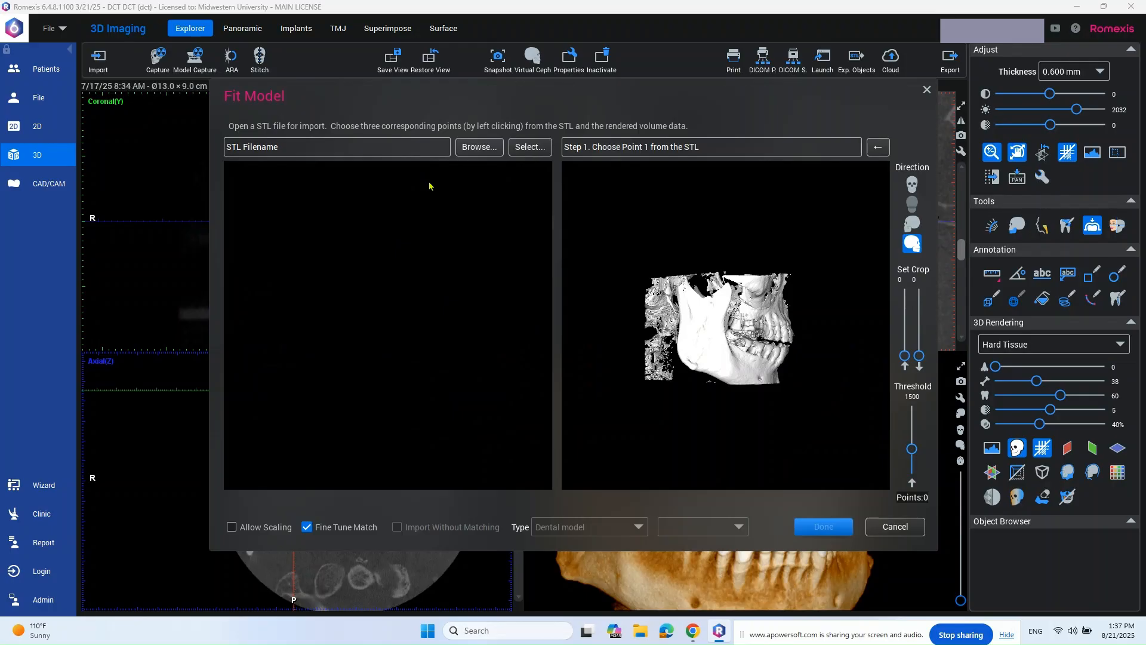
pyautogui.click(474, 147)
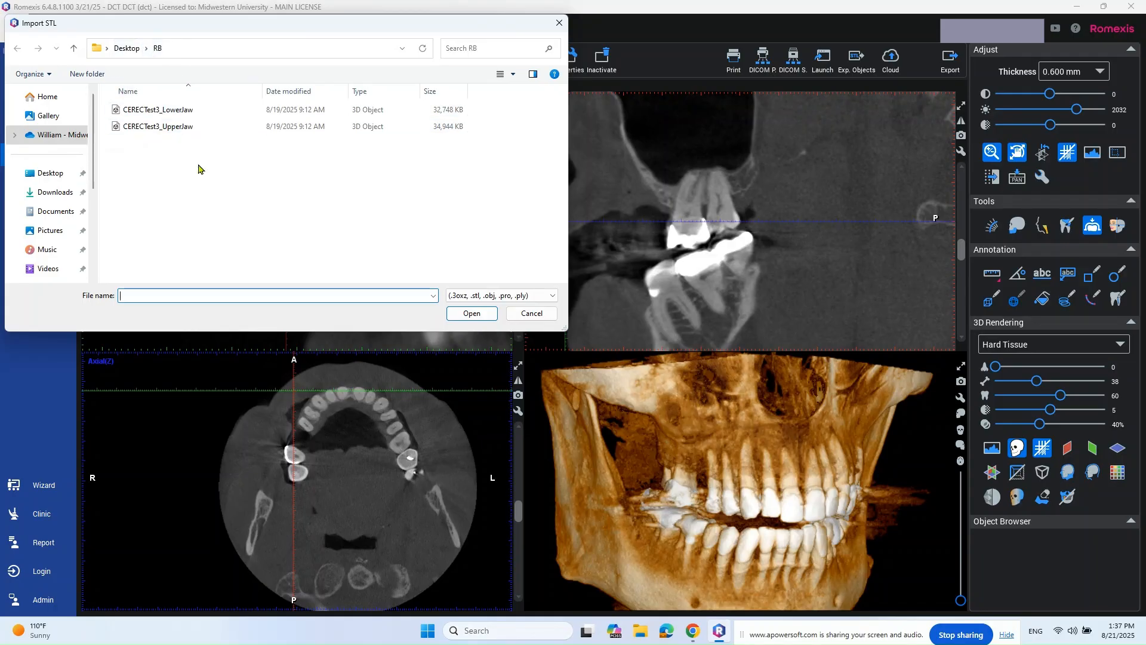
pyautogui.click(163, 130)
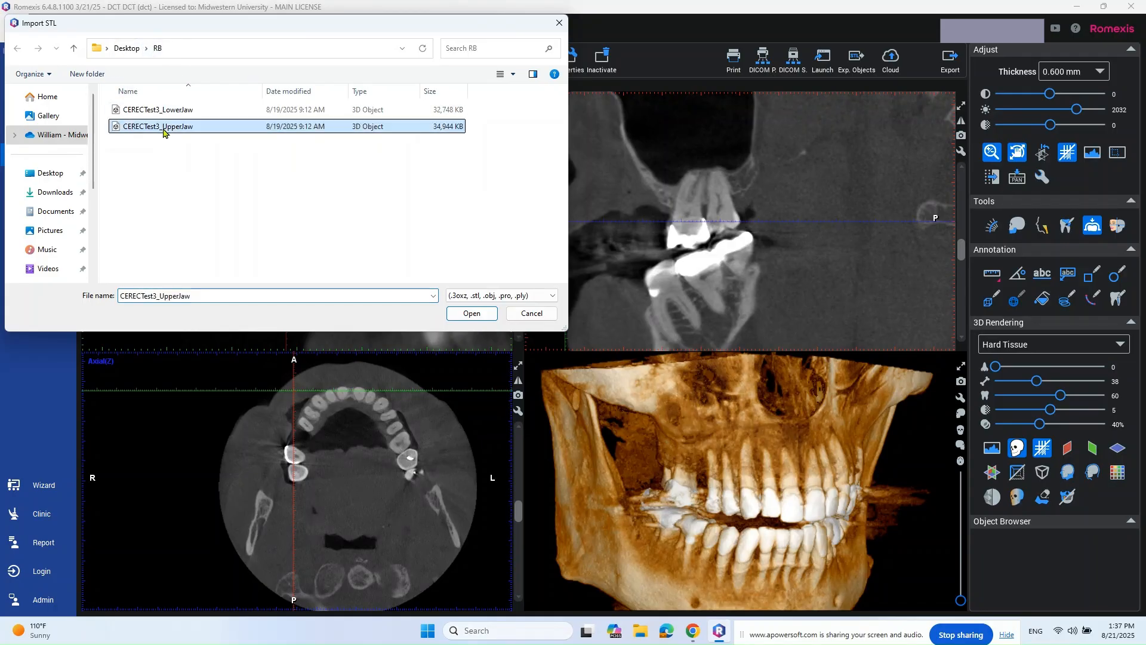
pyautogui.click(471, 315)
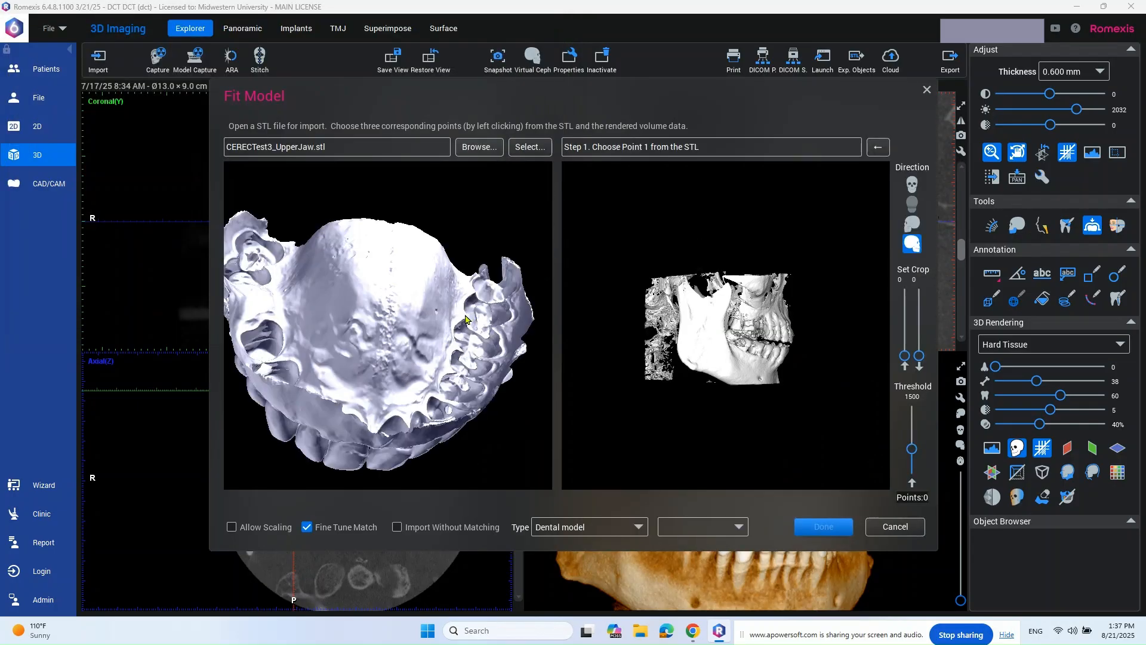
# Step: Set the rendered volume's threshold to 2158 to isolate the teeth from the surrounding bone for matching
pyautogui.moveTo(472, 320); pyautogui.dragTo(605, 343)
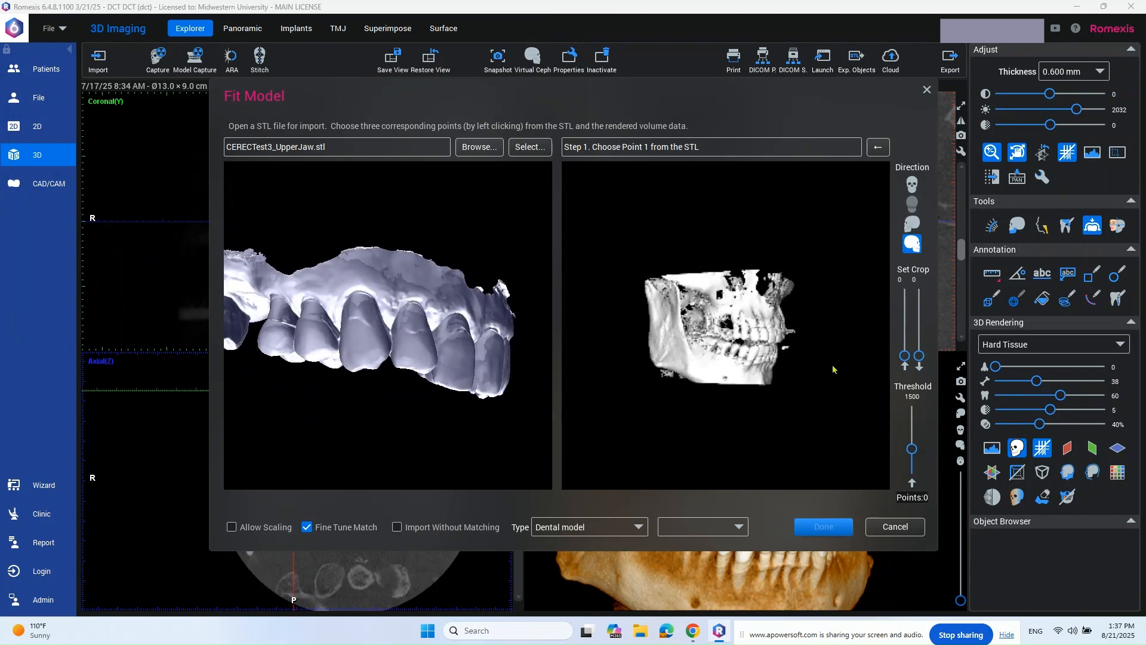
pyautogui.scroll(5, 806, 358)
pyautogui.scroll(2, 794, 393)
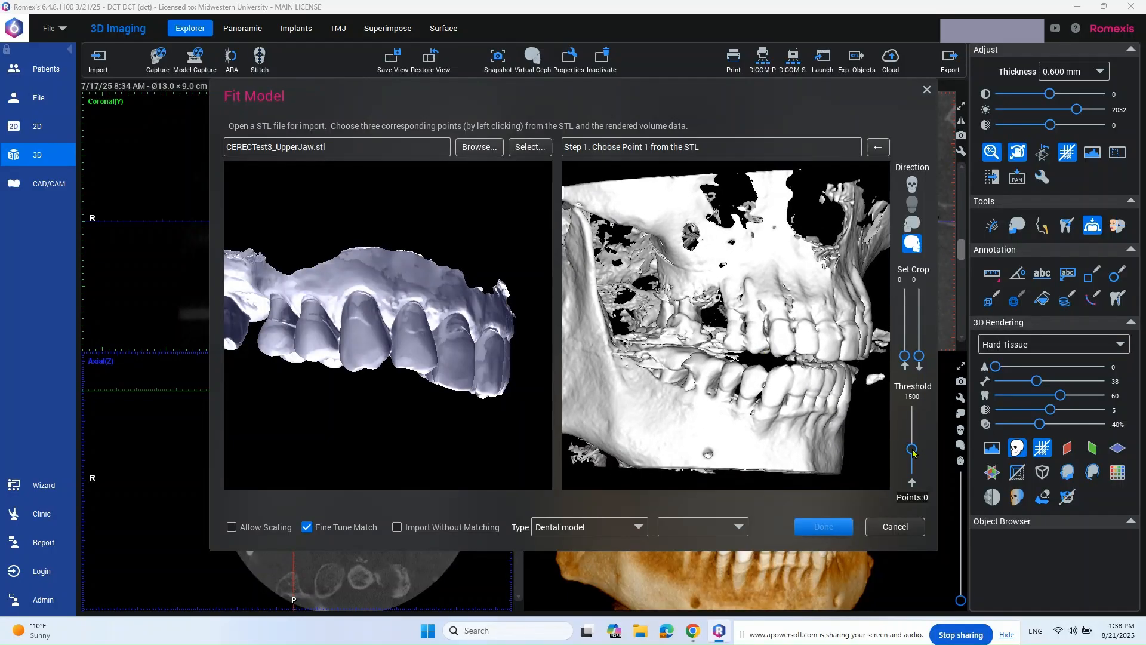
pyautogui.moveTo(913, 453); pyautogui.dragTo(911, 442)
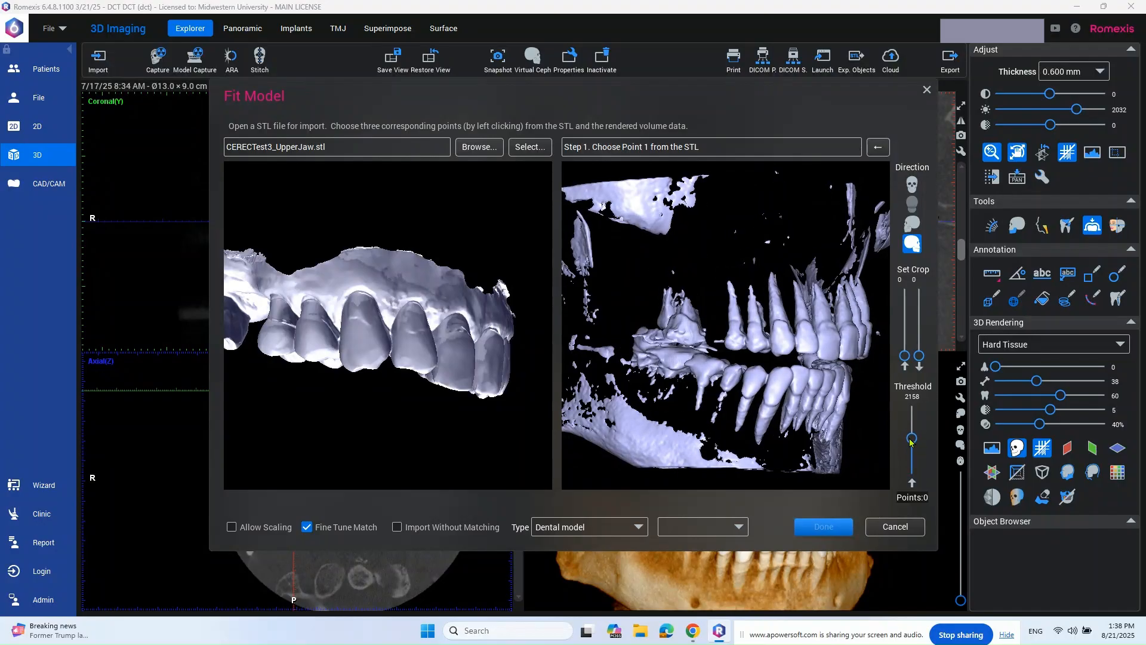
# Step: Mark Point 1 on the upper right canine's cusp tip in both the STL scan and the CBCT volume
pyautogui.moveTo(828, 396); pyautogui.dragTo(790, 392)
pyautogui.scroll(5, 764, 406)
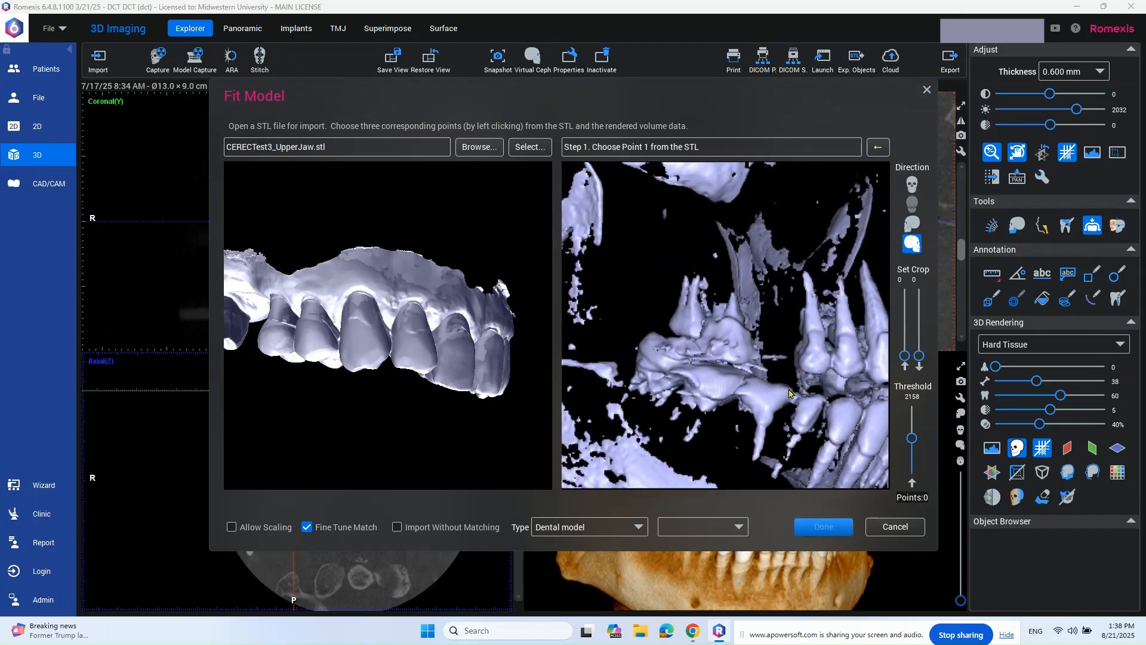
pyautogui.moveTo(375, 346)
pyautogui.mouseDown()
pyautogui.moveTo(395, 365)
pyautogui.moveTo(378, 361)
pyautogui.mouseUp()
pyautogui.scroll(3, 382, 376)
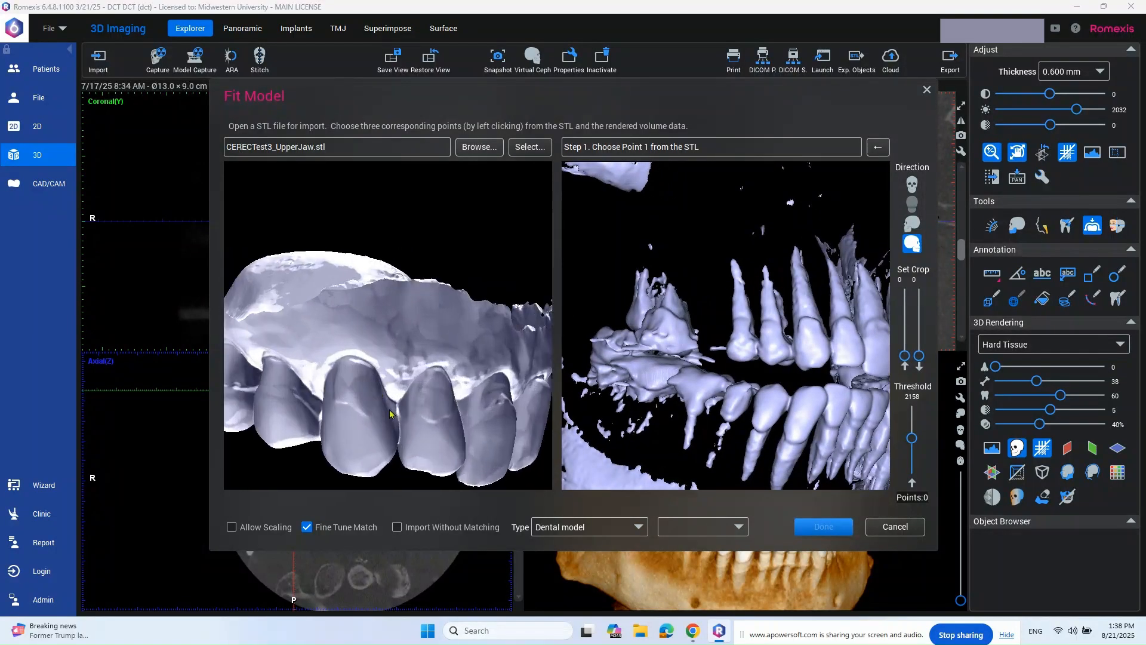
pyautogui.moveTo(390, 414); pyautogui.dragTo(378, 401)
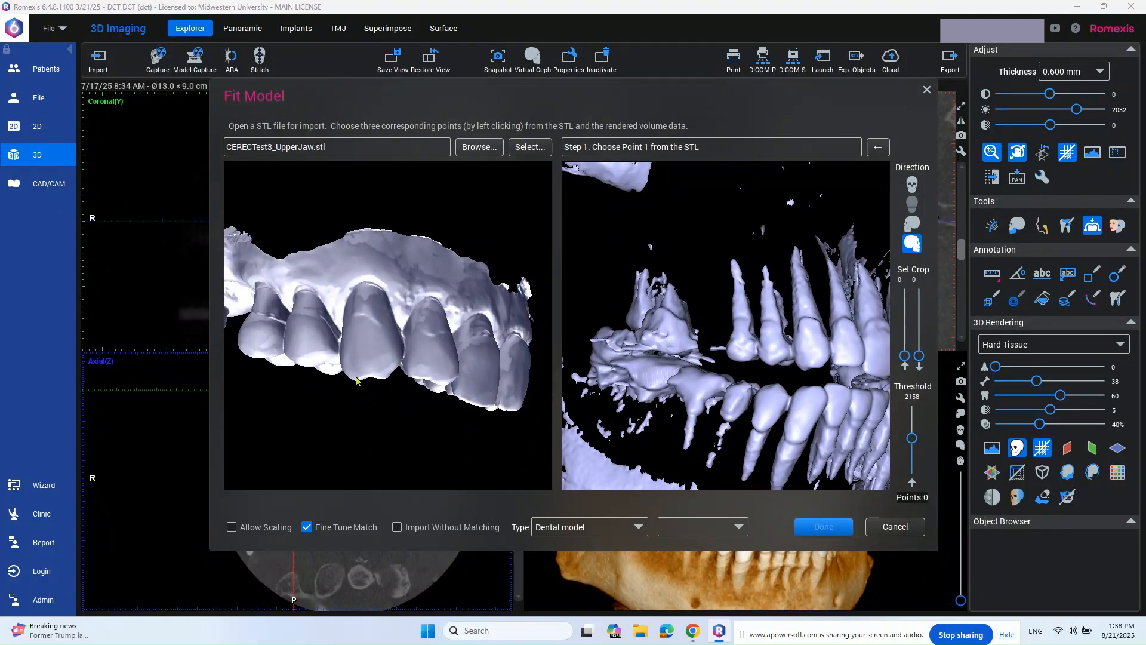
pyautogui.click(355, 380)
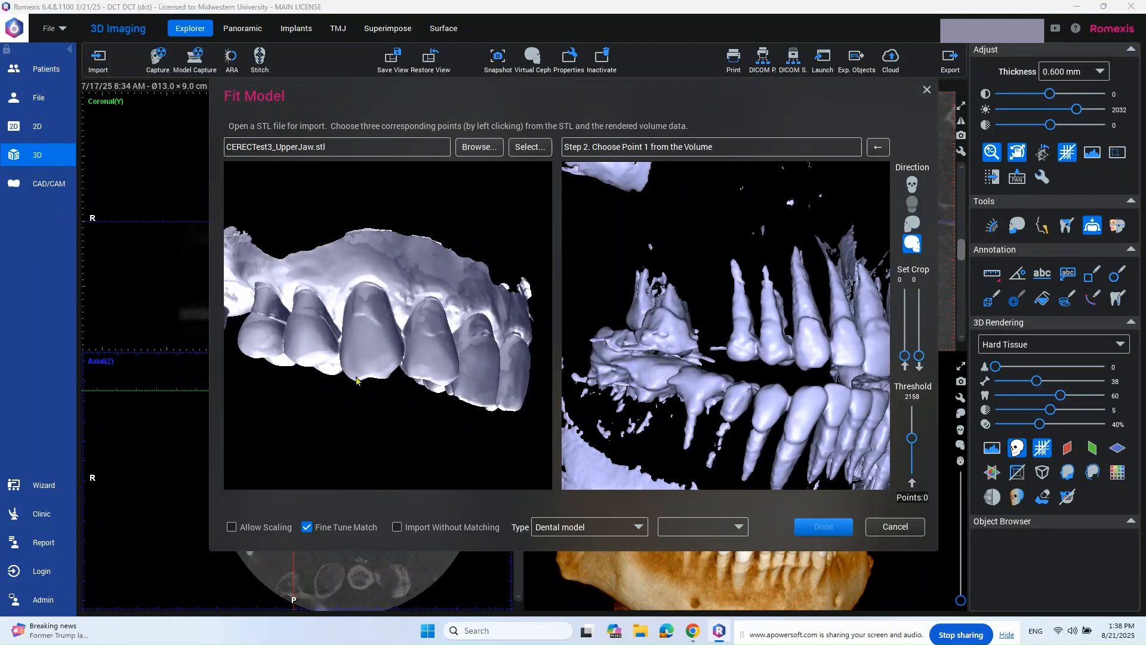
pyautogui.click(803, 371)
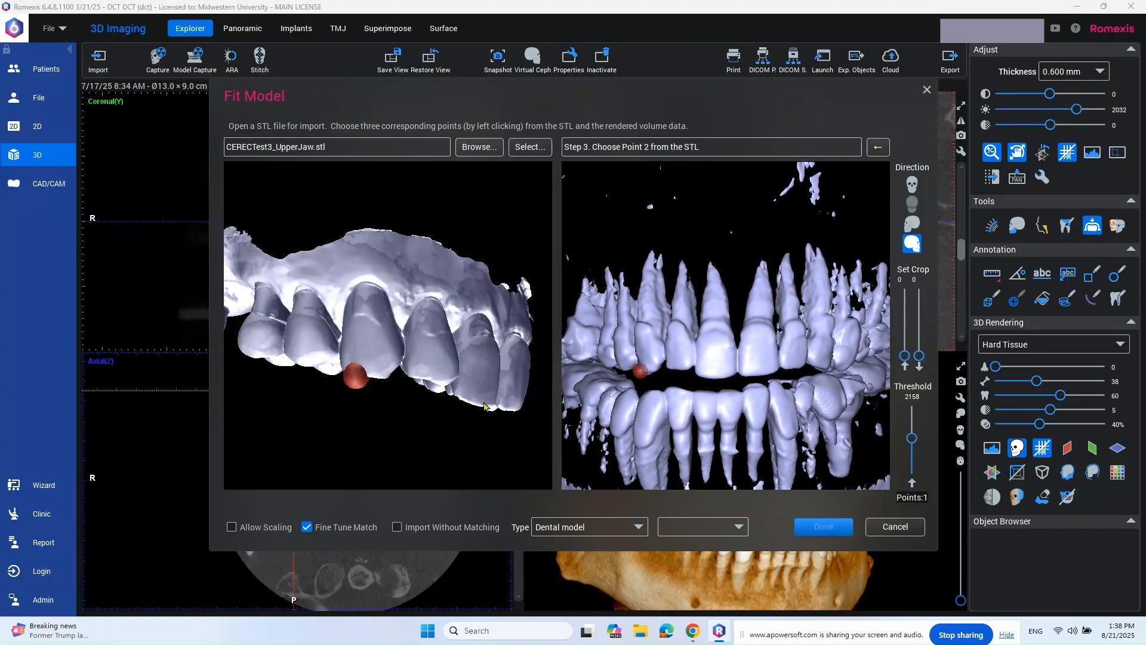
# Step: Mark Point 2 on the upper left central incisor's distal edge and Point 3 on the upper left first premolar's cusp in both models
pyautogui.moveTo(431, 398); pyautogui.dragTo(381, 401)
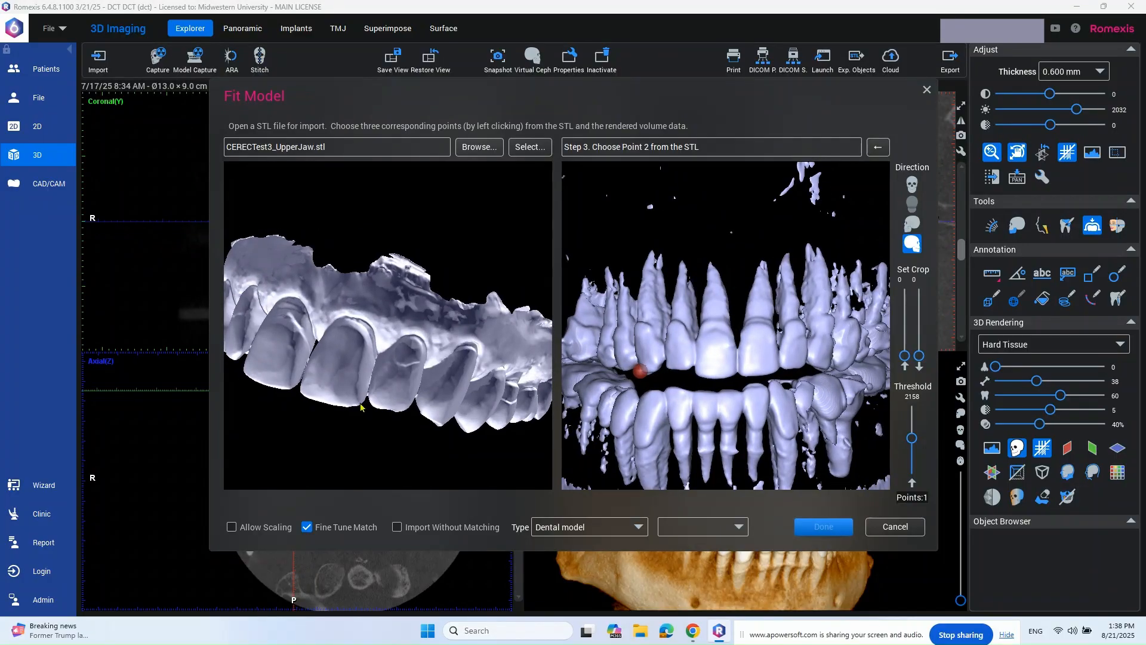
pyautogui.click(358, 405)
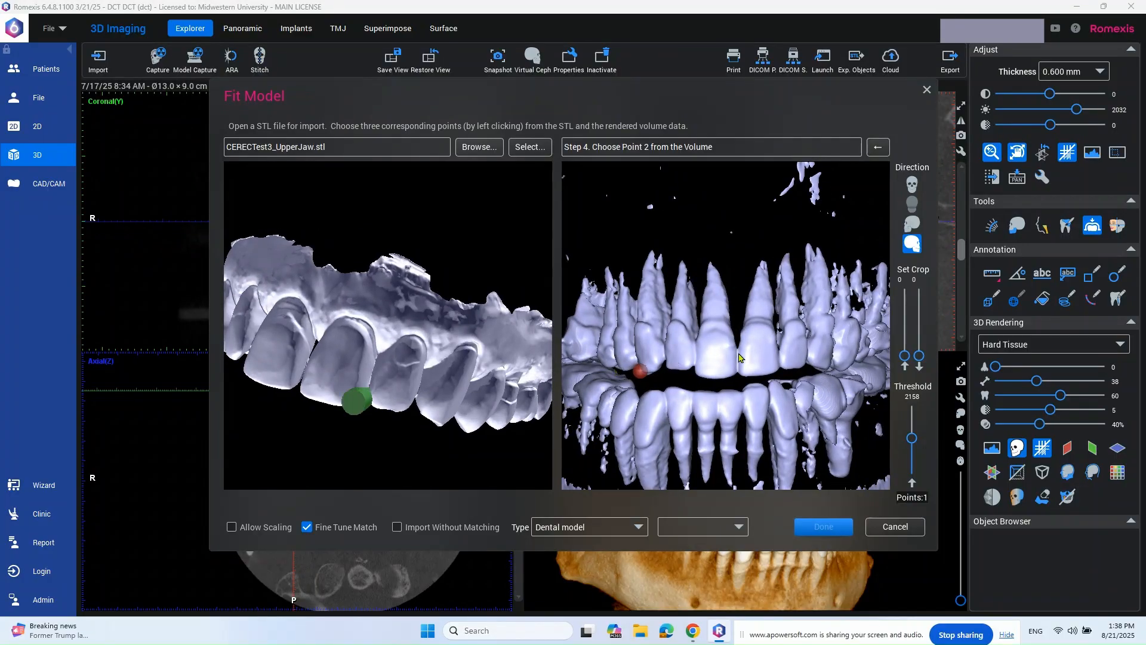
pyautogui.click(775, 371)
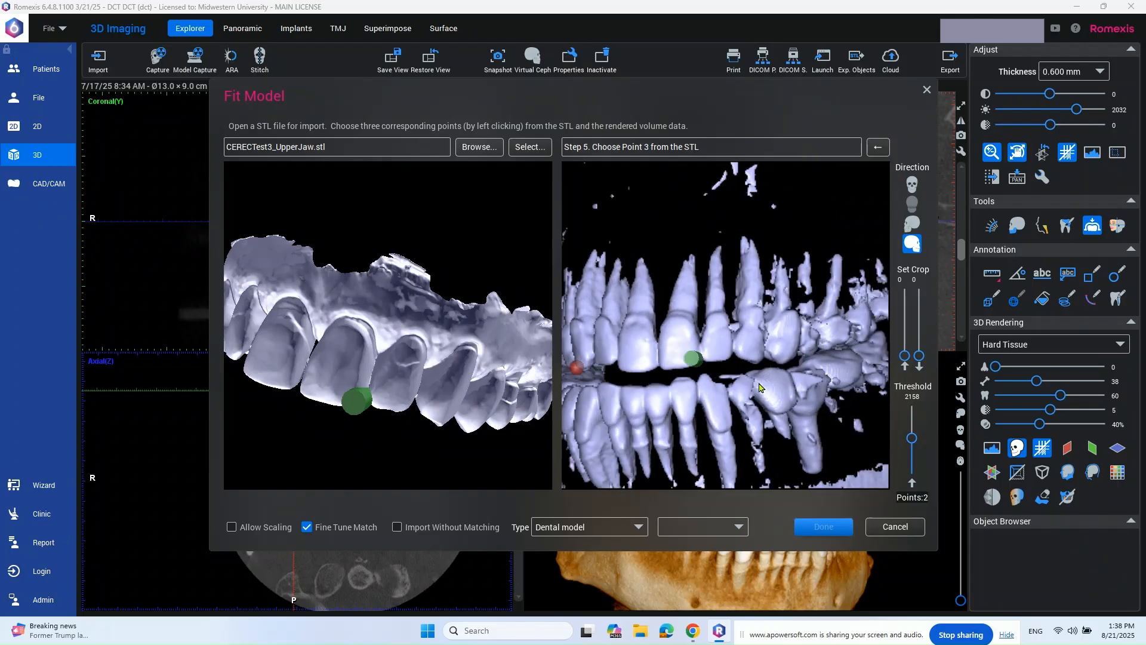
pyautogui.moveTo(526, 404)
pyautogui.mouseDown()
pyautogui.moveTo(499, 394)
pyautogui.moveTo(508, 397)
pyautogui.mouseUp()
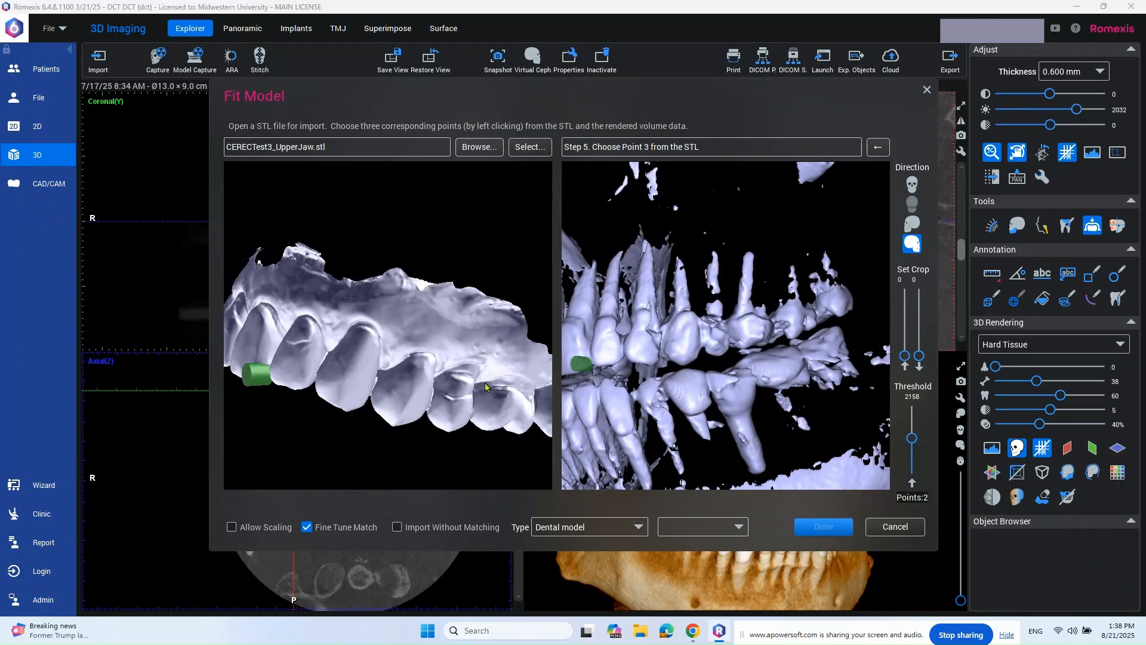
pyautogui.click(395, 424)
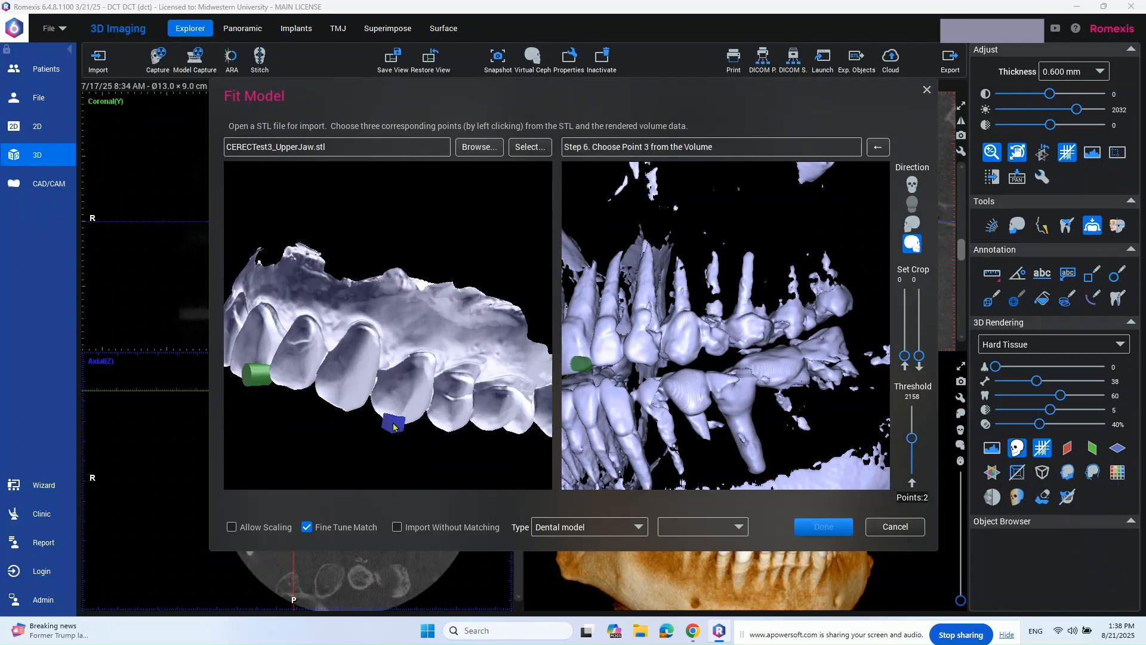
pyautogui.click(684, 366)
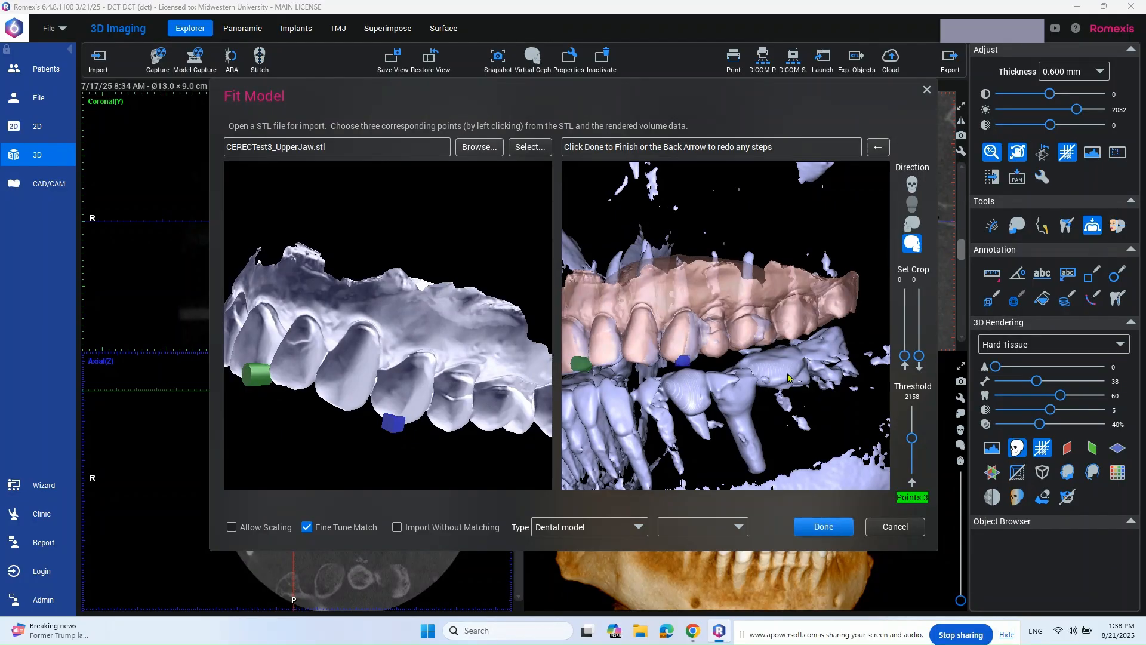
# Step: Add a fourth matching point on the upper left first molar in both the STL scan and the CBCT volume
pyautogui.moveTo(791, 378); pyautogui.dragTo(748, 387)
pyautogui.scroll(5, 748, 387)
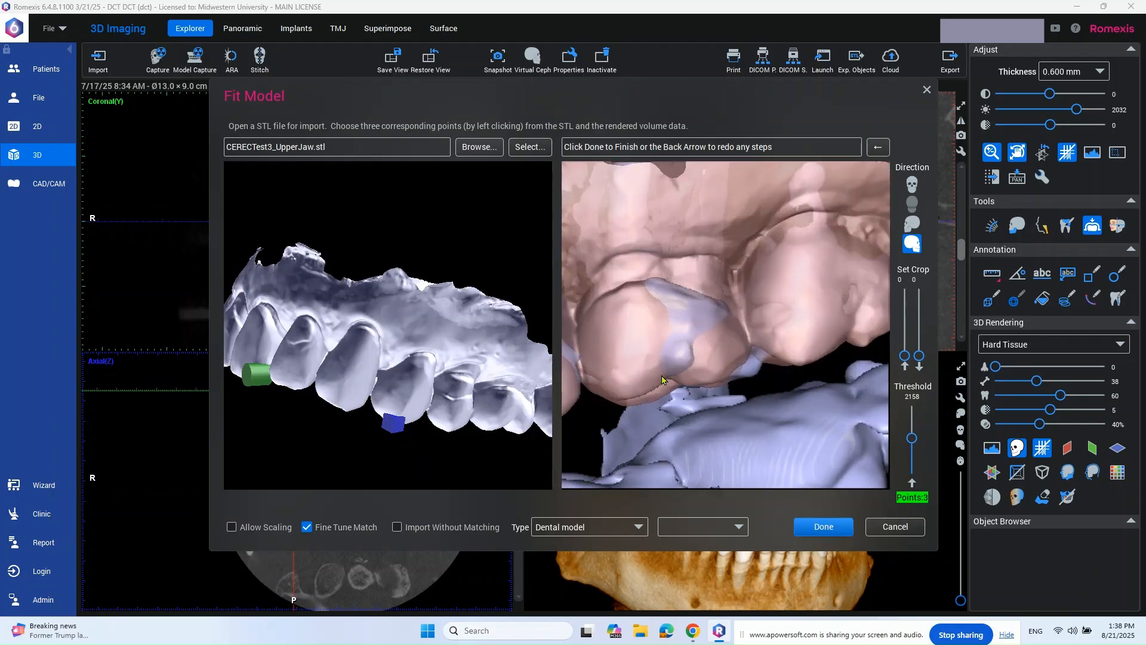
pyautogui.moveTo(434, 406); pyautogui.dragTo(461, 404)
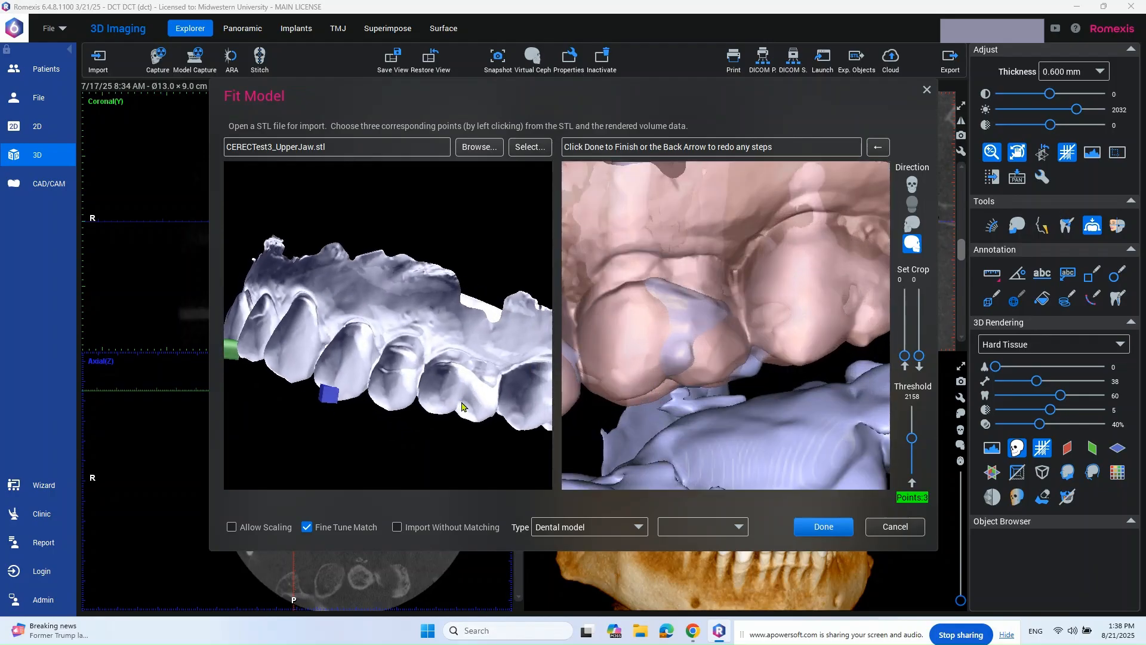
pyautogui.click(461, 403)
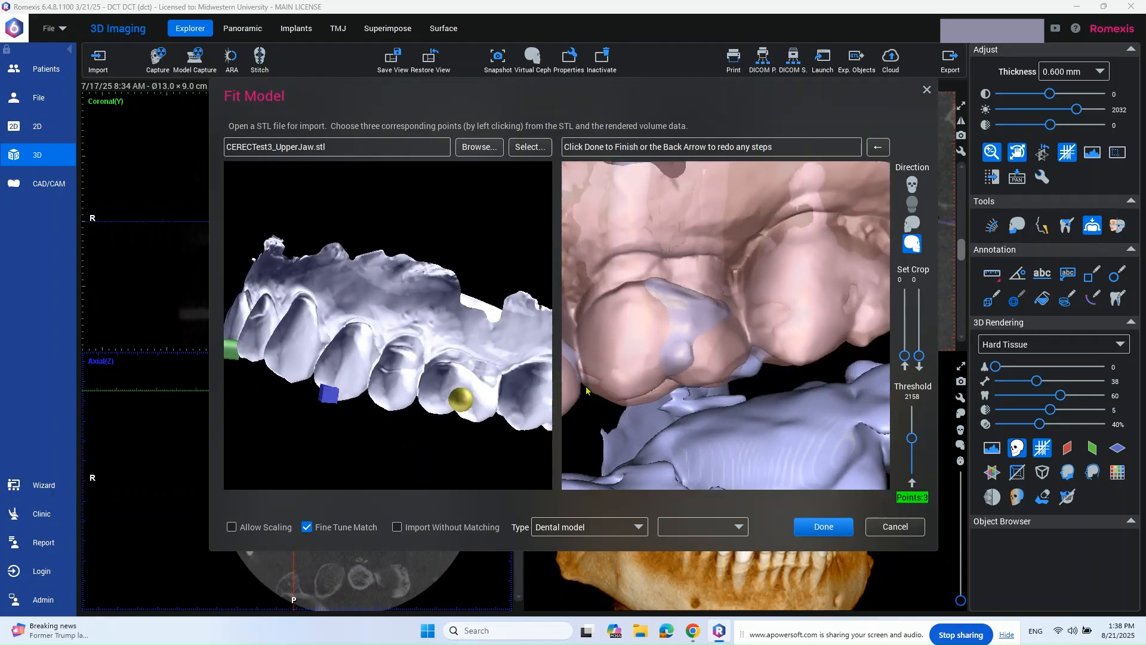
pyautogui.click(673, 358)
pyautogui.scroll(-5, 675, 364)
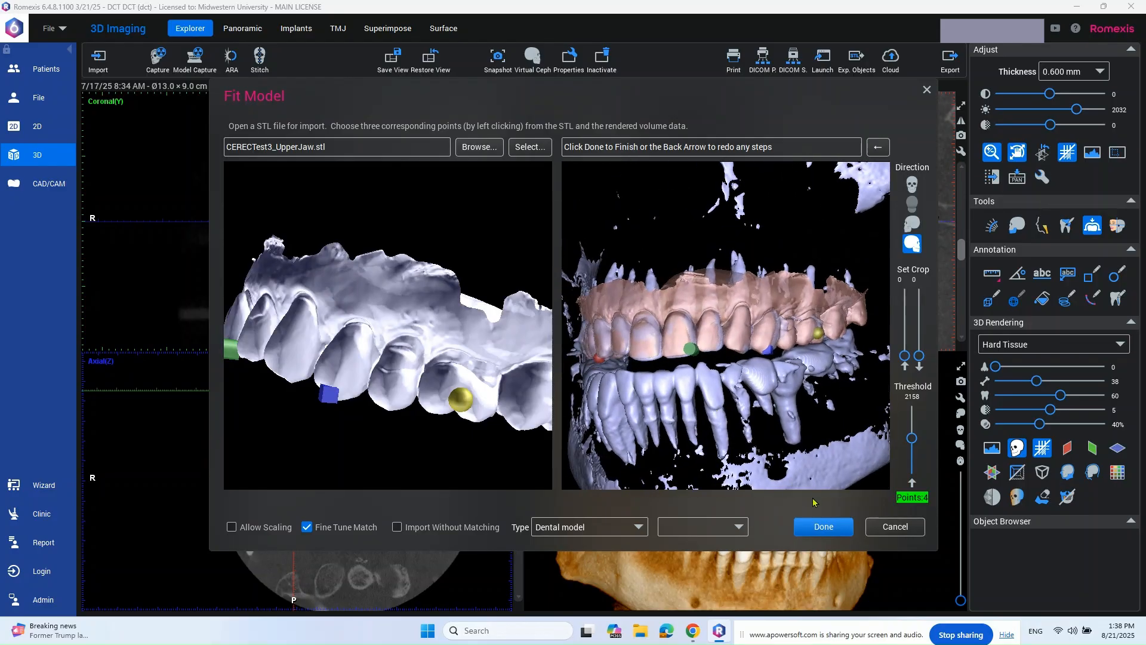
# Step: Run the fit with Fine Tune Match, check the alignment around the molars, and accept the automatic match
pyautogui.click(824, 525)
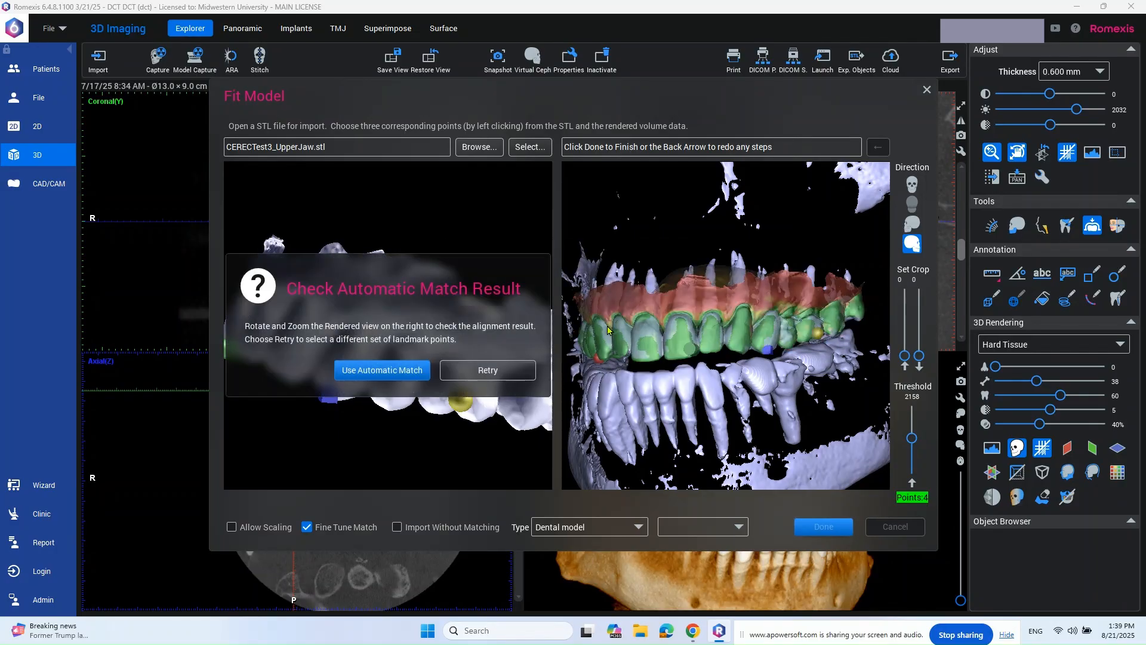
pyautogui.scroll(5, 703, 362)
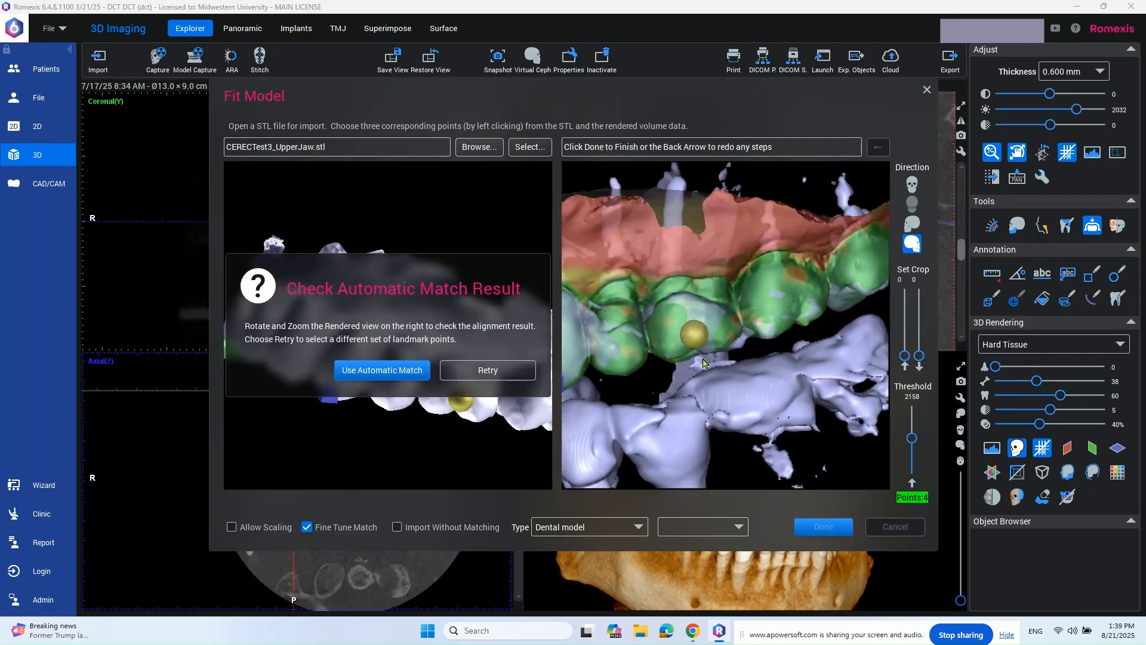
pyautogui.scroll(3, 711, 370)
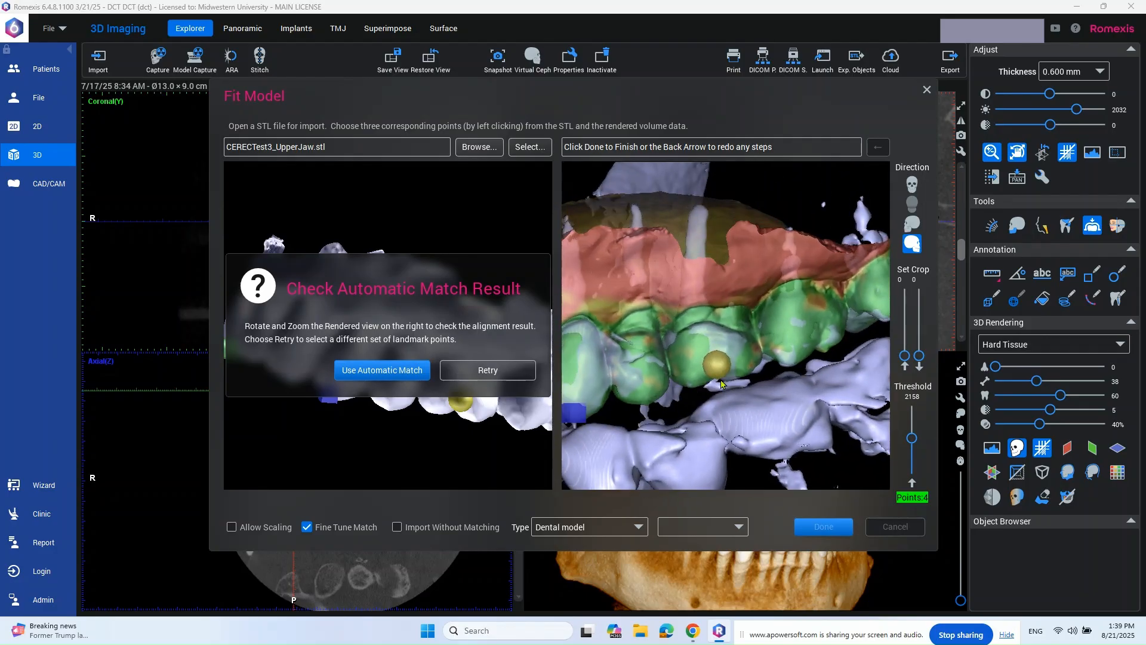
pyautogui.scroll(-5, 721, 383)
pyautogui.click(382, 370)
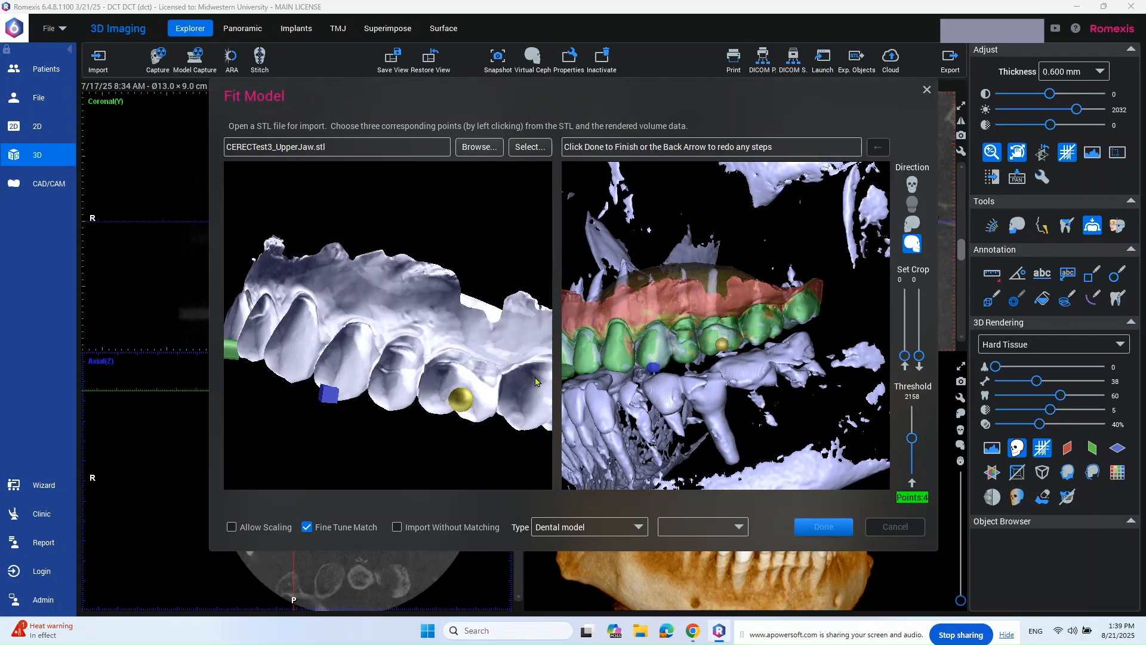
pyautogui.press('Return')
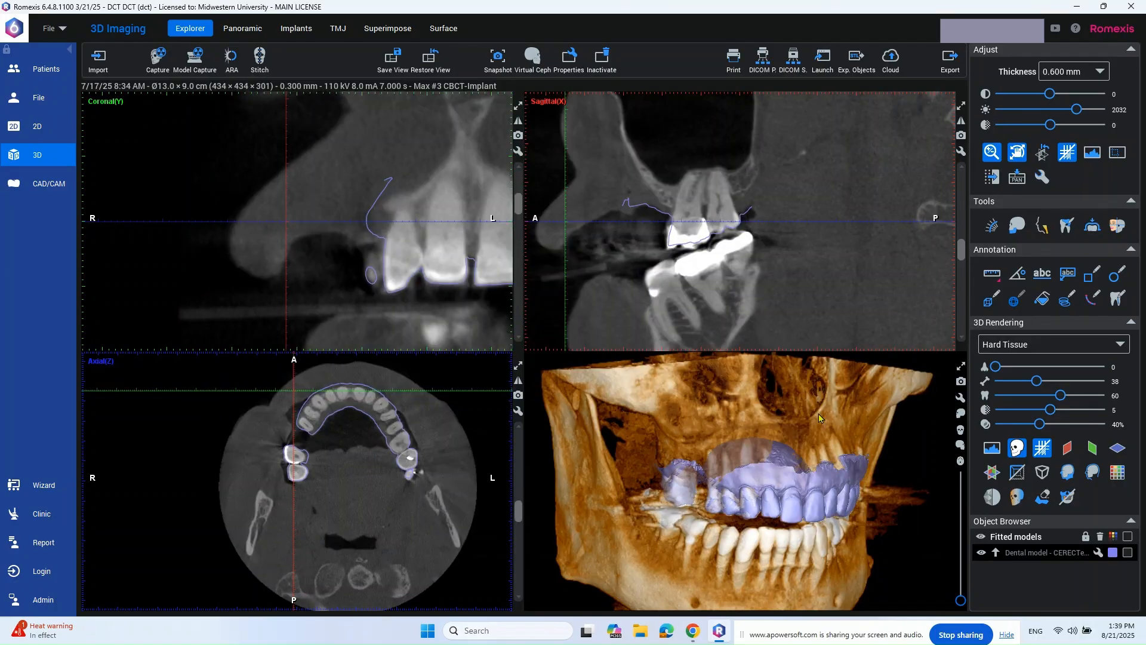
# Step: Check how closely the upper jaw scan's outline follows the teeth across the coronal slices
pyautogui.scroll(3, 743, 488)
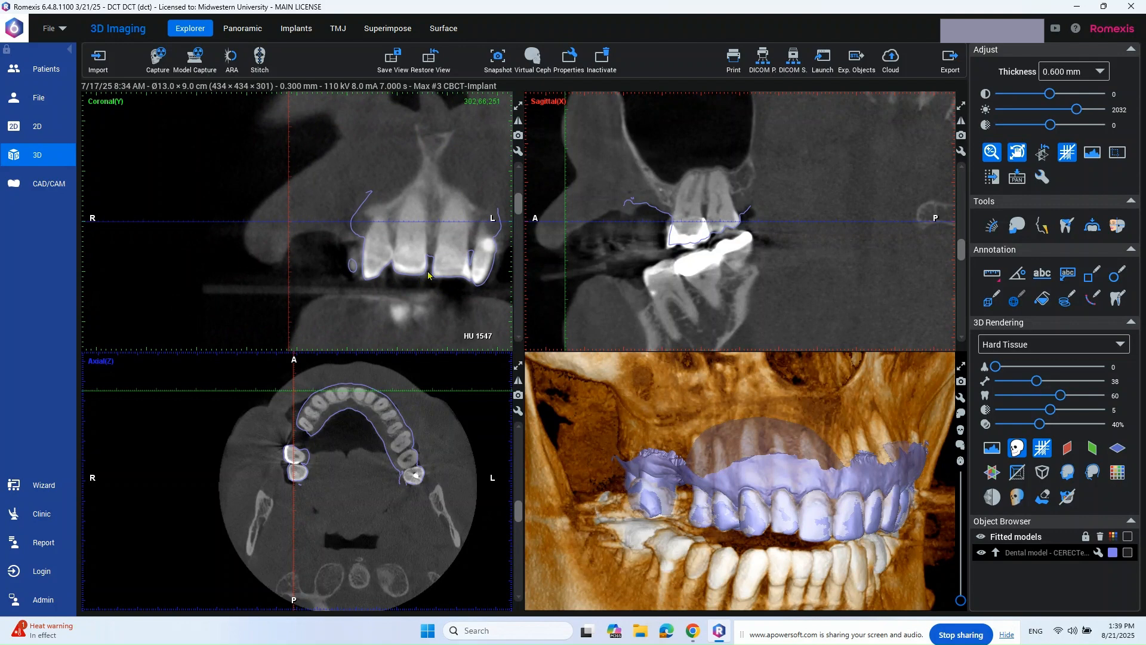
pyautogui.moveTo(517, 209); pyautogui.dragTo(515, 228)
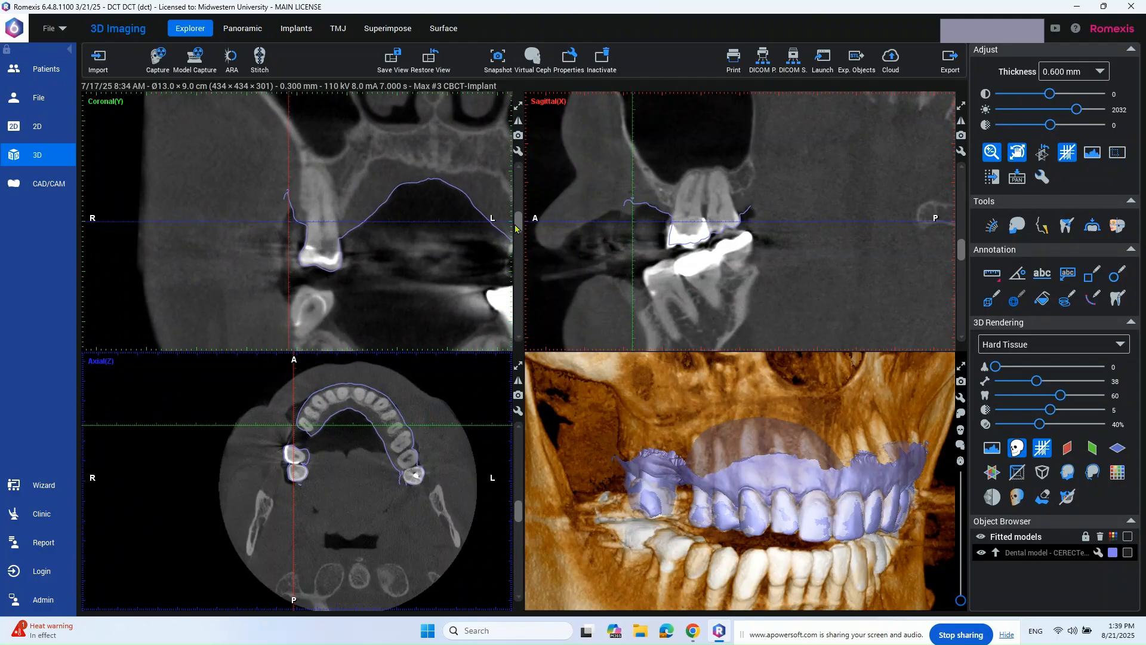
pyautogui.moveTo(515, 223); pyautogui.dragTo(515, 207)
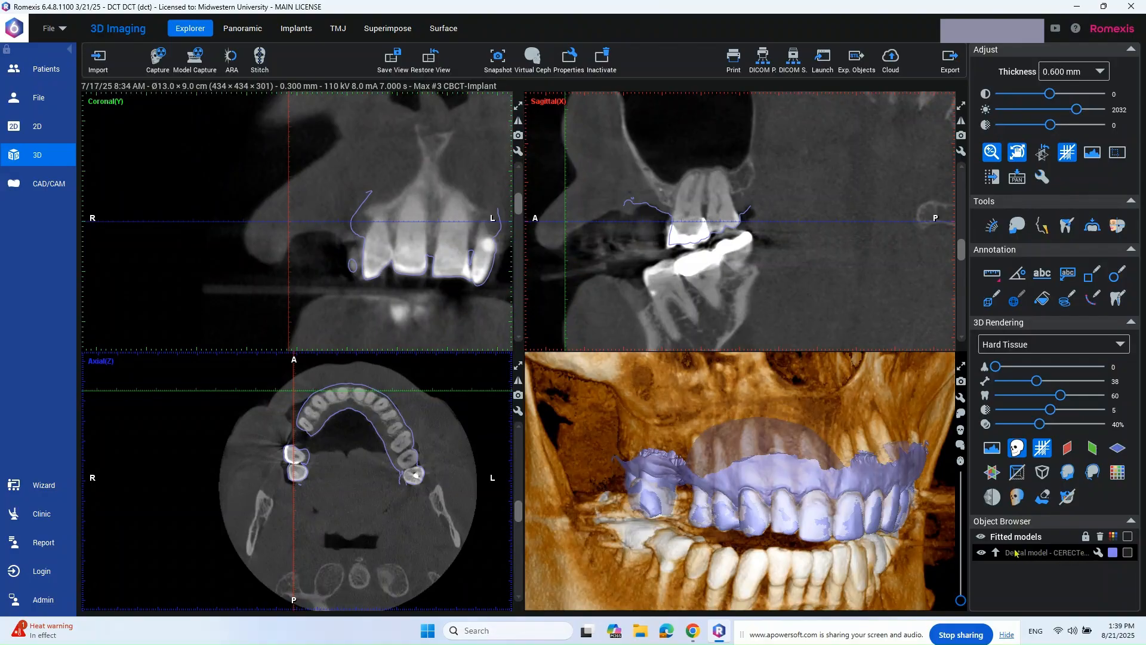
# Step: Review the upper dental model's properties, including its rotation and translation adjustments, and close them without changes
pyautogui.click(1098, 553)
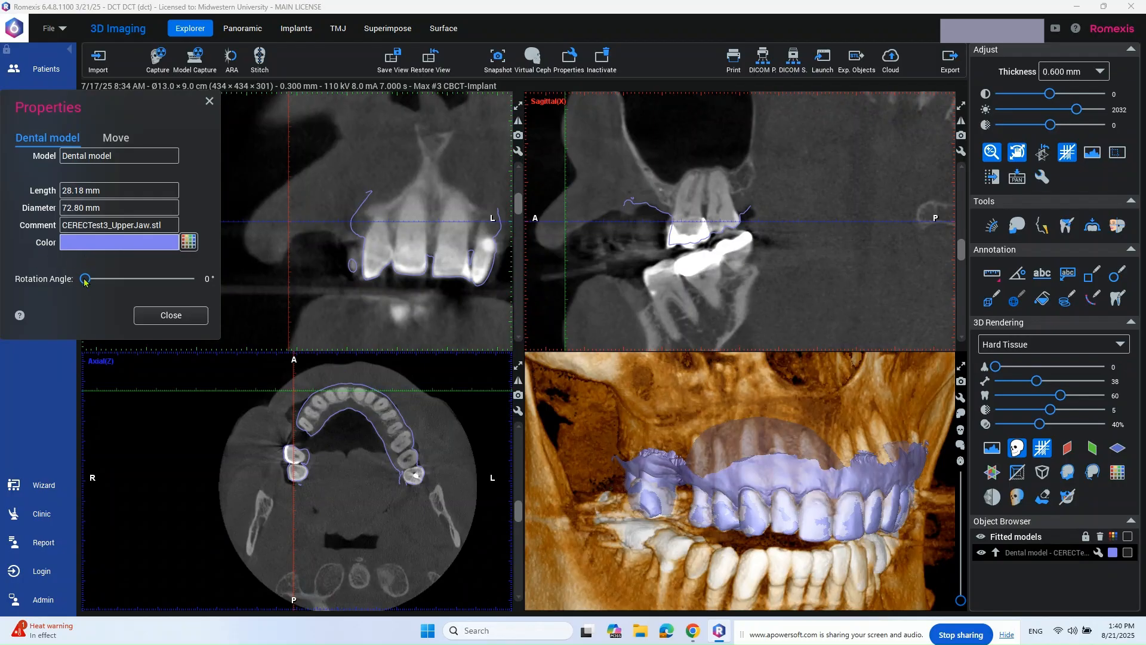
pyautogui.click(115, 139)
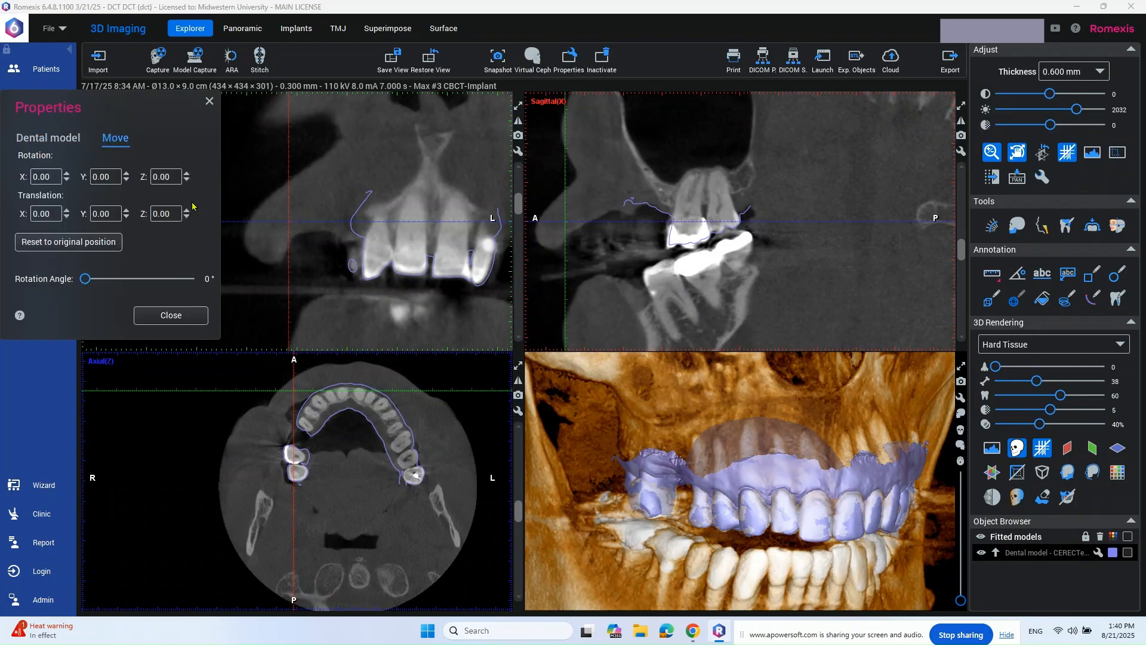
pyautogui.click(171, 315)
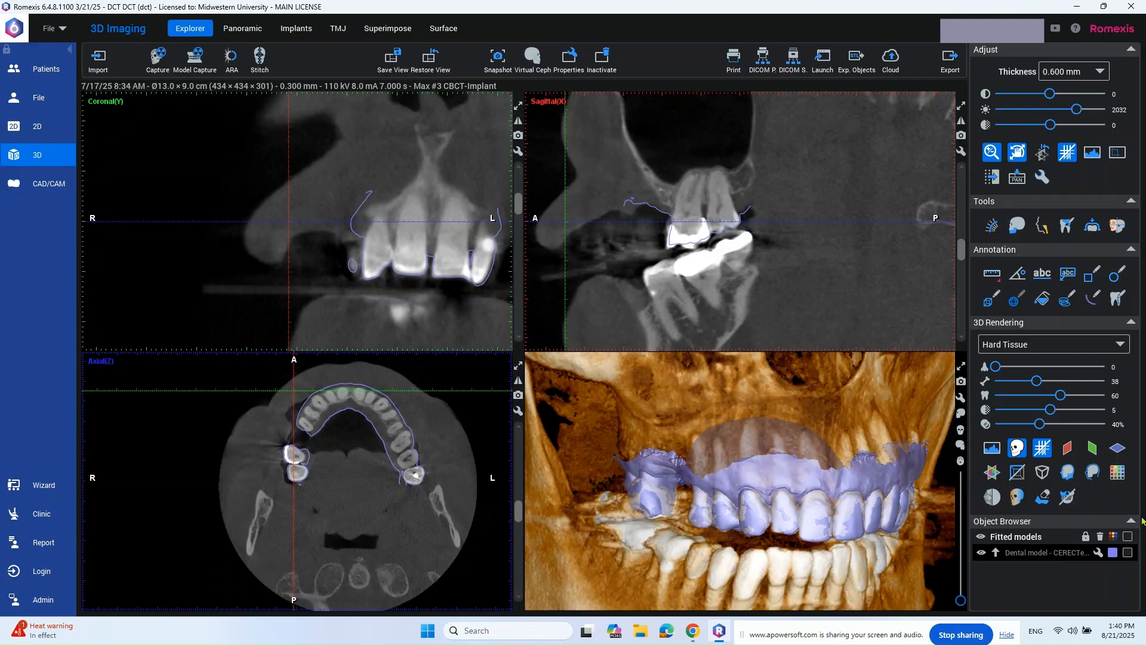
# Step: Recolor the upper jaw dental model light yellow
pyautogui.click(1113, 553)
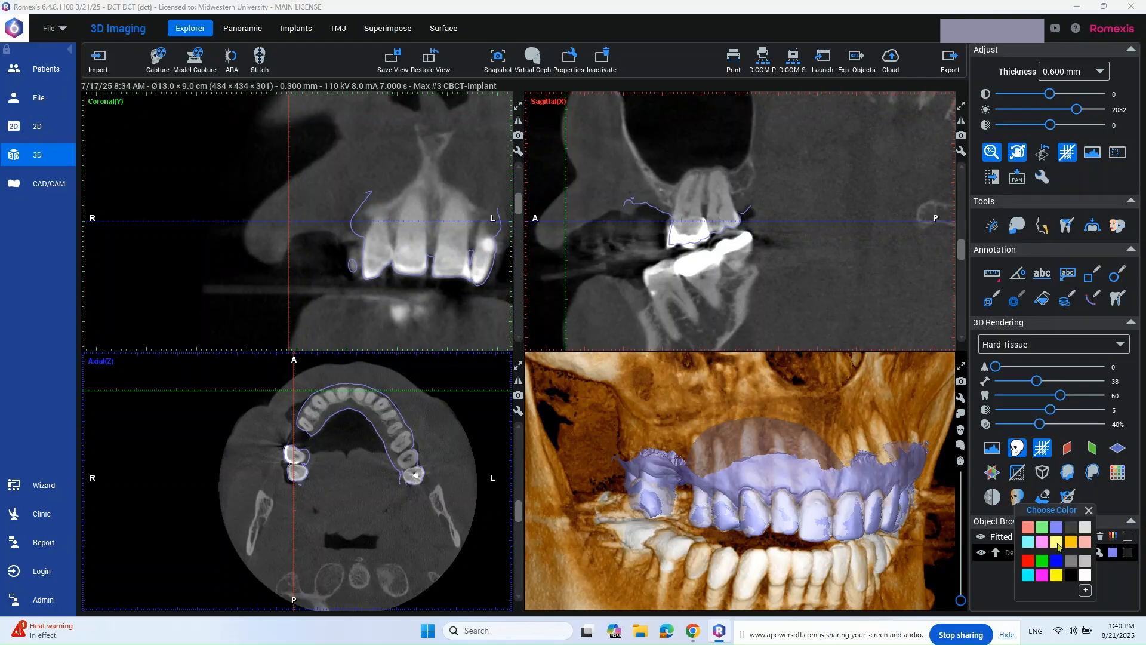
pyautogui.click(1057, 542)
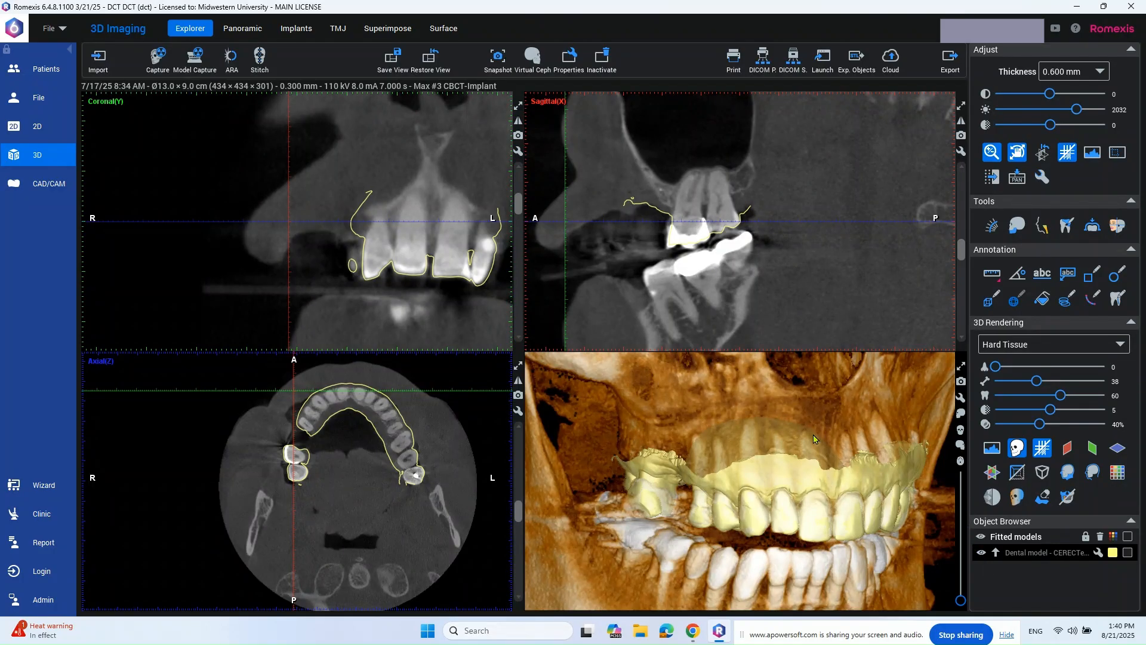
pyautogui.scroll(-2, 809, 442)
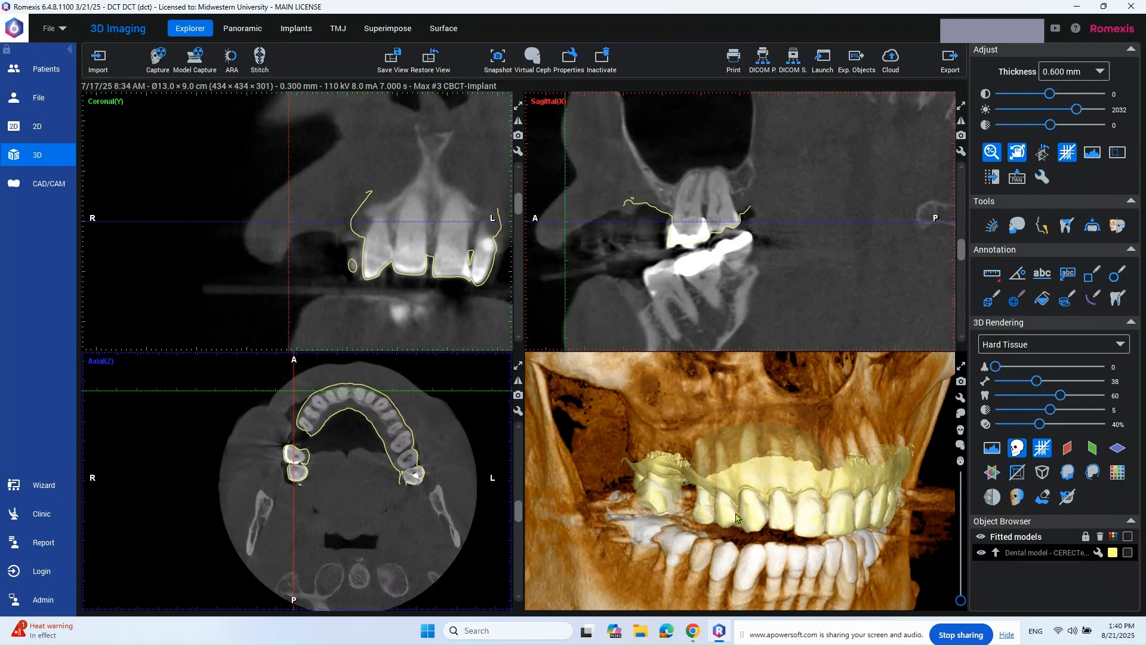
pyautogui.scroll(-3, 739, 495)
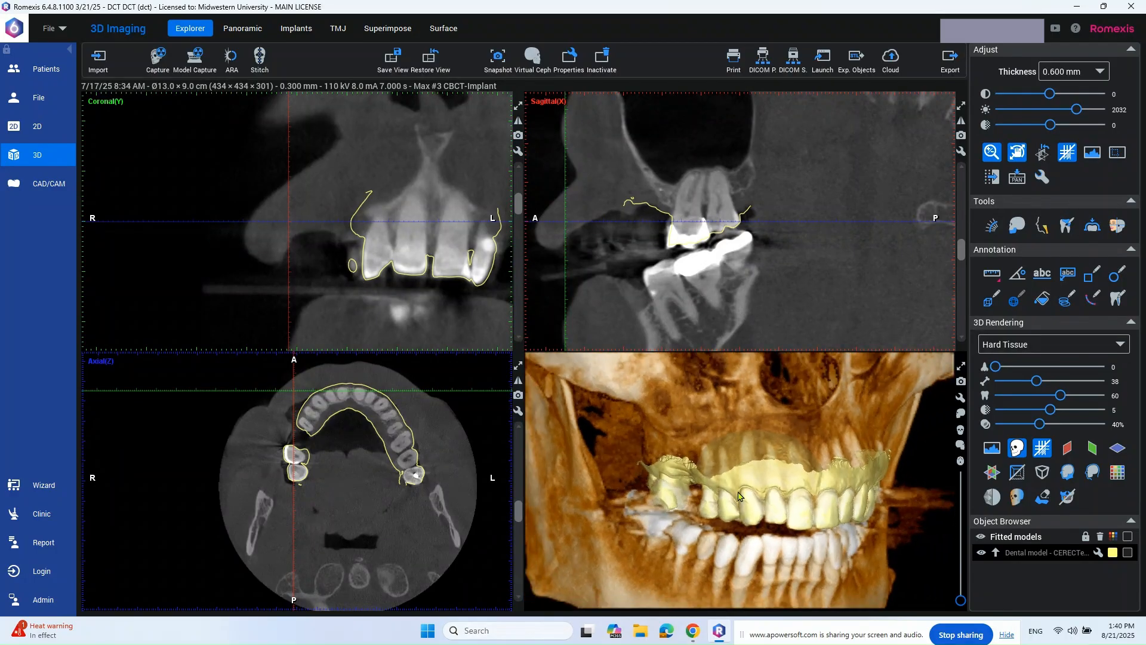
# Step: Import CERECTest3_LowerJaw.stl through Fit Model, using the existing match to position it
pyautogui.click(1093, 225)
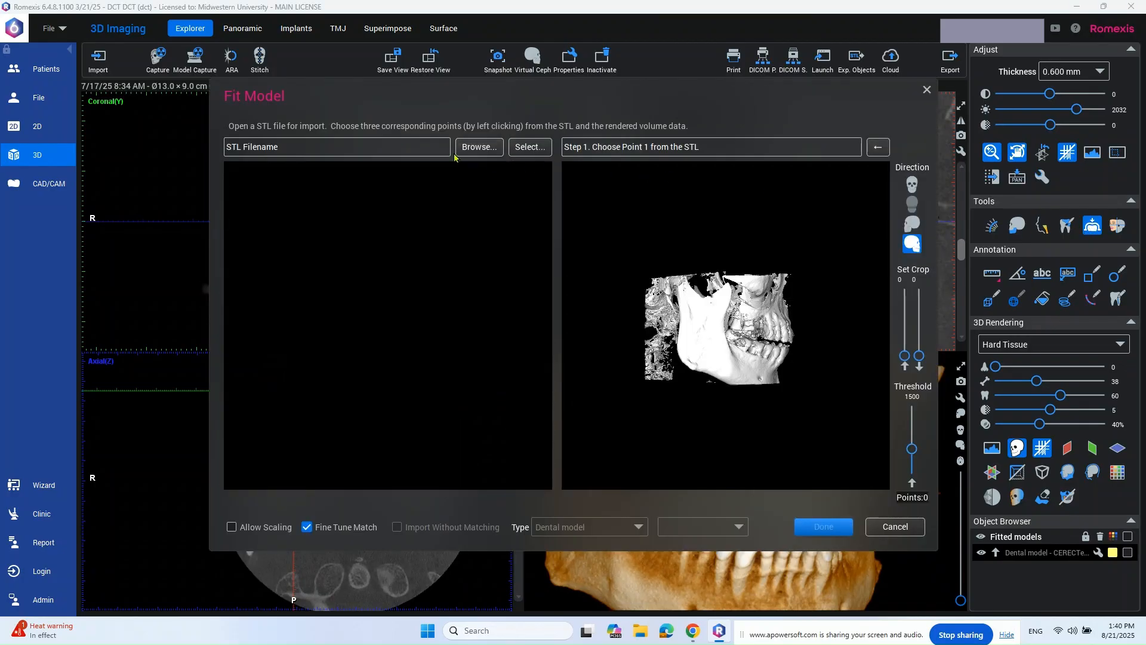
pyautogui.click(459, 150)
pyautogui.click(160, 111)
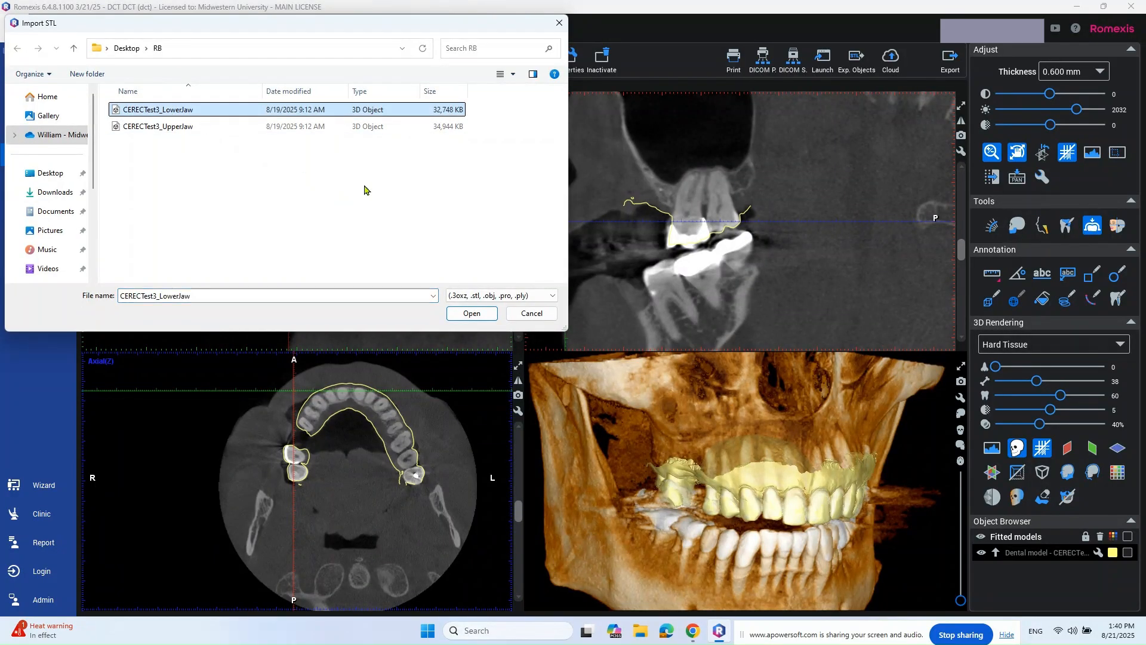
pyautogui.click(470, 314)
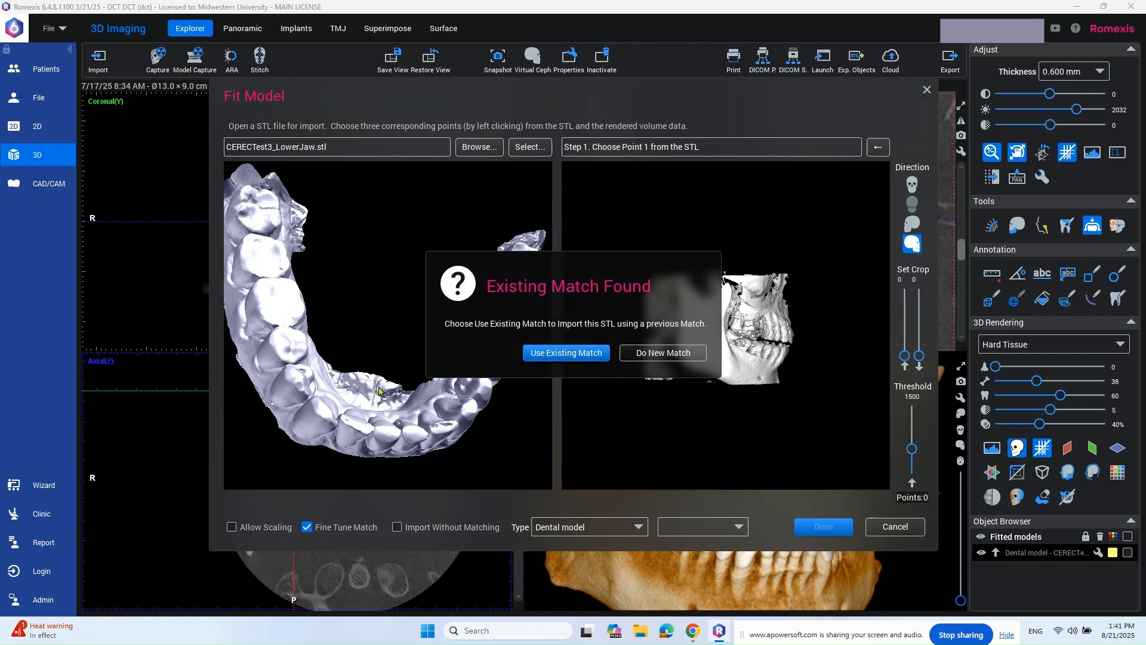
pyautogui.click(555, 353)
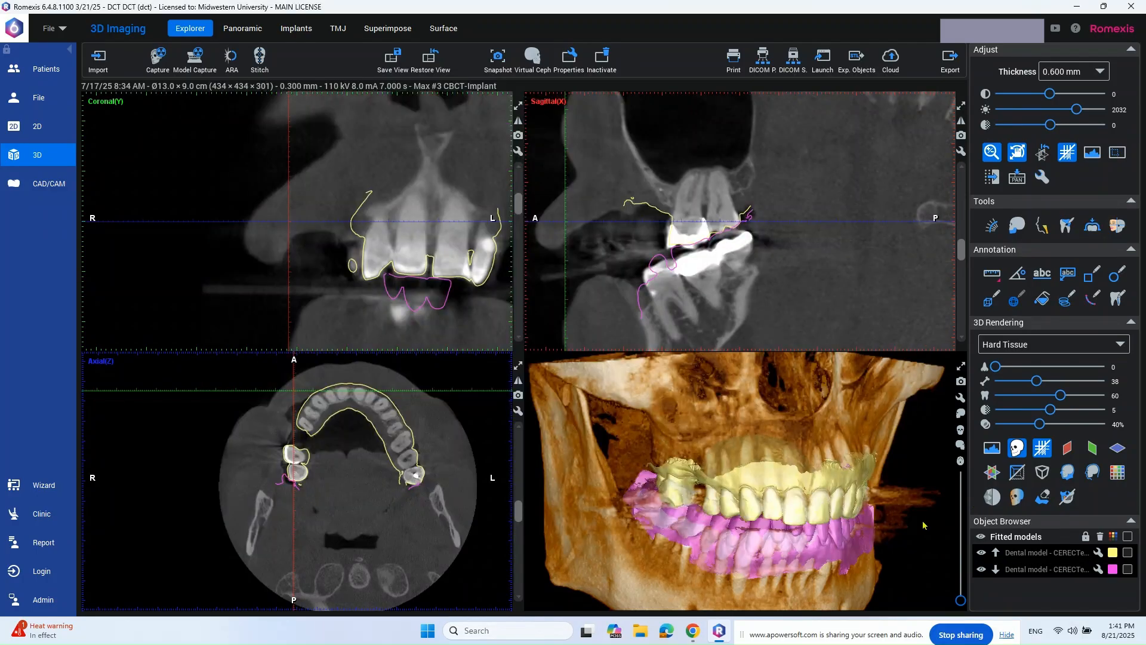
# Step: Examine both jaw models on the 3D rendering, toggling the lower model's visibility to compare it with the CBCT teeth
pyautogui.moveTo(842, 502); pyautogui.dragTo(848, 494)
pyautogui.moveTo(847, 494); pyautogui.dragTo(734, 557)
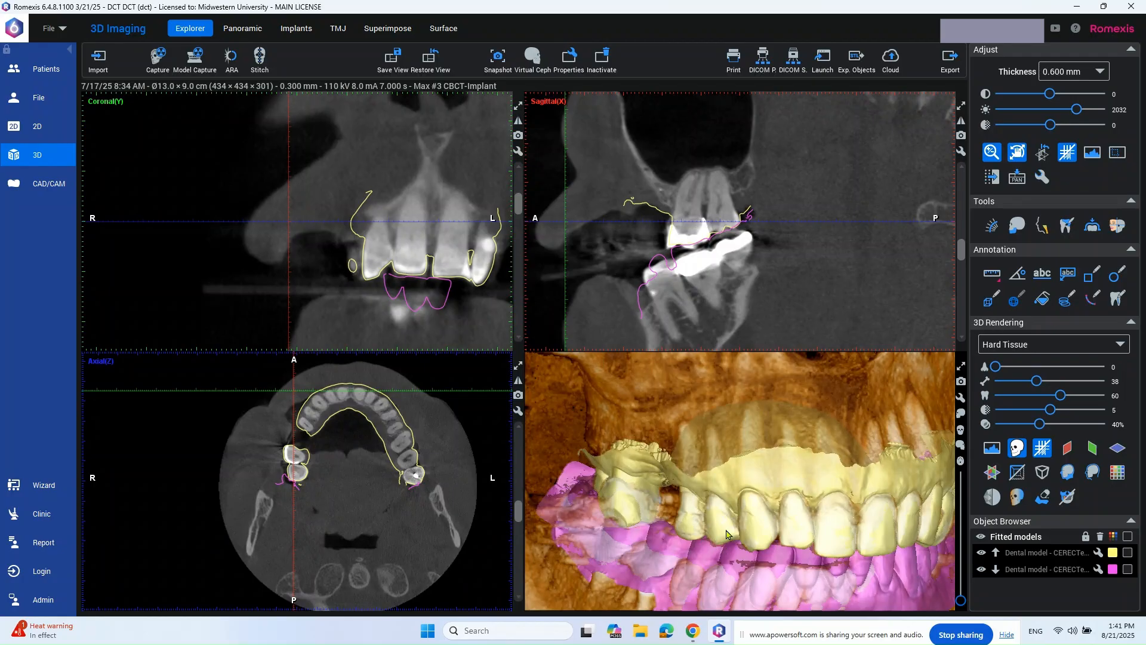
pyautogui.moveTo(719, 517); pyautogui.dragTo(686, 525, button='right')
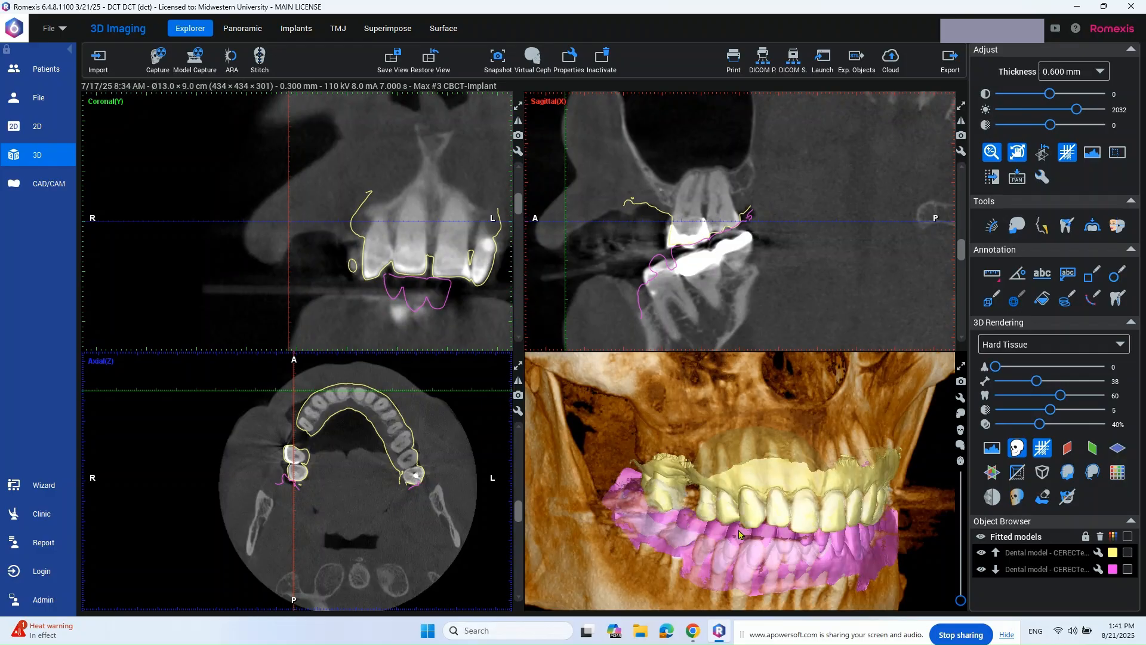
pyautogui.moveTo(740, 531); pyautogui.dragTo(829, 530)
pyautogui.click(981, 569)
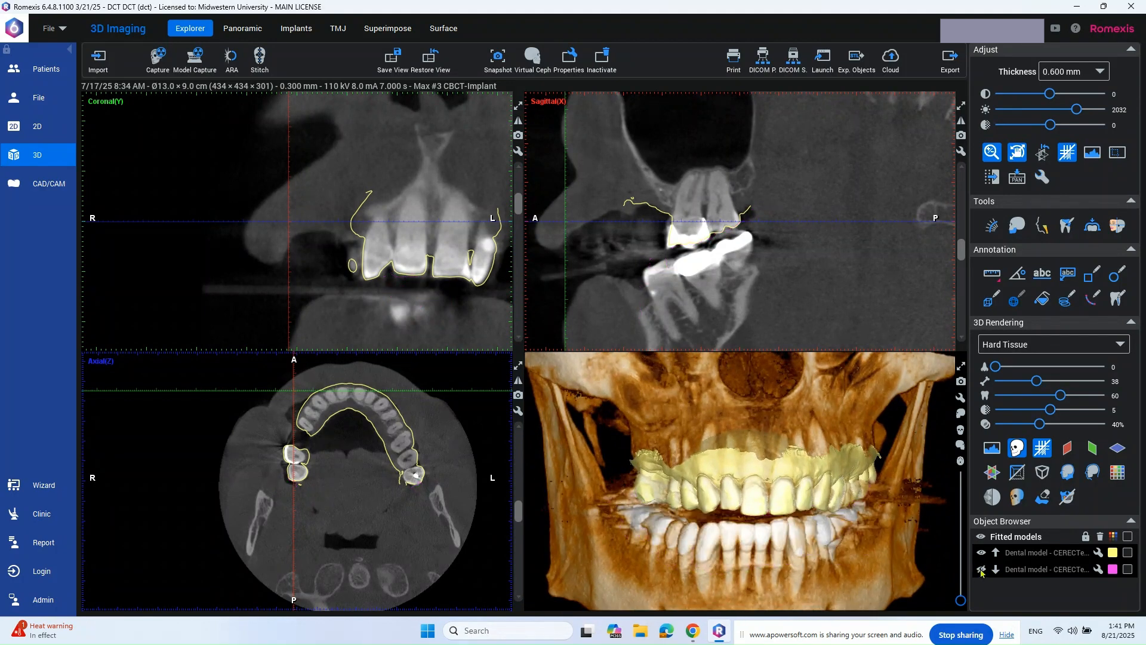
pyautogui.click(982, 569)
pyautogui.click(981, 570)
pyautogui.click(981, 569)
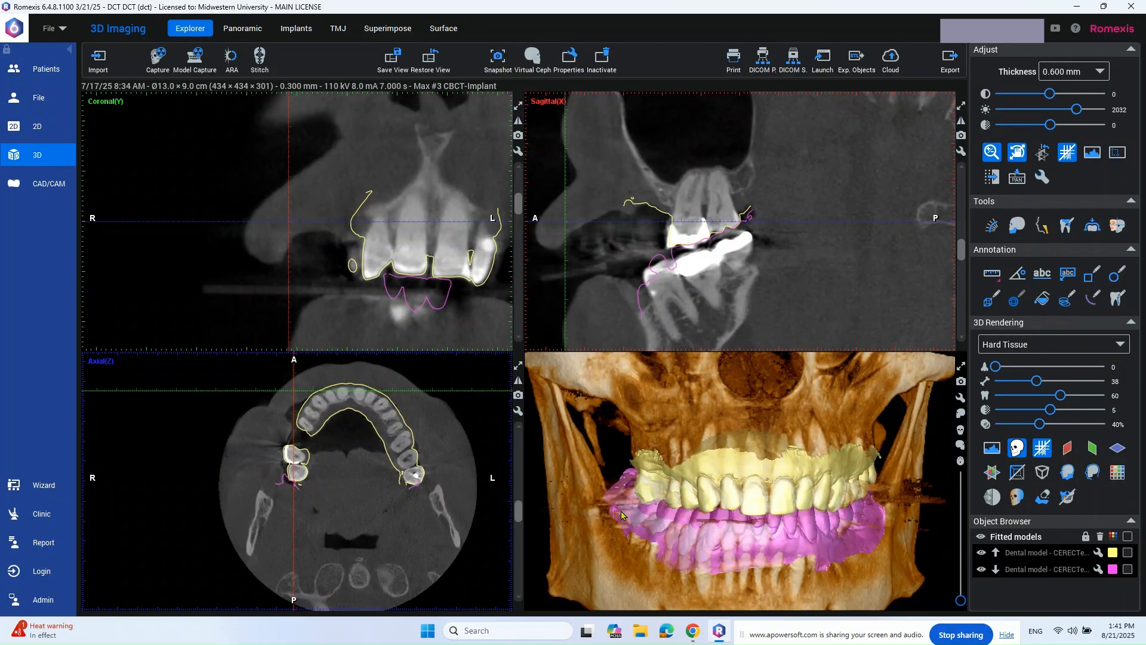
# Step: Erase the mandible from the 3D rendering with the round Clean Rendering brush at size 100
pyautogui.click(1044, 497)
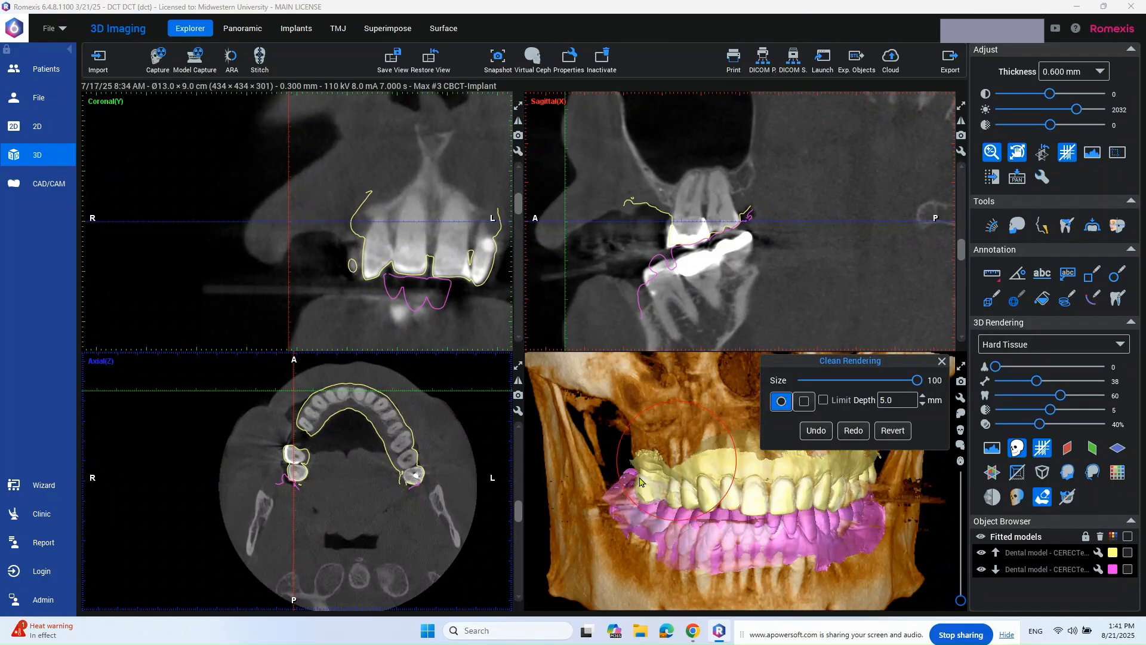
pyautogui.scroll(-2, 586, 550)
pyautogui.scroll(-2, 586, 550)
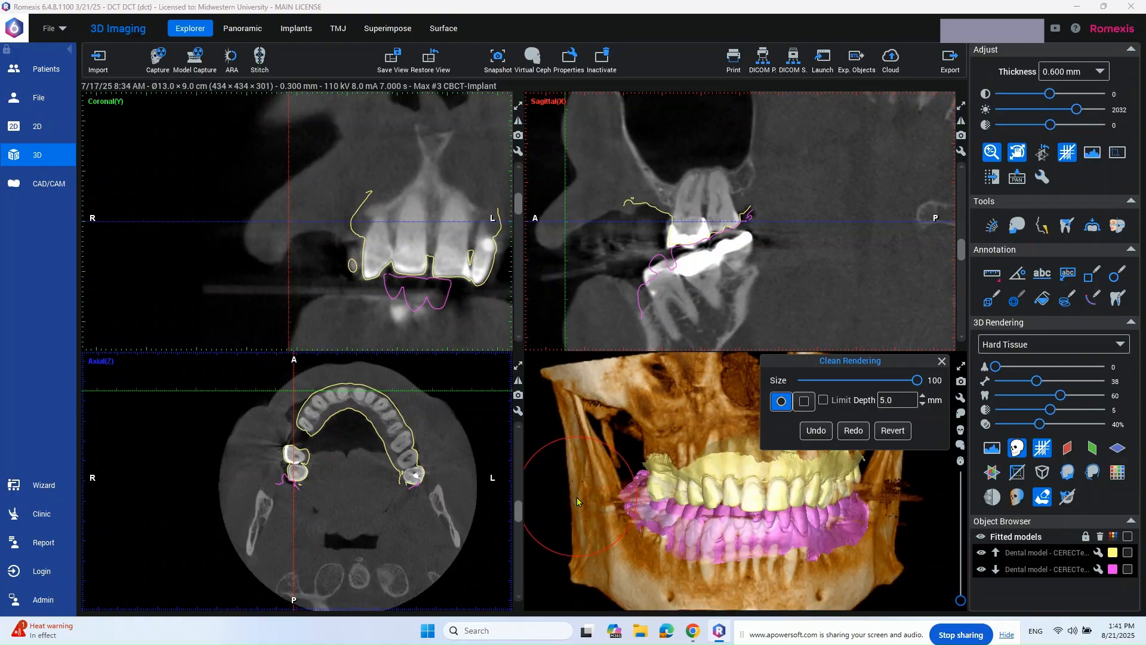
pyautogui.moveTo(577, 501)
pyautogui.mouseDown()
pyautogui.moveTo(601, 553)
pyautogui.moveTo(742, 581)
pyautogui.moveTo(862, 561)
pyautogui.moveTo(919, 518)
pyautogui.mouseUp()
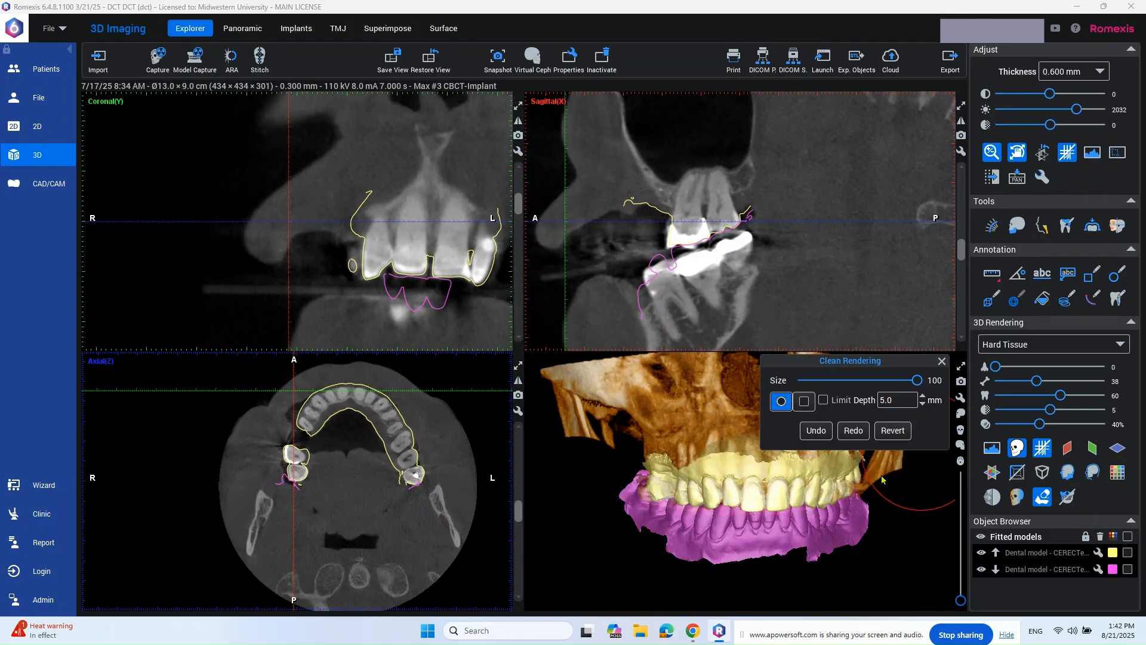
# Step: Erase the remaining bone and floating fragments beside and below the jaw models from the 3D rendering
pyautogui.moveTo(766, 546)
pyautogui.mouseDown(button='middle')
pyautogui.moveTo(869, 559)
pyautogui.moveTo(836, 558)
pyautogui.mouseUp(button='middle')
pyautogui.moveTo(942, 511); pyautogui.dragTo(940, 511)
pyautogui.moveTo(897, 550); pyautogui.dragTo(864, 551, button='middle')
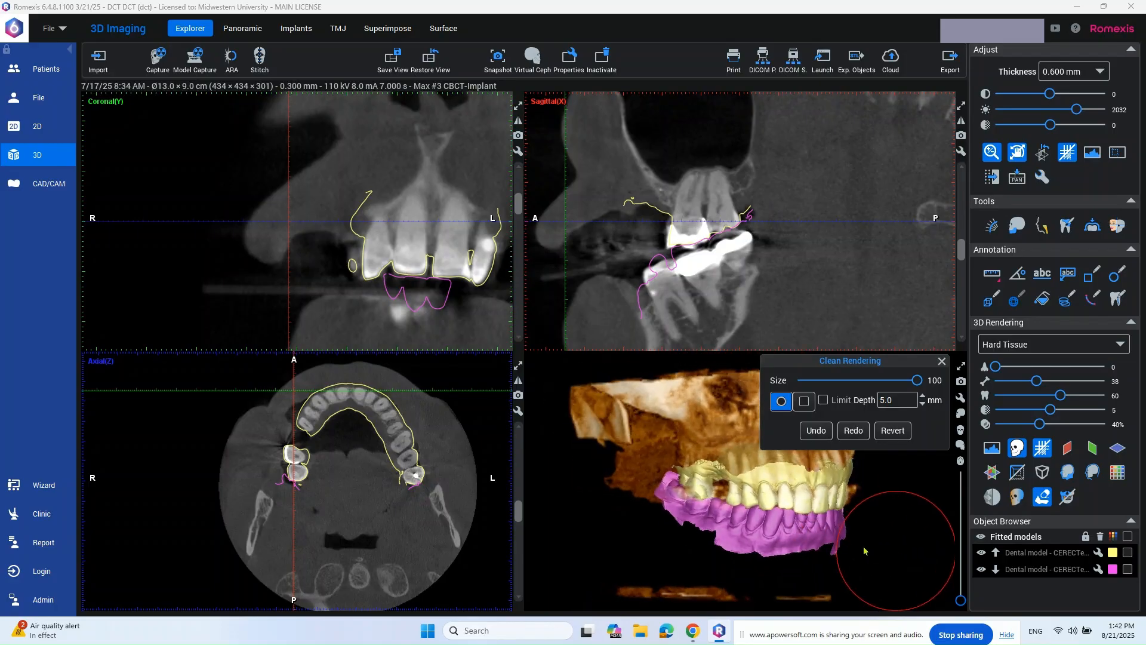
pyautogui.scroll(-5, 851, 549)
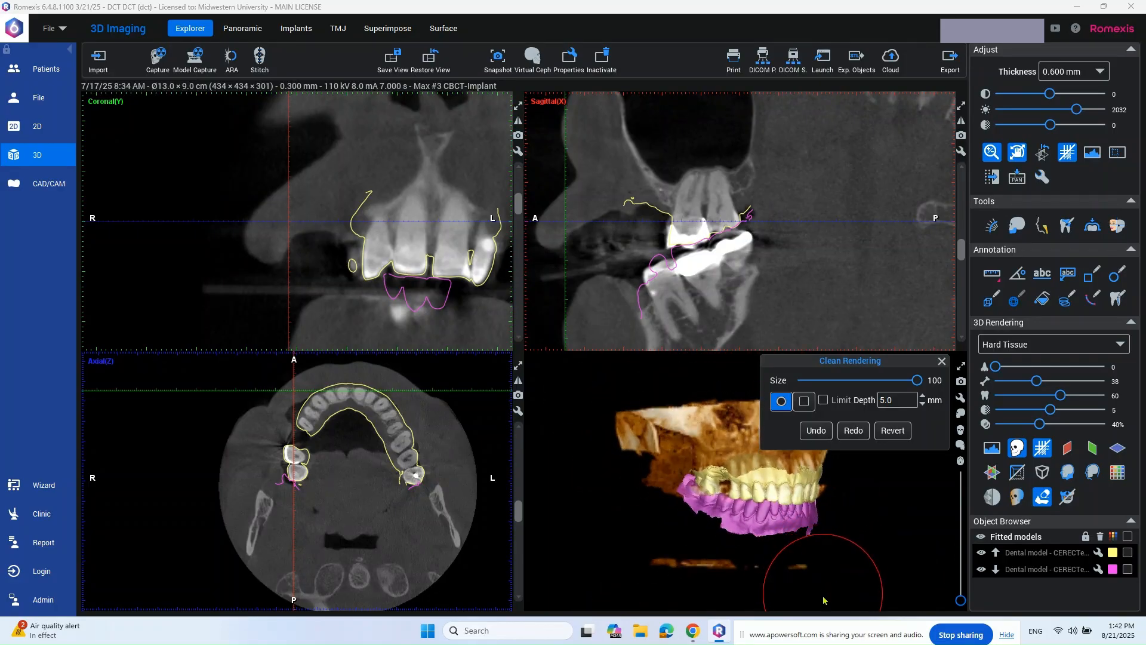
pyautogui.moveTo(824, 600)
pyautogui.mouseDown()
pyautogui.moveTo(752, 573)
pyautogui.moveTo(663, 573)
pyautogui.moveTo(848, 567)
pyautogui.mouseUp()
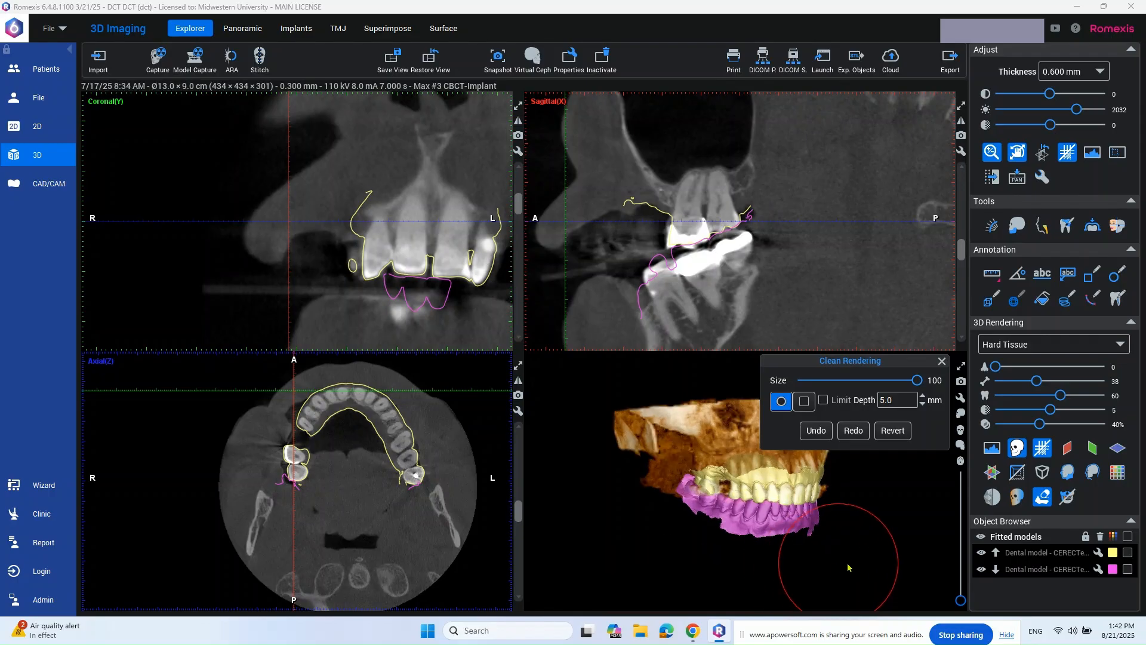
pyautogui.moveTo(848, 567); pyautogui.dragTo(827, 552, button='middle')
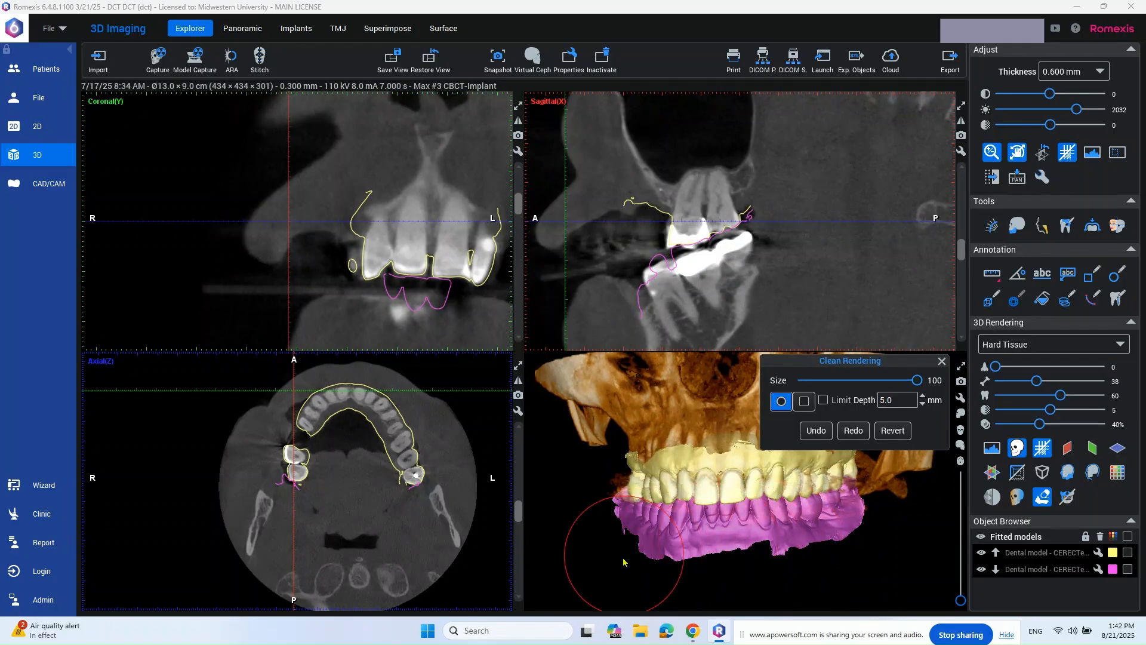
pyautogui.moveTo(634, 547); pyautogui.dragTo(636, 546, button='middle')
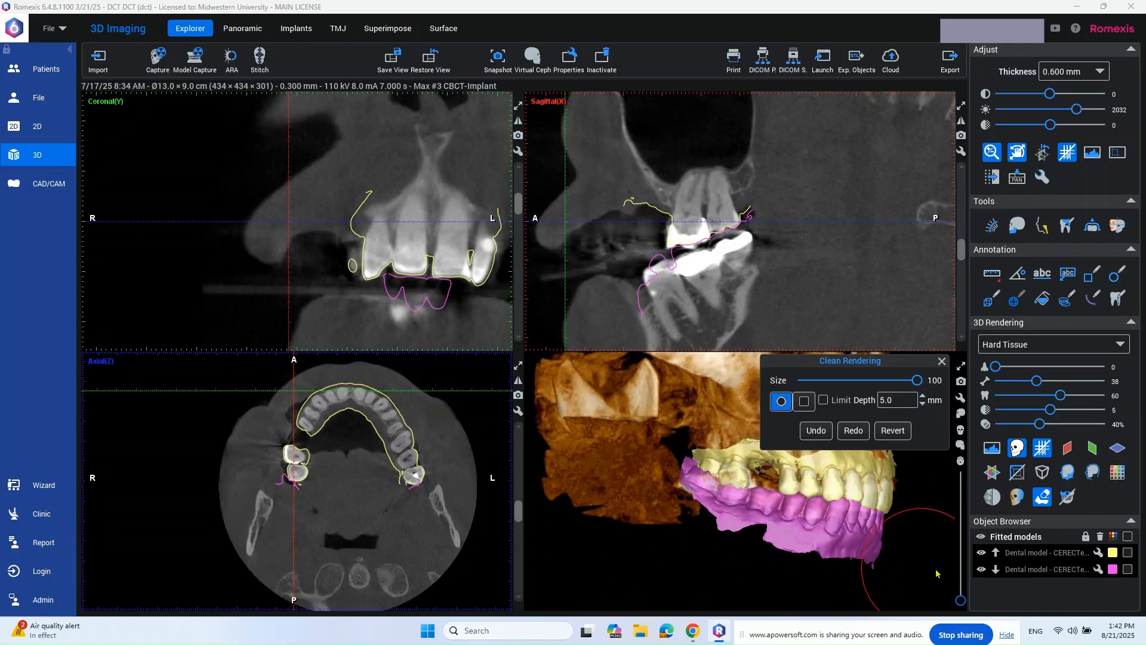
# Step: Close Clean Rendering, inspect the upper jaw from the front with the lower model hidden, and show the lower model again
pyautogui.click(981, 570)
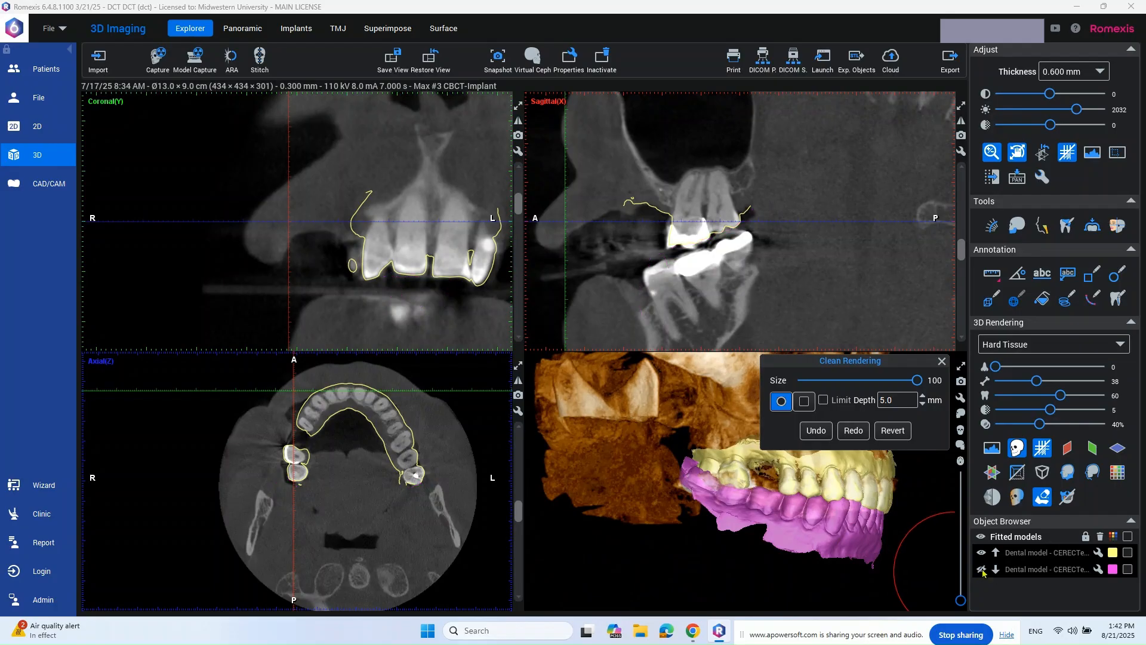
pyautogui.click(941, 361)
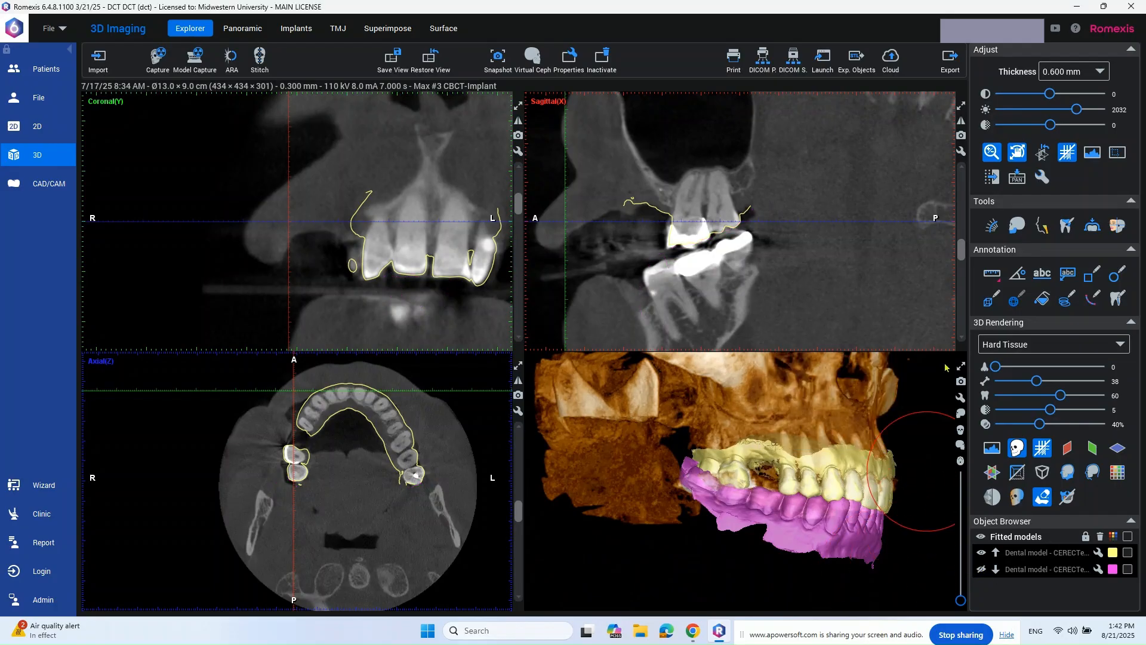
pyautogui.moveTo(848, 502); pyautogui.dragTo(786, 487, button='middle')
pyautogui.moveTo(787, 486); pyautogui.dragTo(722, 544)
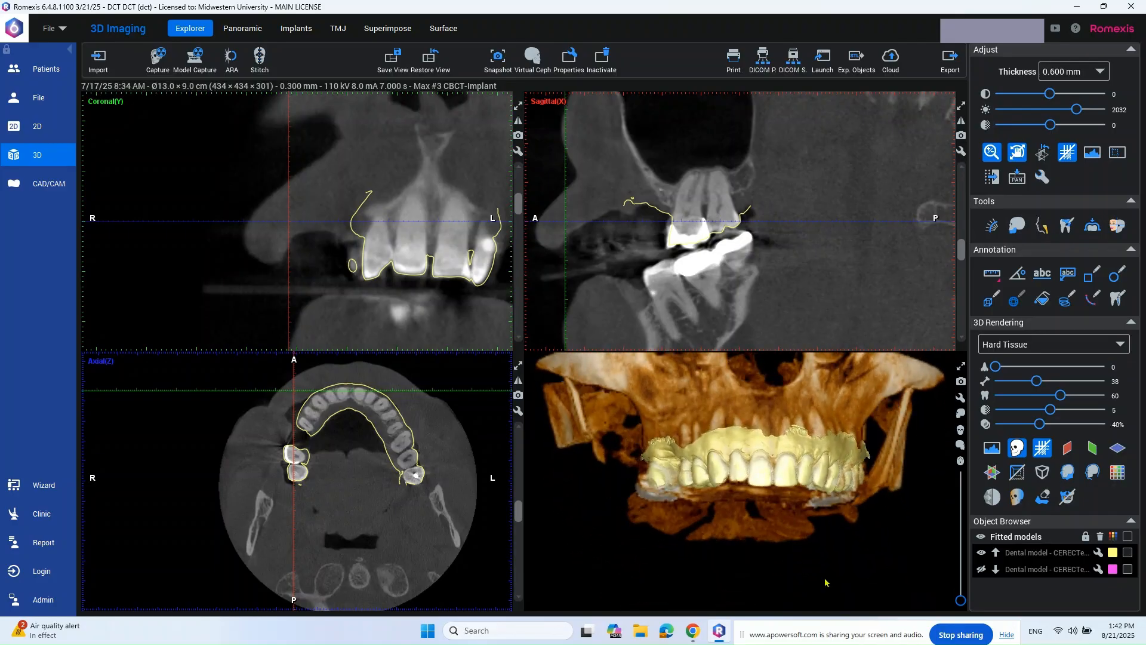
pyautogui.click(981, 570)
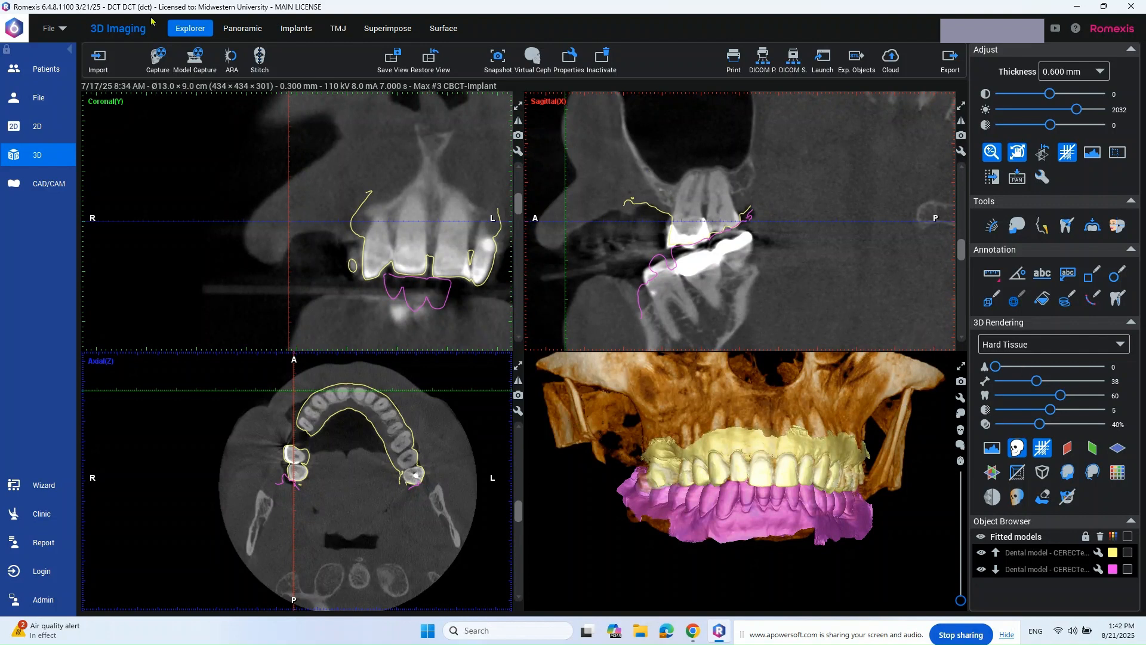
# Step: Trace a manual panoramic curve along the mandibular arch from the patient's right posterior end around to the front teeth
pyautogui.click(239, 31)
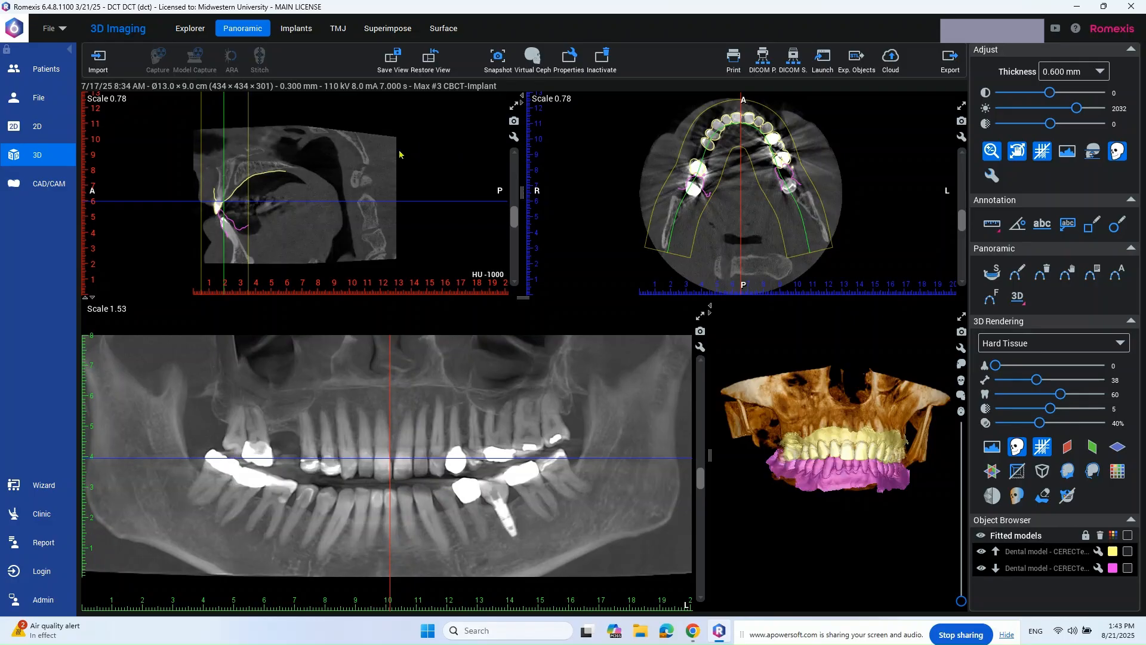
pyautogui.moveTo(515, 211); pyautogui.dragTo(516, 198)
pyautogui.click(1005, 272)
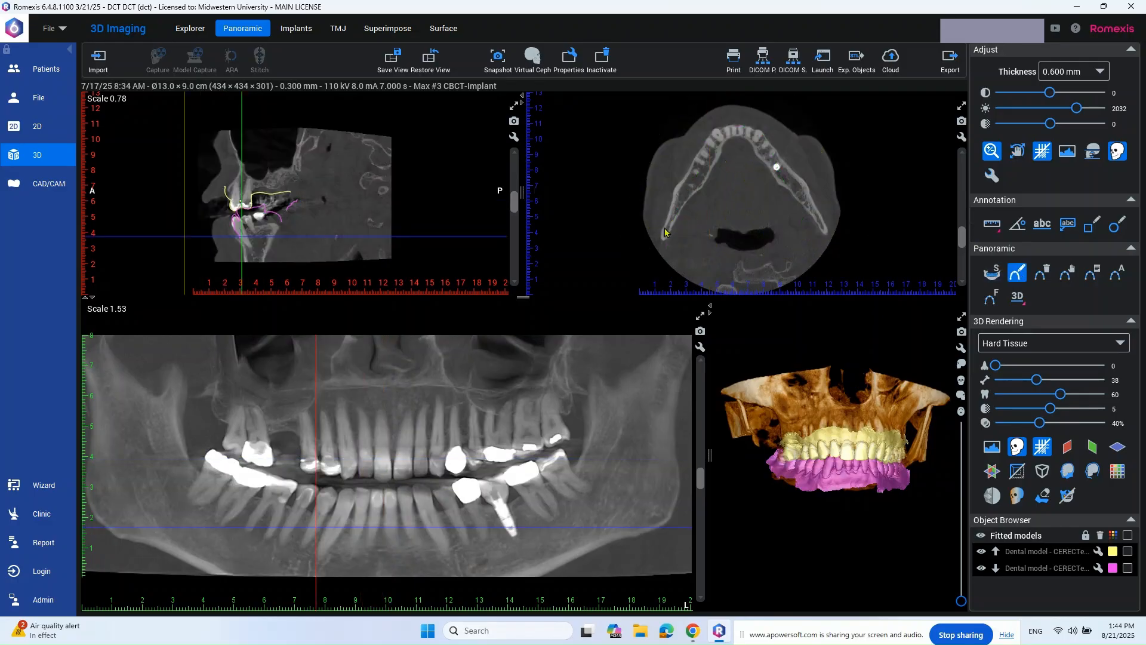
pyautogui.click(676, 214)
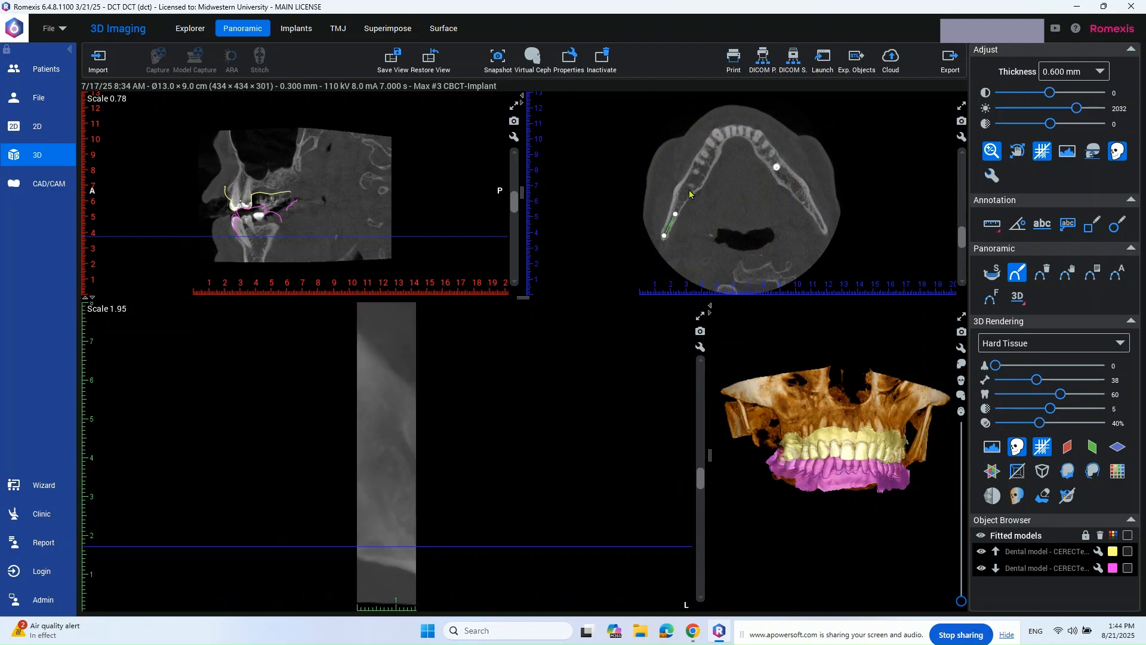
pyautogui.click(689, 188)
pyautogui.click(701, 165)
pyautogui.click(710, 145)
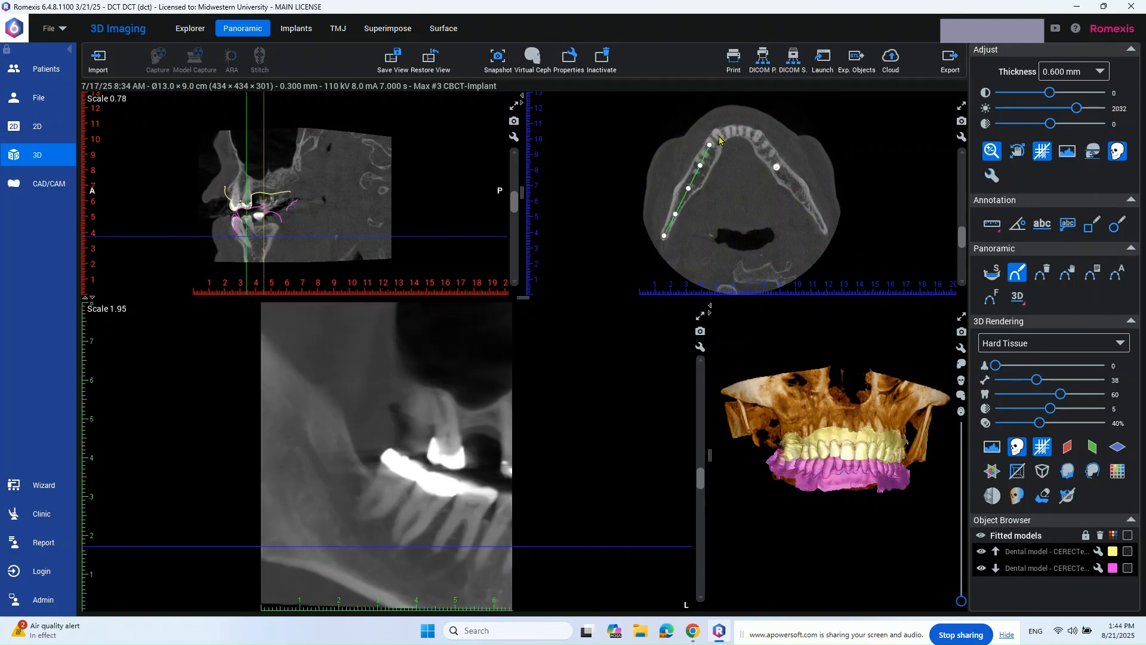
pyautogui.click(721, 133)
pyautogui.click(733, 130)
pyautogui.click(747, 132)
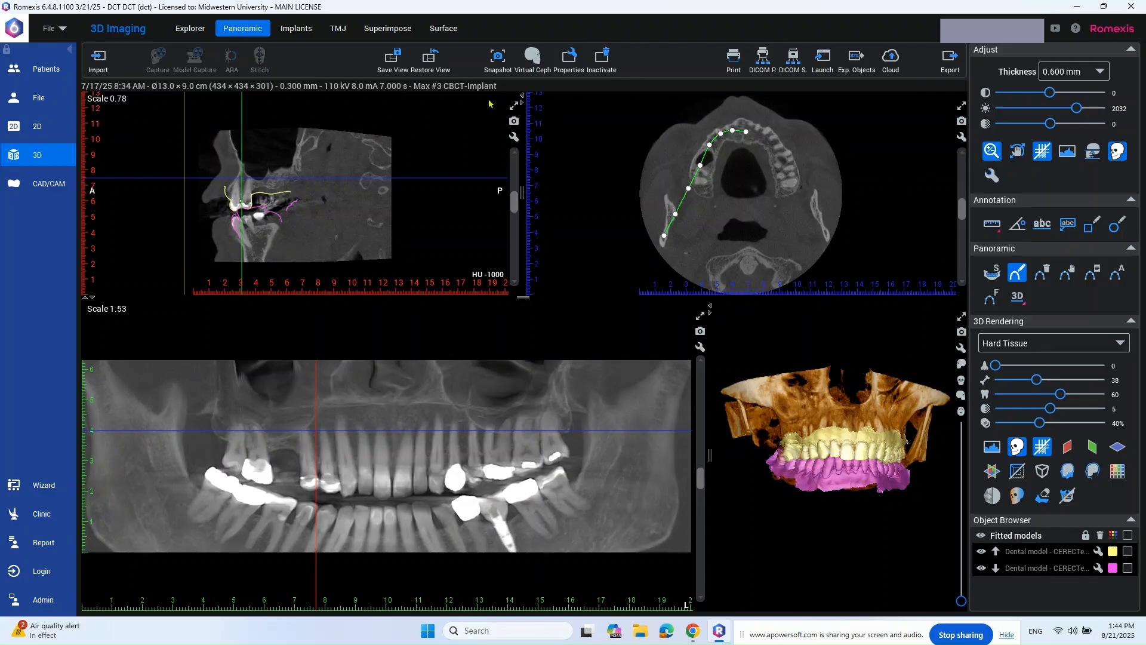
# Step: Centre the implant cross-sections on the missing upper right first molar and browse the DIO and Bicon products in the Implant Library
pyautogui.click(306, 31)
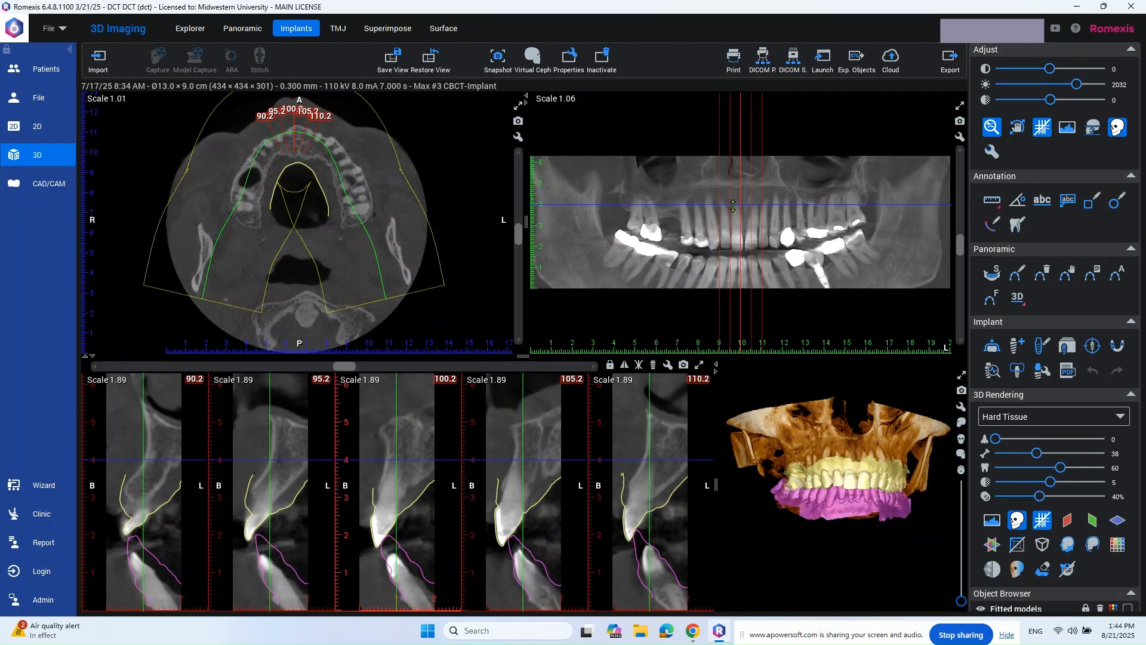
pyautogui.moveTo(740, 181); pyautogui.dragTo(670, 184)
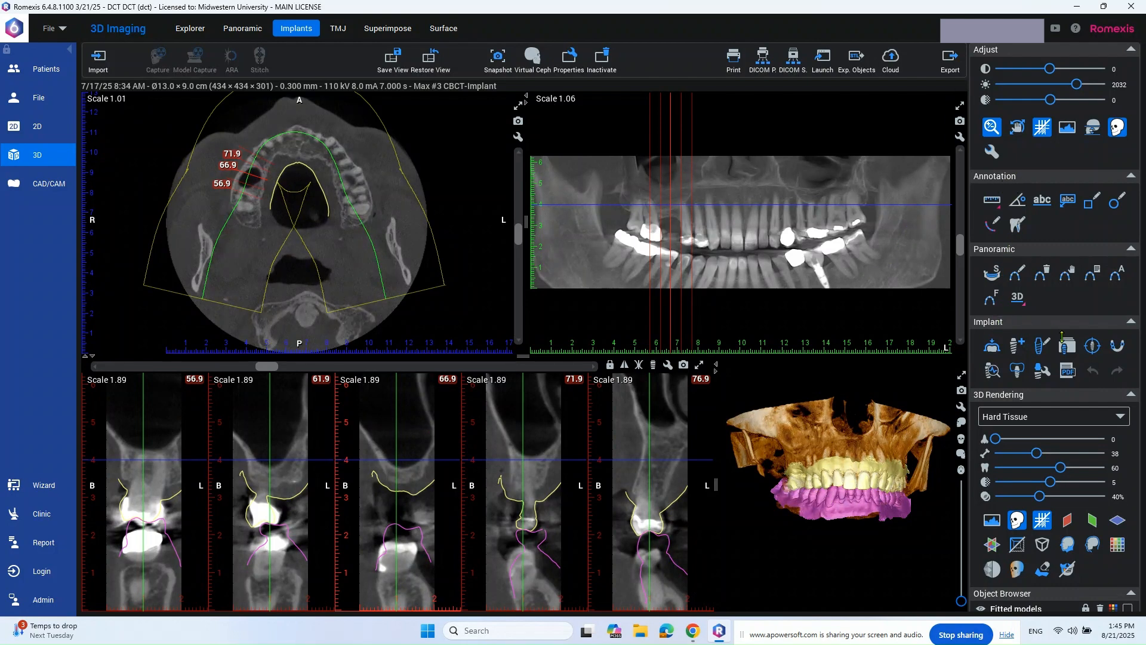
pyautogui.click(1066, 346)
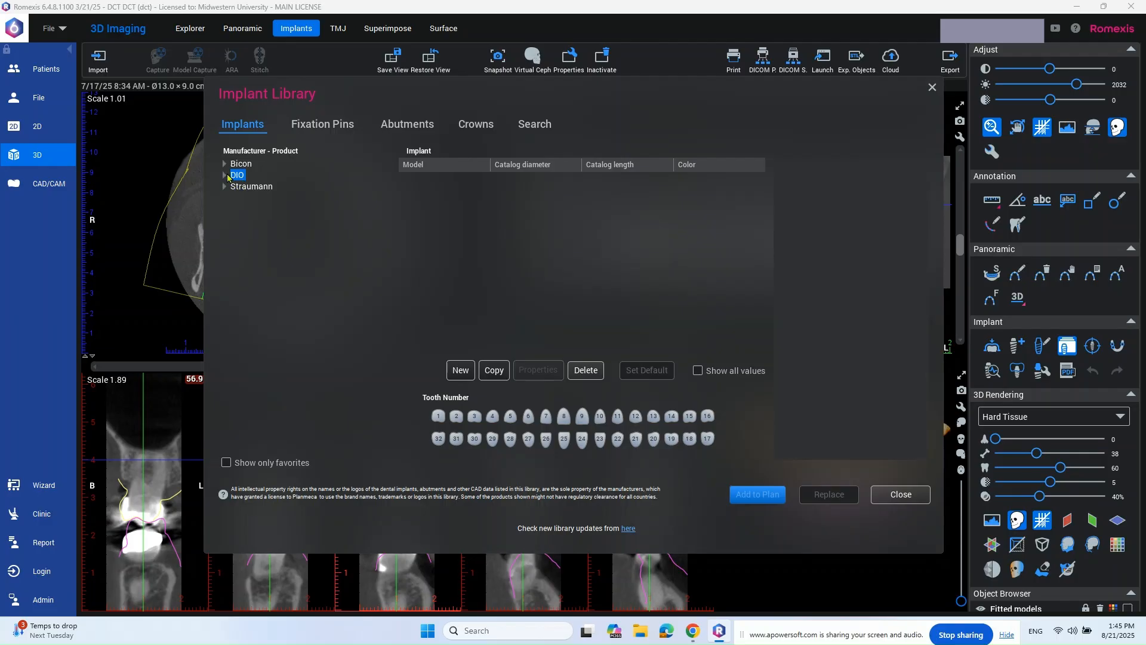
pyautogui.click(224, 175)
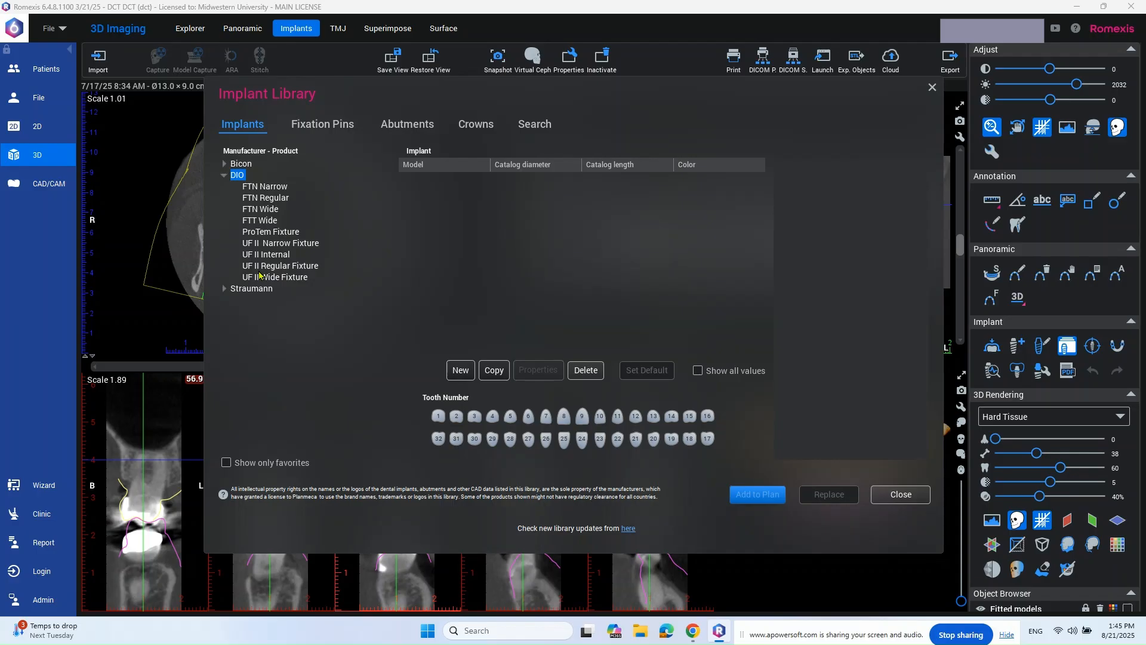
pyautogui.click(224, 164)
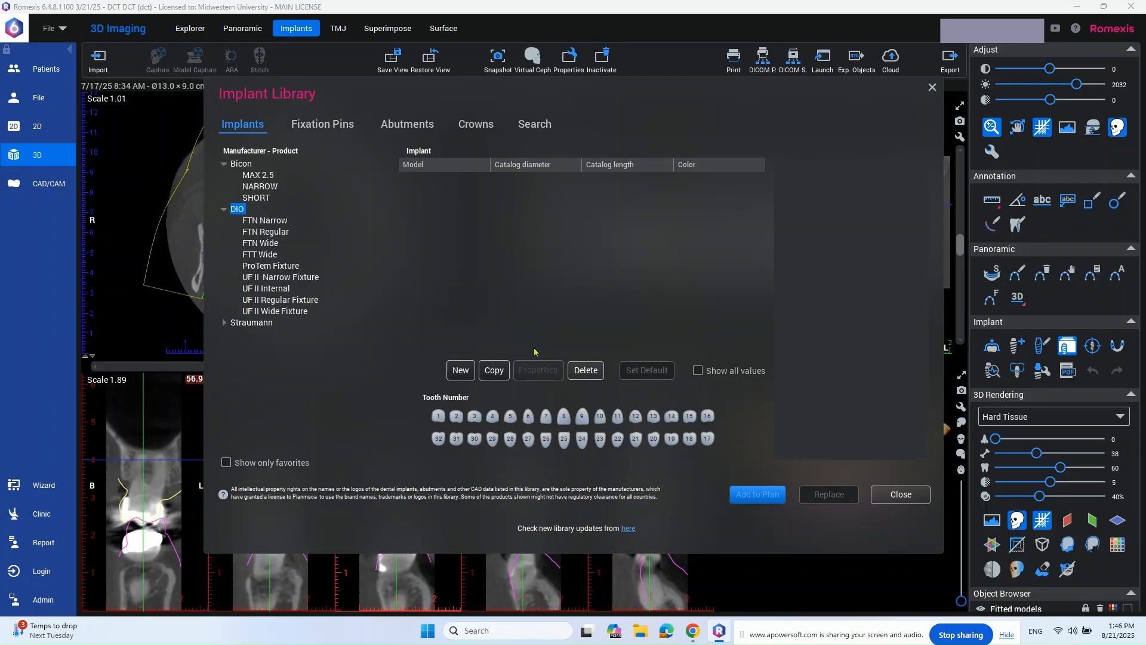
# Step: Add a library crown for tooth 3 to the plan and place it in the edentulous gap on the panoramic view
pyautogui.click(465, 126)
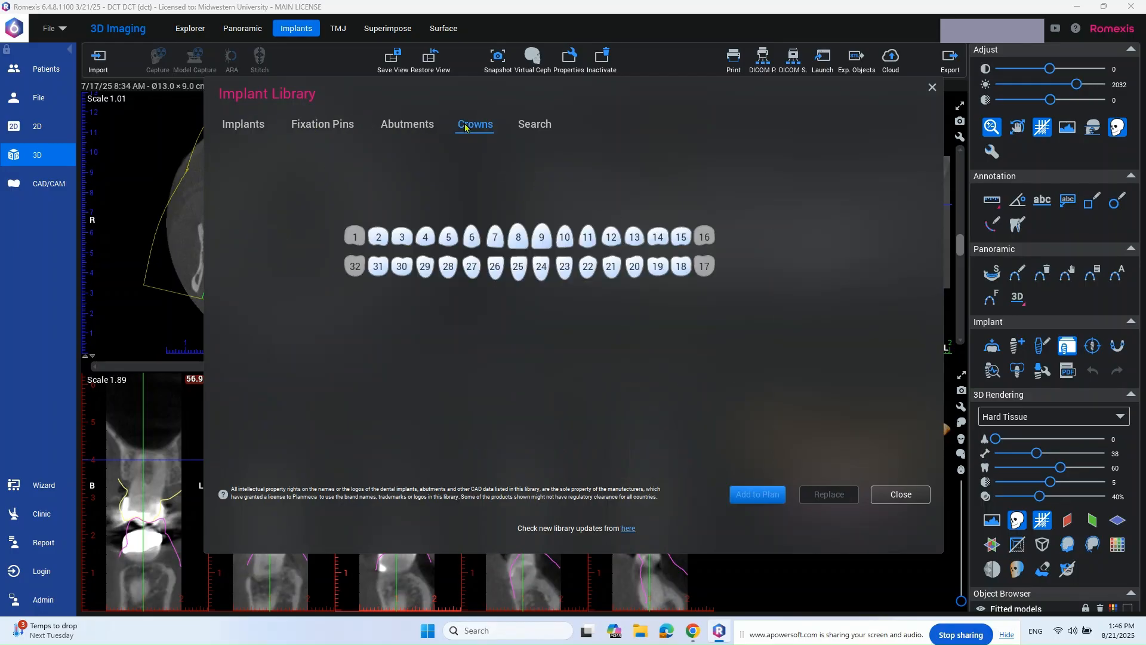
pyautogui.click(402, 236)
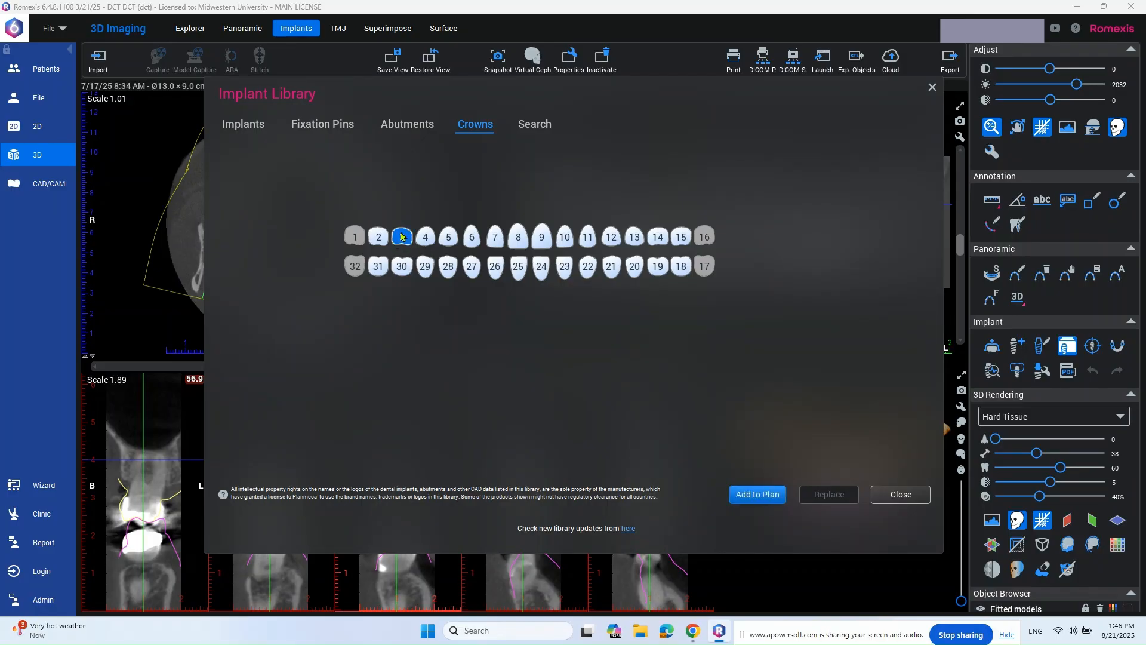
pyautogui.click(757, 494)
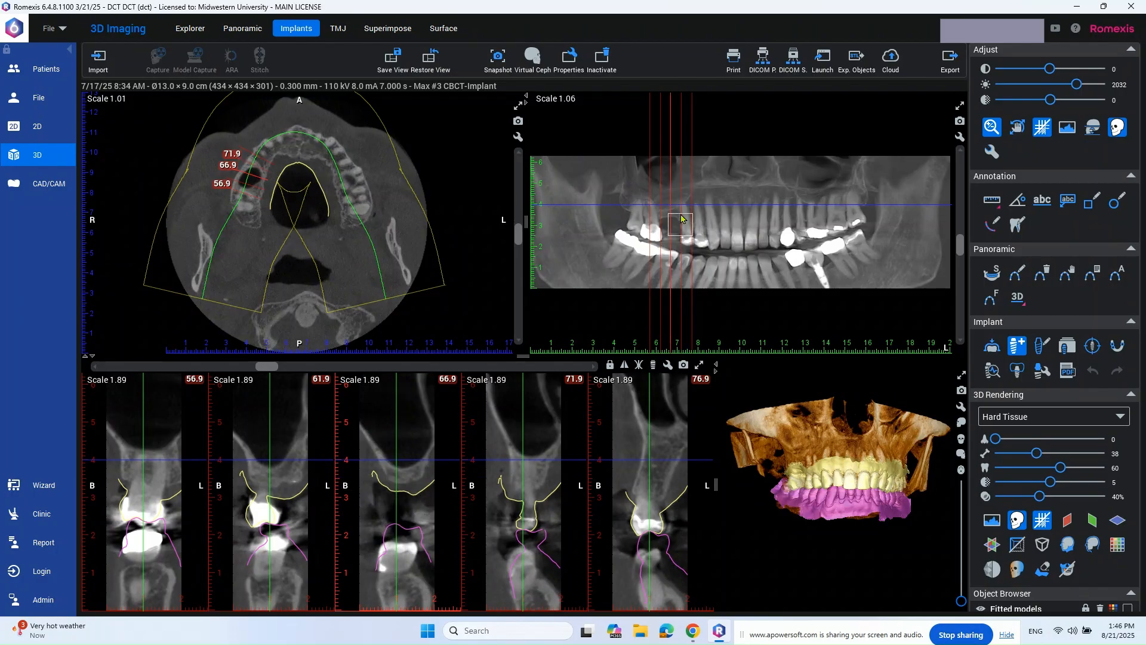
pyautogui.scroll(5, 674, 242)
pyautogui.scroll(1, 674, 243)
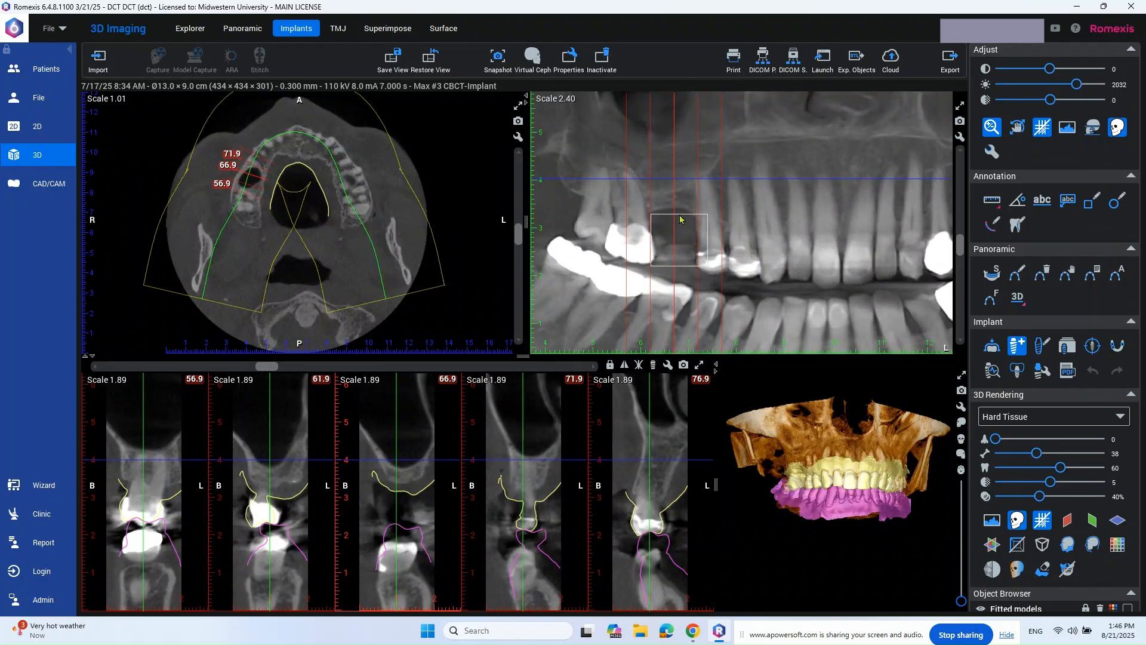
pyautogui.click(677, 223)
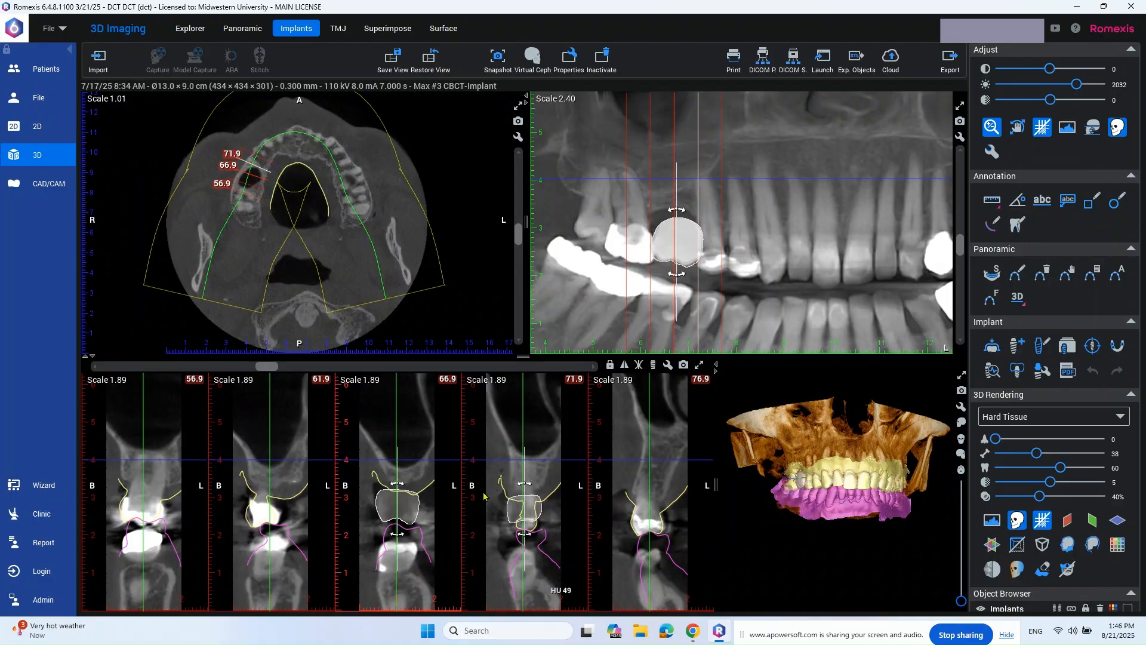
# Step: Hide the lower jaw model and inspect the tooth 3 crown up close from the occlusal side
pyautogui.scroll(3, 813, 511)
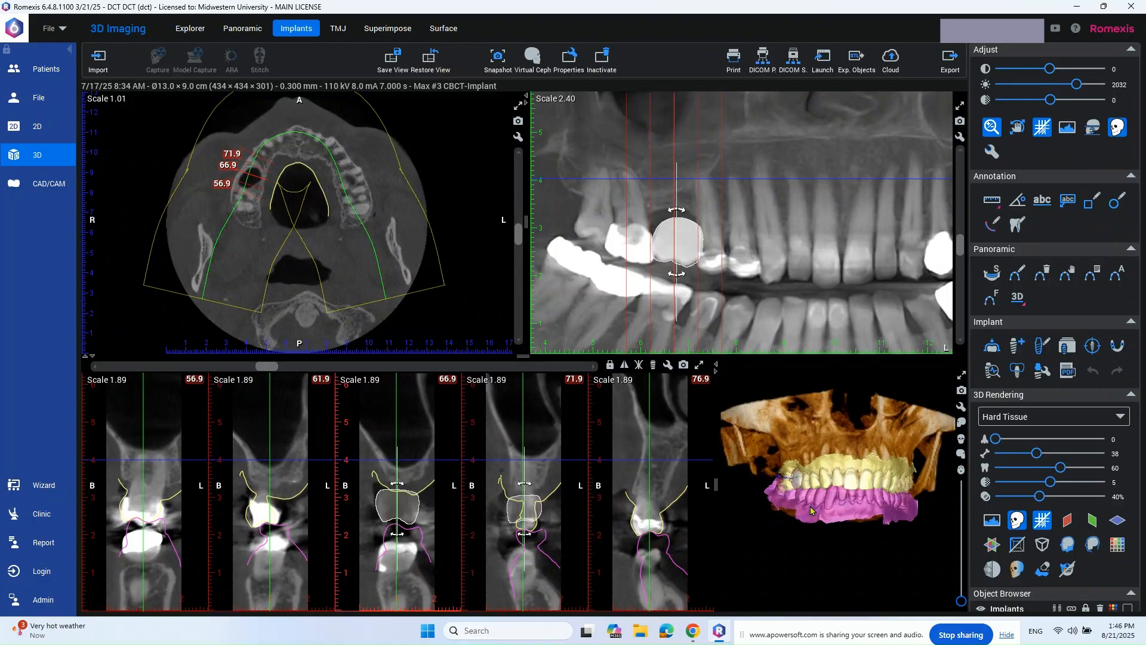
pyautogui.scroll(-3, 1002, 564)
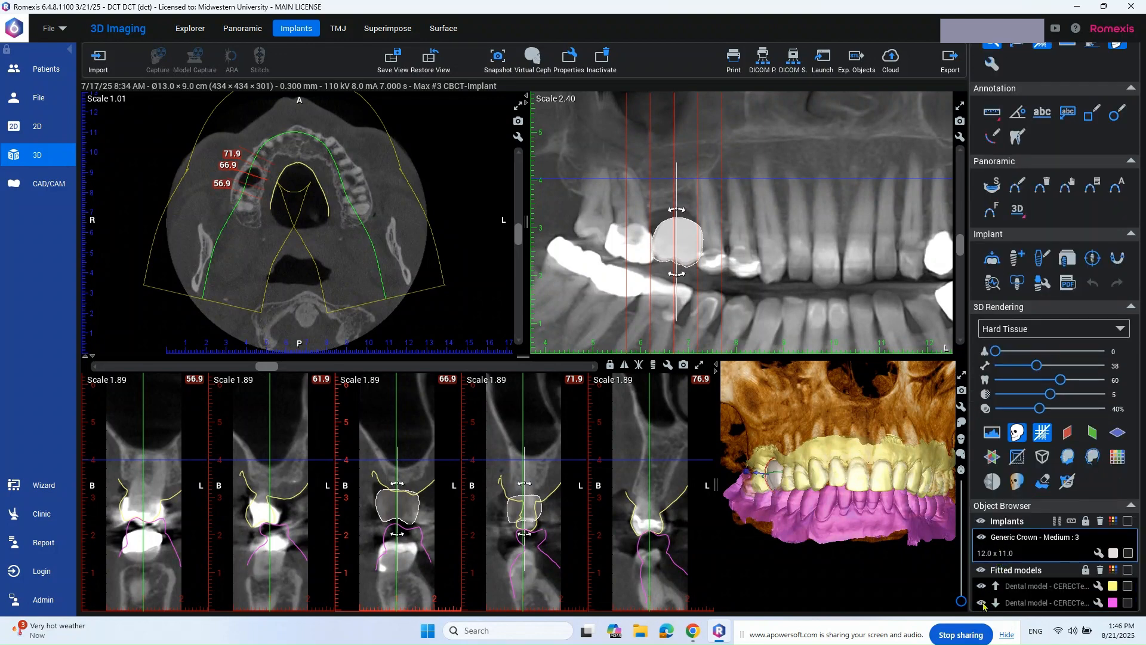
pyautogui.click(982, 603)
pyautogui.moveTo(872, 564); pyautogui.dragTo(932, 477)
pyautogui.scroll(5, 897, 492)
pyautogui.scroll(-3, 929, 481)
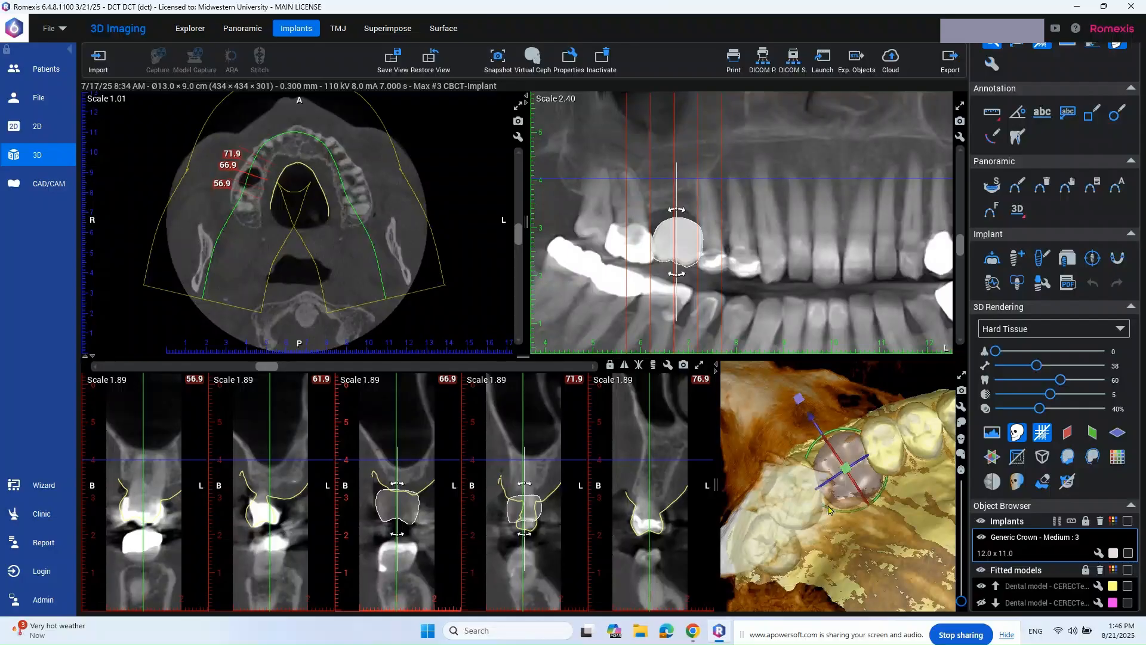
# Step: Lower the crown slightly, narrow it buccolingually, and tilt it on the panoramic view with the upper jaw model hidden
pyautogui.moveTo(414, 507); pyautogui.dragTo(418, 513)
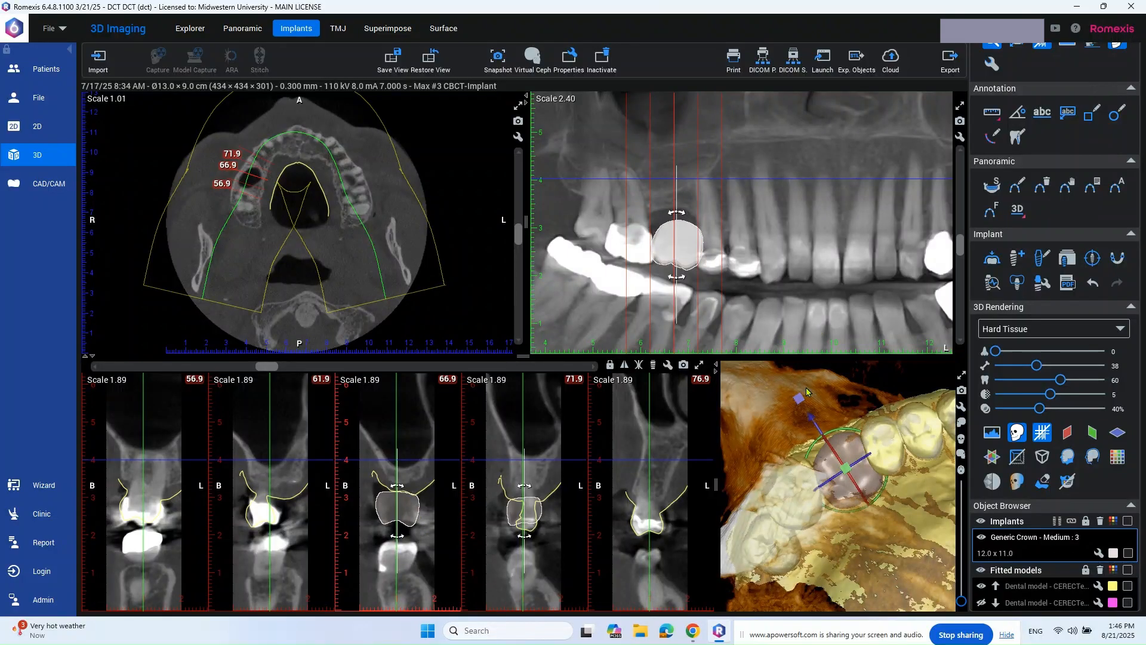
pyautogui.moveTo(801, 404); pyautogui.dragTo(802, 408)
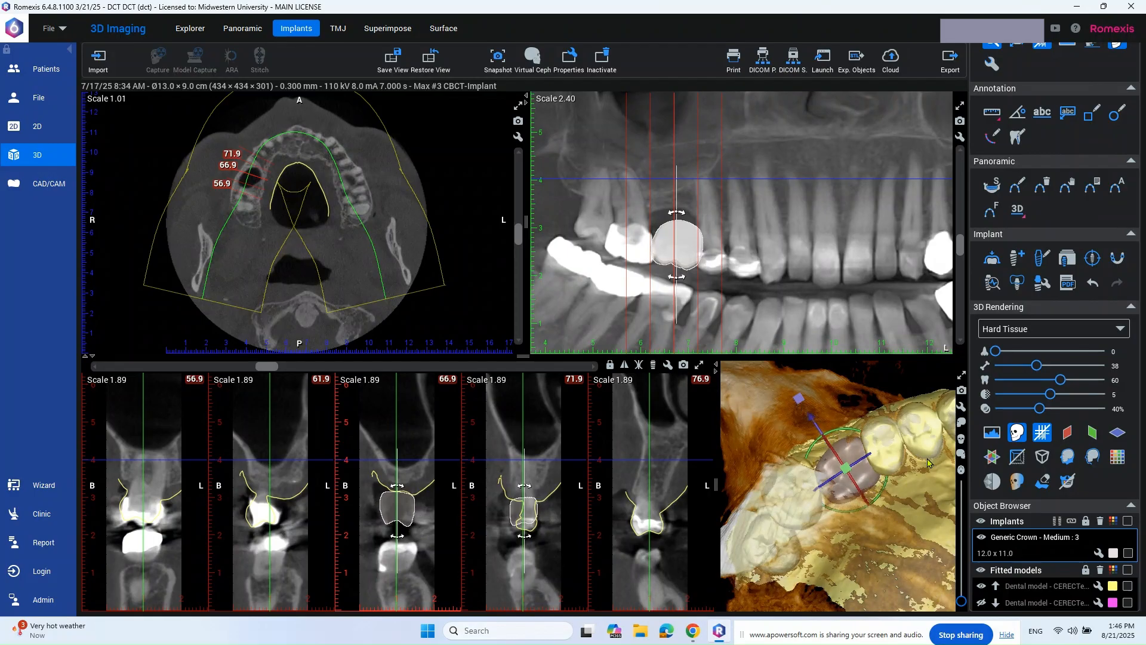
pyautogui.click(981, 587)
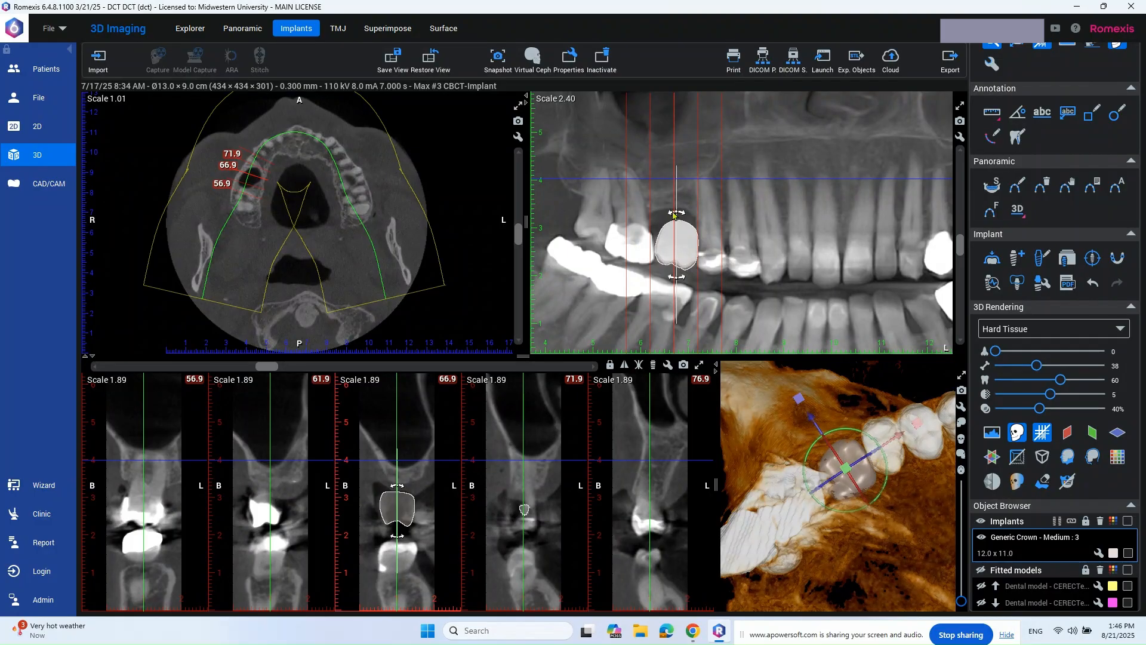
pyautogui.moveTo(673, 214); pyautogui.dragTo(670, 212)
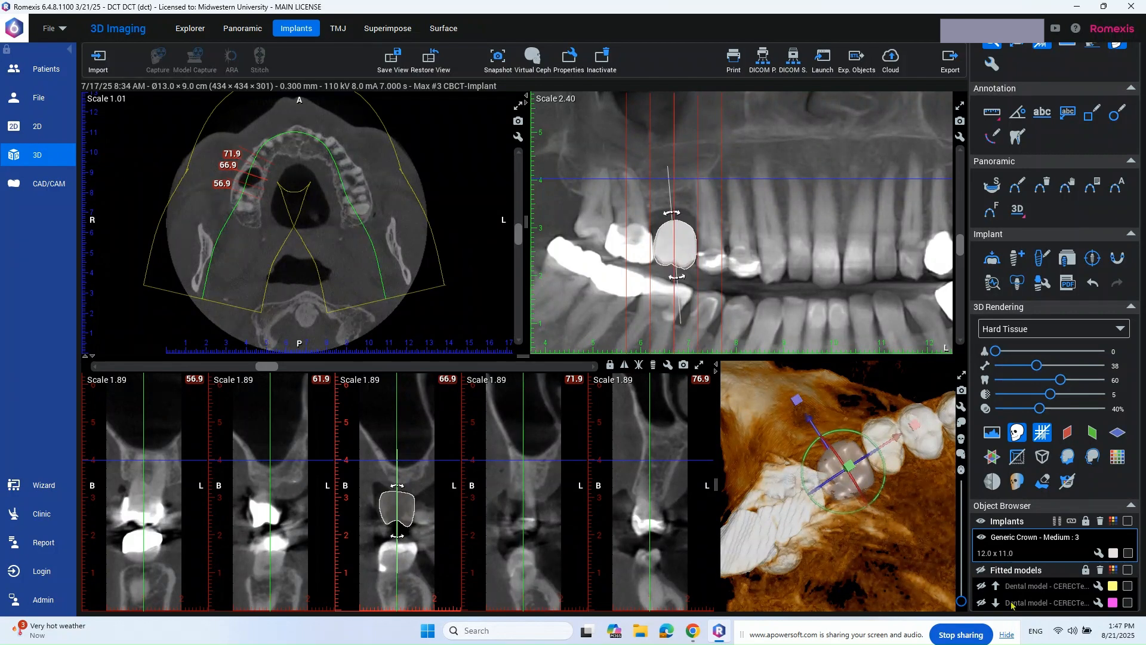
# Step: Show the lower jaw model and check the crown against the opposing teeth in the cross-section and 3D rendering
pyautogui.click(981, 602)
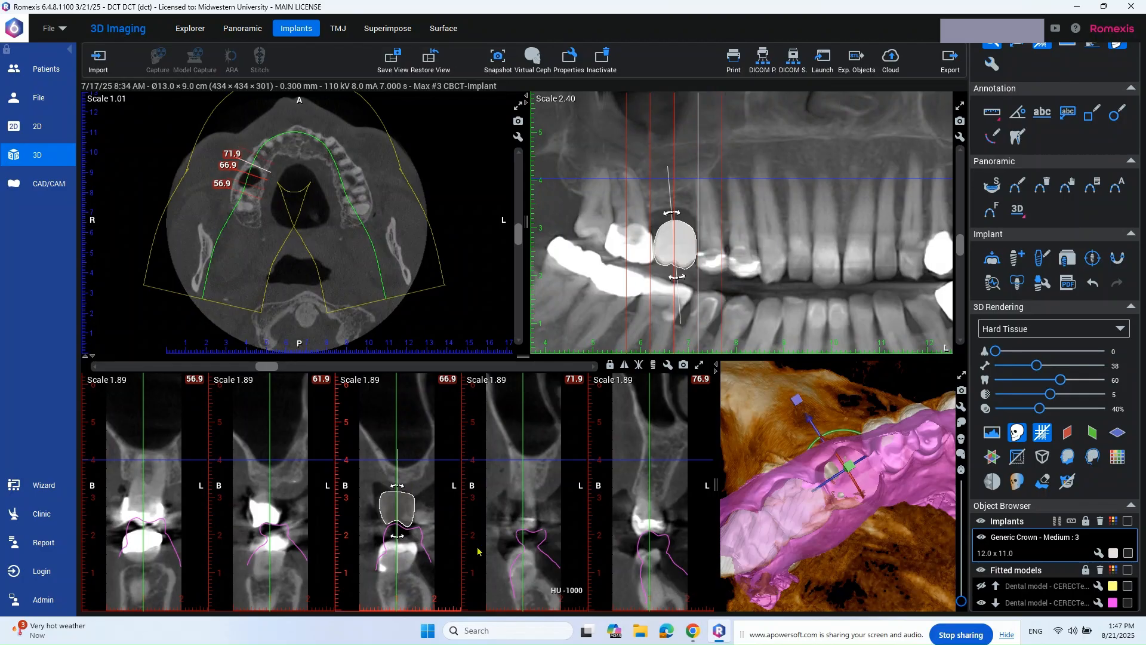
pyautogui.scroll(1, 525, 555)
pyautogui.scroll(10, 410, 553)
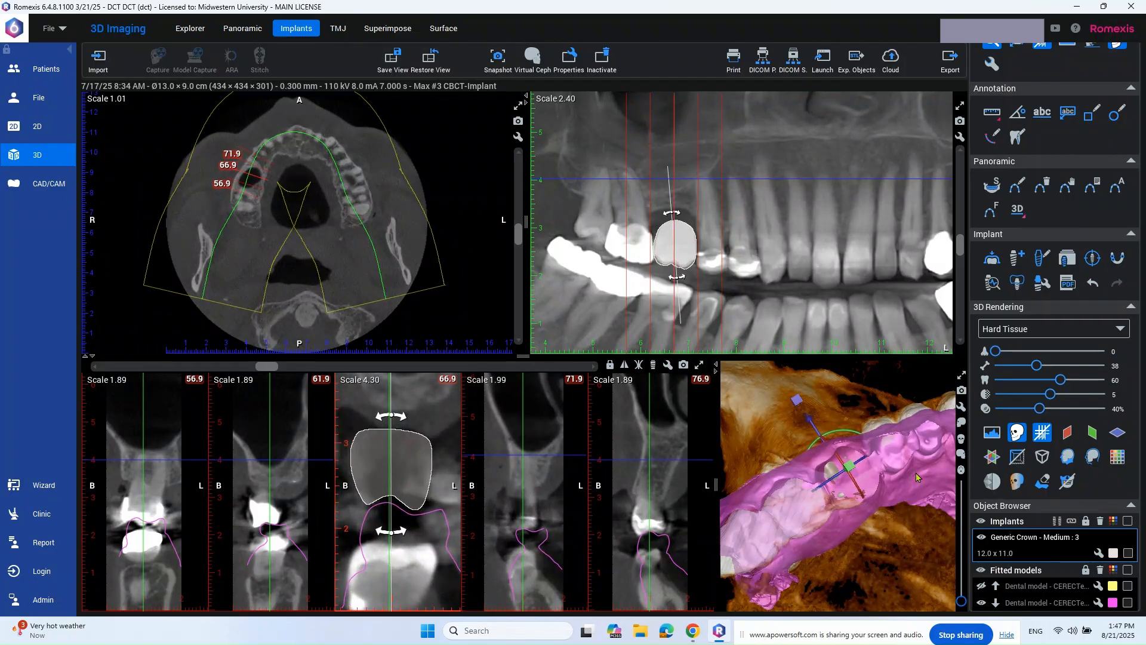
pyautogui.scroll(5, 839, 473)
pyautogui.scroll(-3, 840, 473)
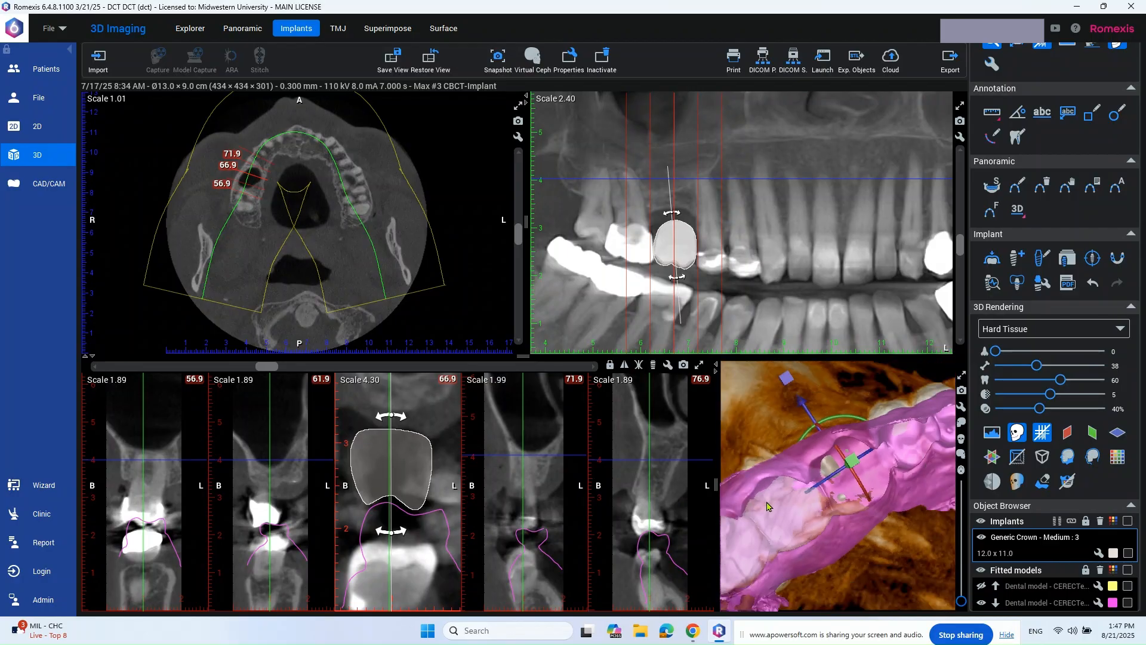
pyautogui.scroll(-2, 758, 517)
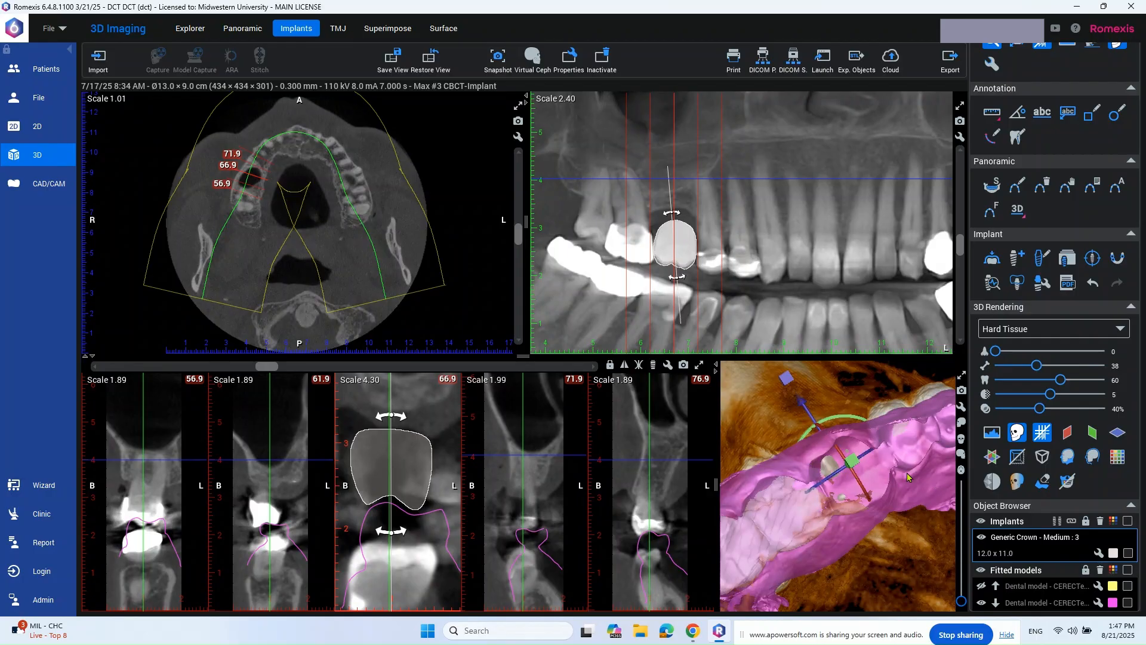
# Step: Hide the lower jaw model and refine the crown's fit between the neighbouring teeth on the panoramic view
pyautogui.click(982, 603)
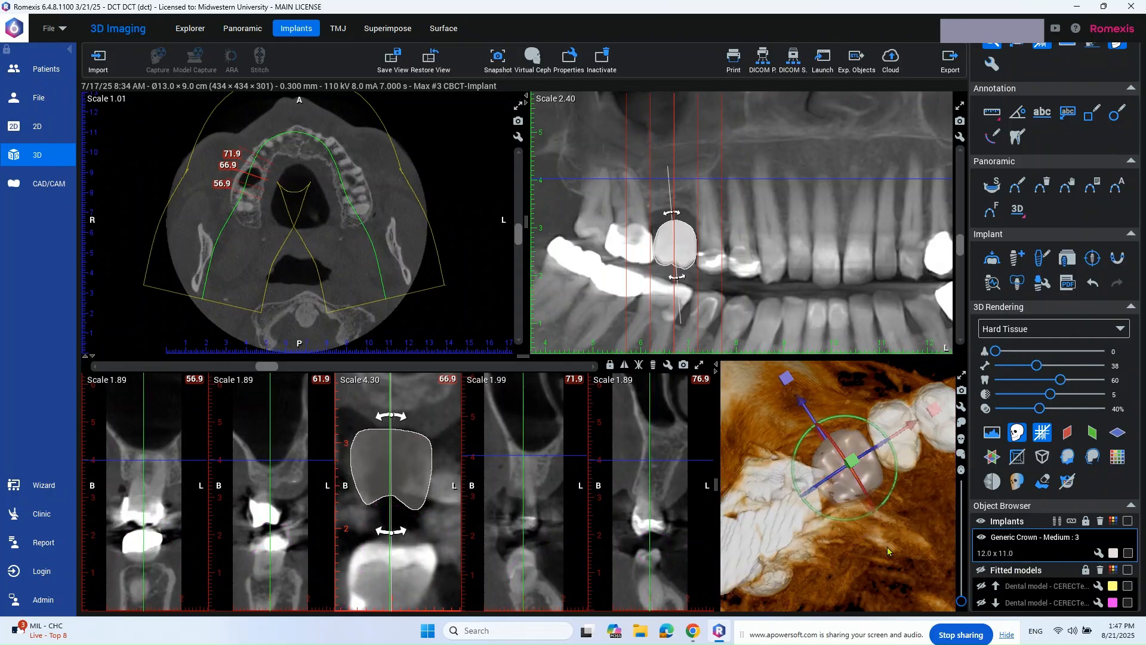
pyautogui.moveTo(887, 547); pyautogui.dragTo(921, 379)
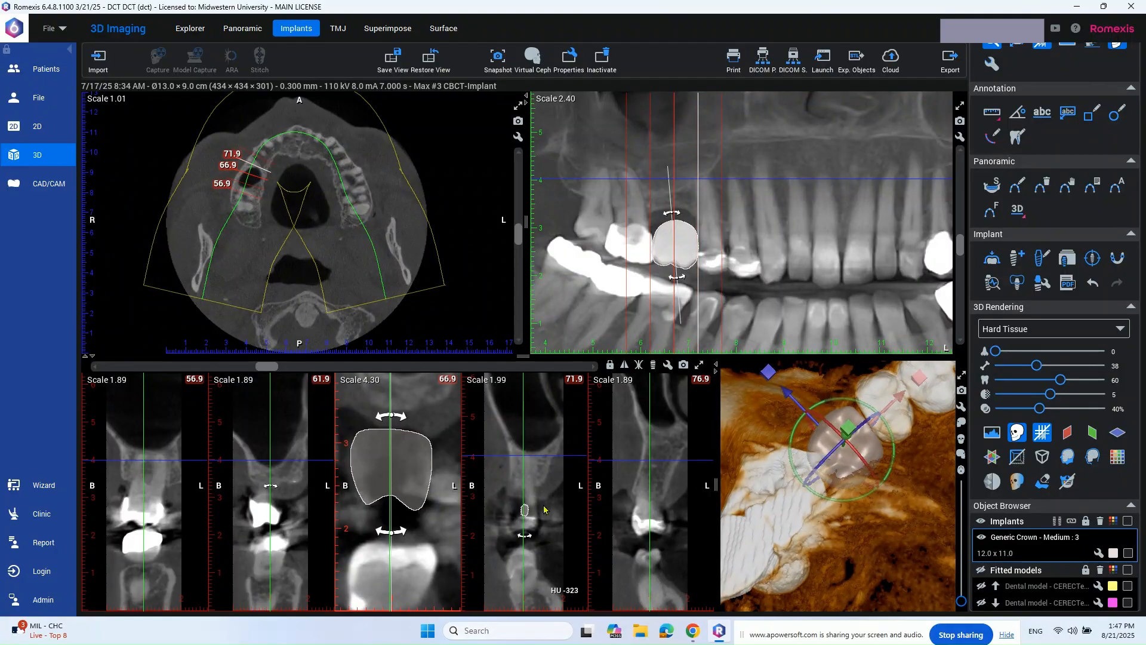
pyautogui.moveTo(671, 237); pyautogui.dragTo(675, 254)
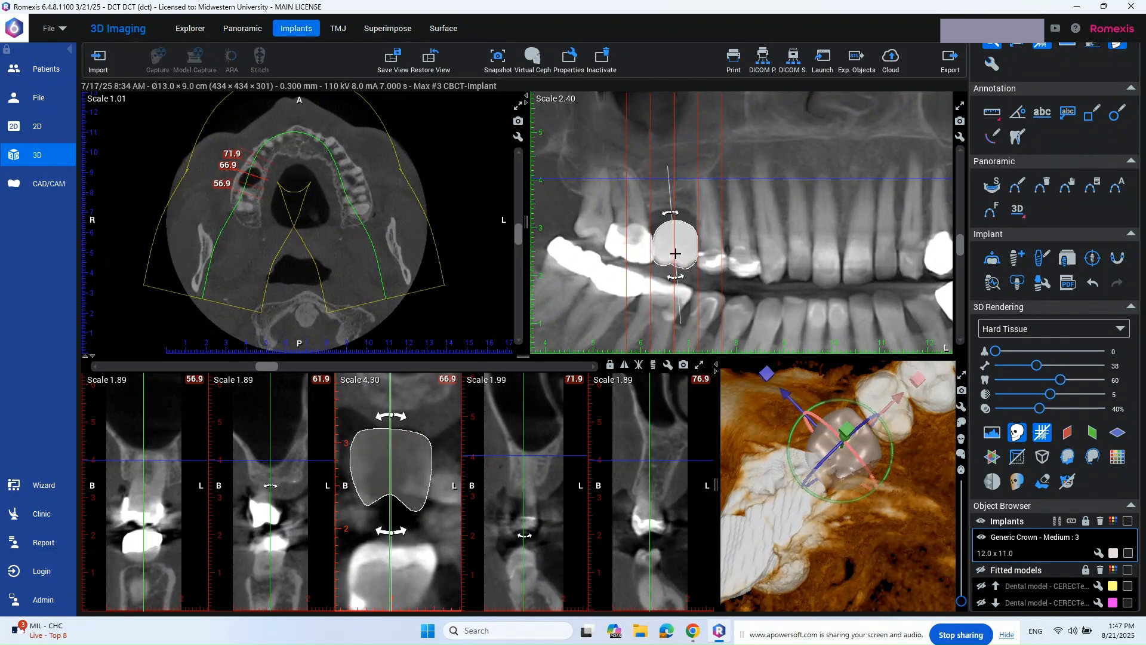
pyautogui.moveTo(835, 453); pyautogui.dragTo(836, 537)
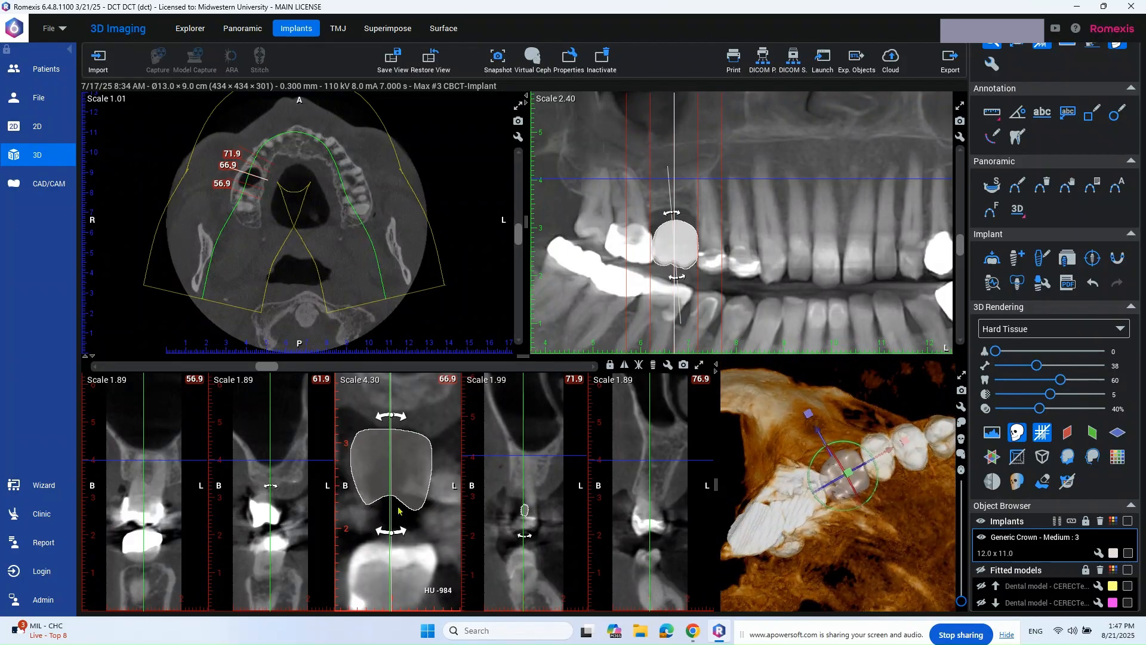
# Step: Show the lower jaw model again and narrow the crown slightly buccolingually against the opposing arch
pyautogui.click(980, 602)
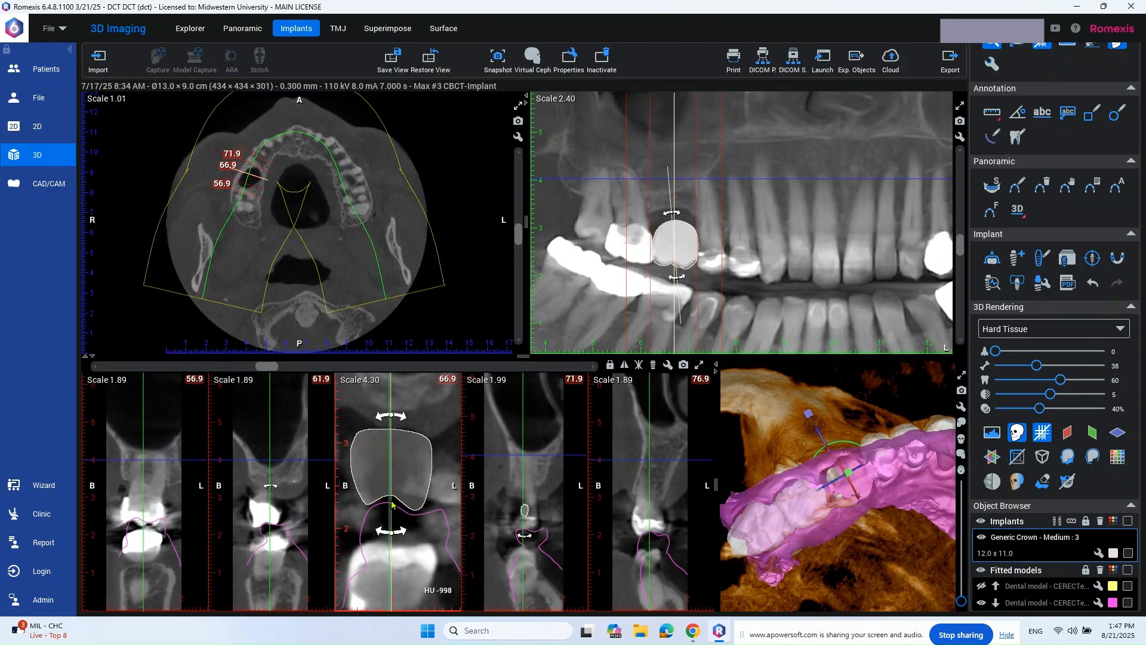
pyautogui.scroll(-4, 380, 449)
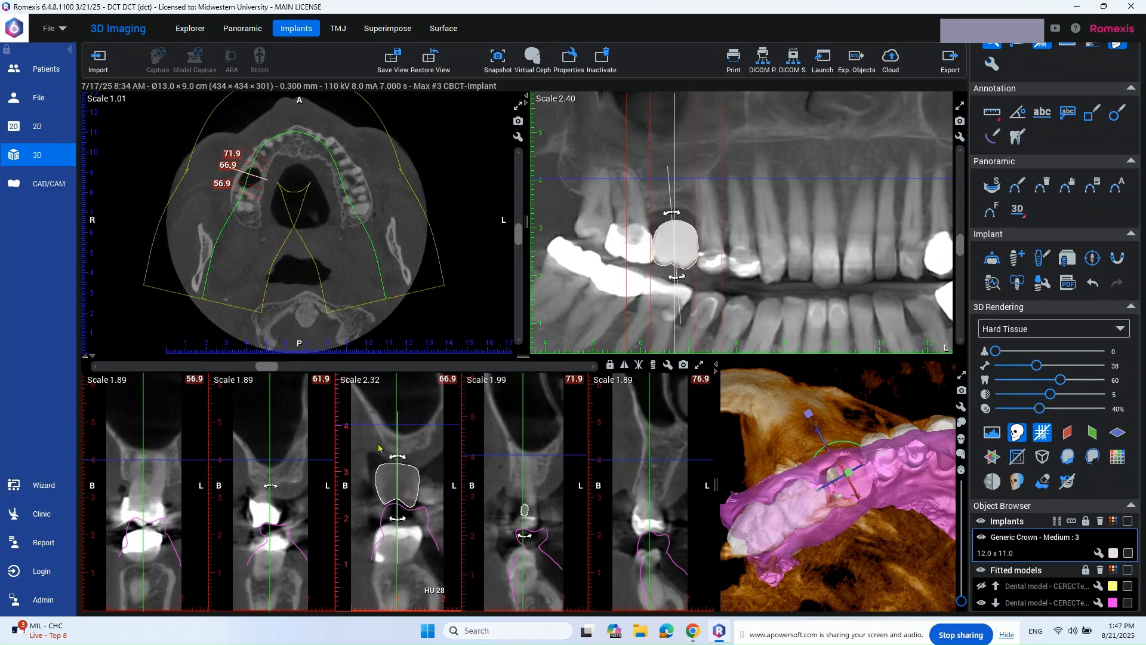
pyautogui.scroll(1, 380, 450)
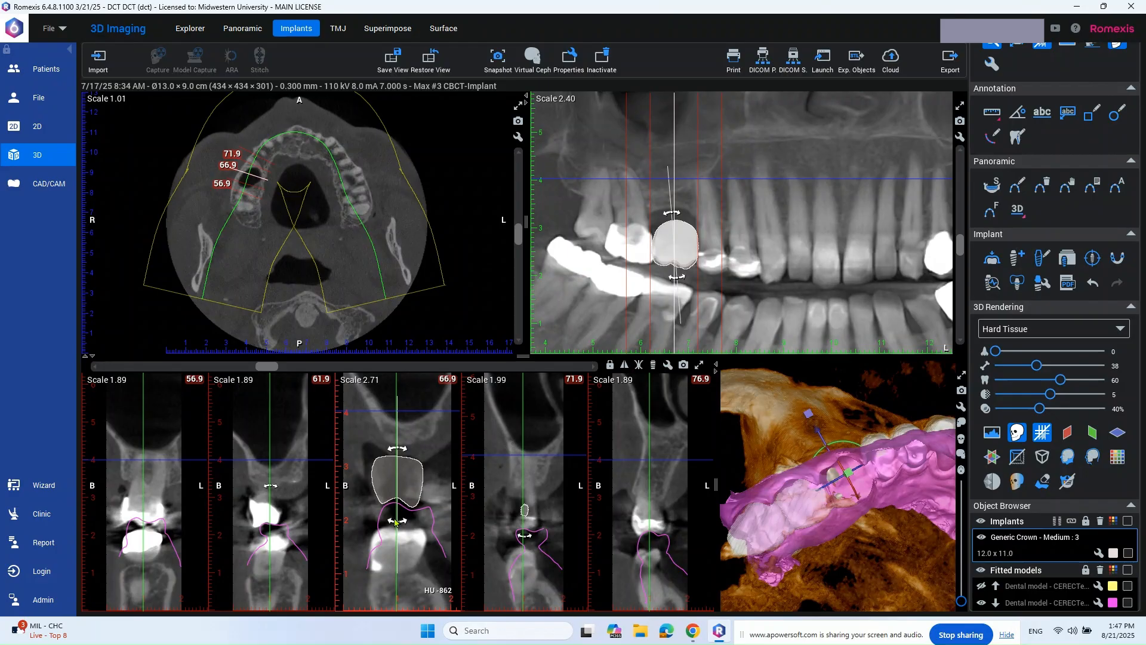
pyautogui.scroll(1, 394, 521)
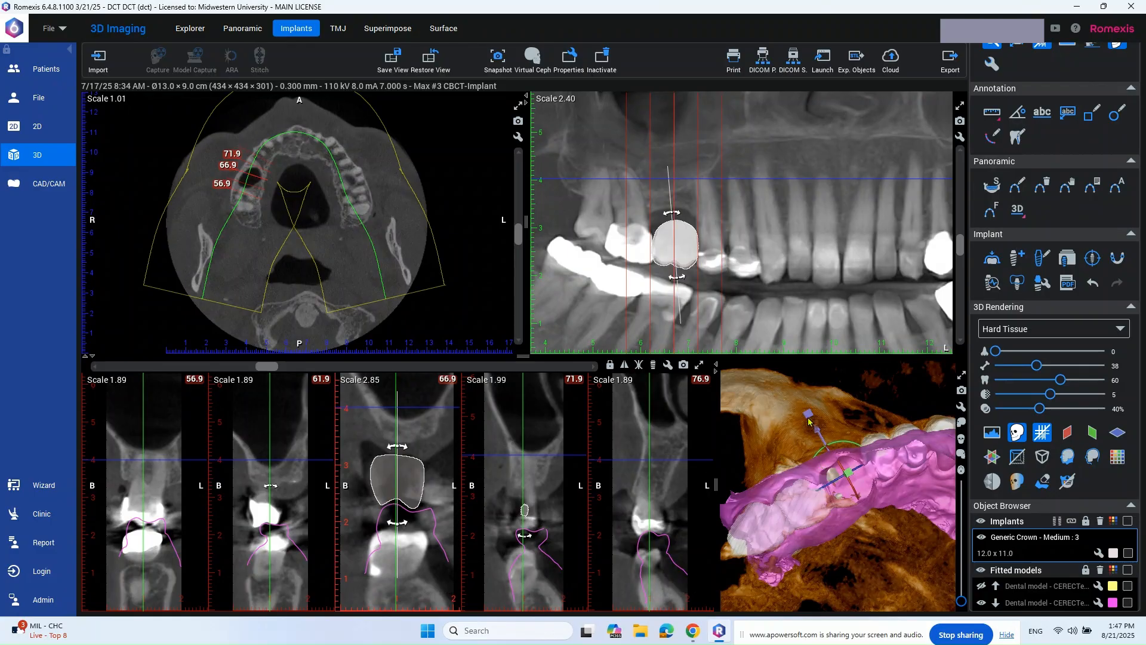
pyautogui.moveTo(809, 418); pyautogui.dragTo(810, 421)
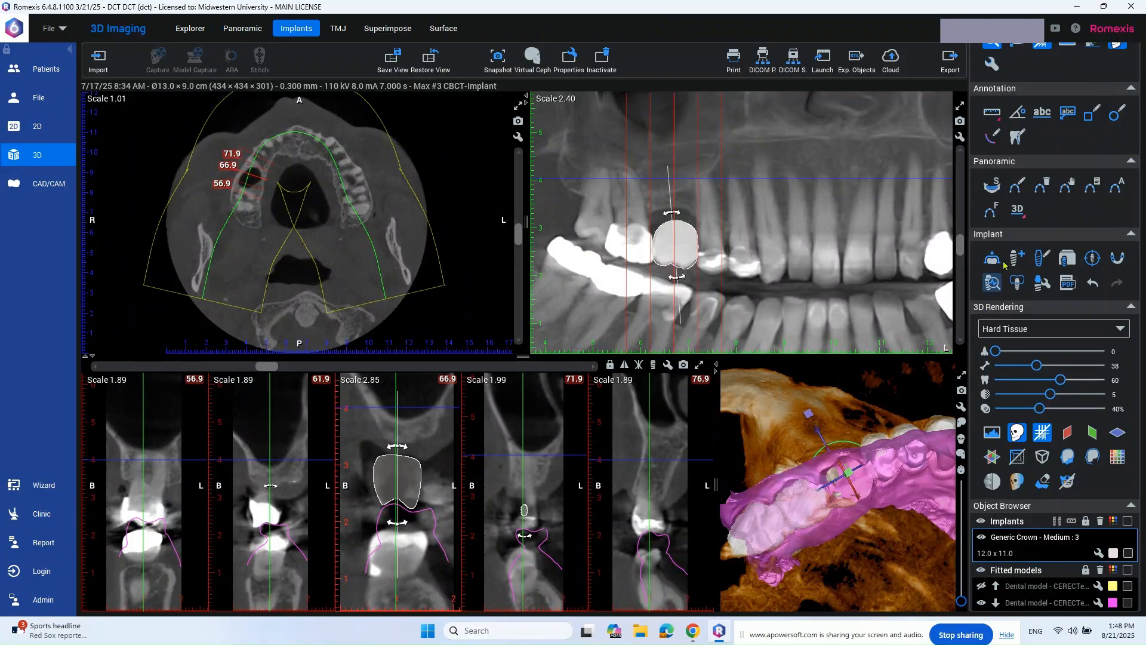
# Step: Add the DIO UF II Regular Fixture UFII 5008 implant, 5.0 × 8.5 mm, to the plan from the implant library
pyautogui.click(1068, 260)
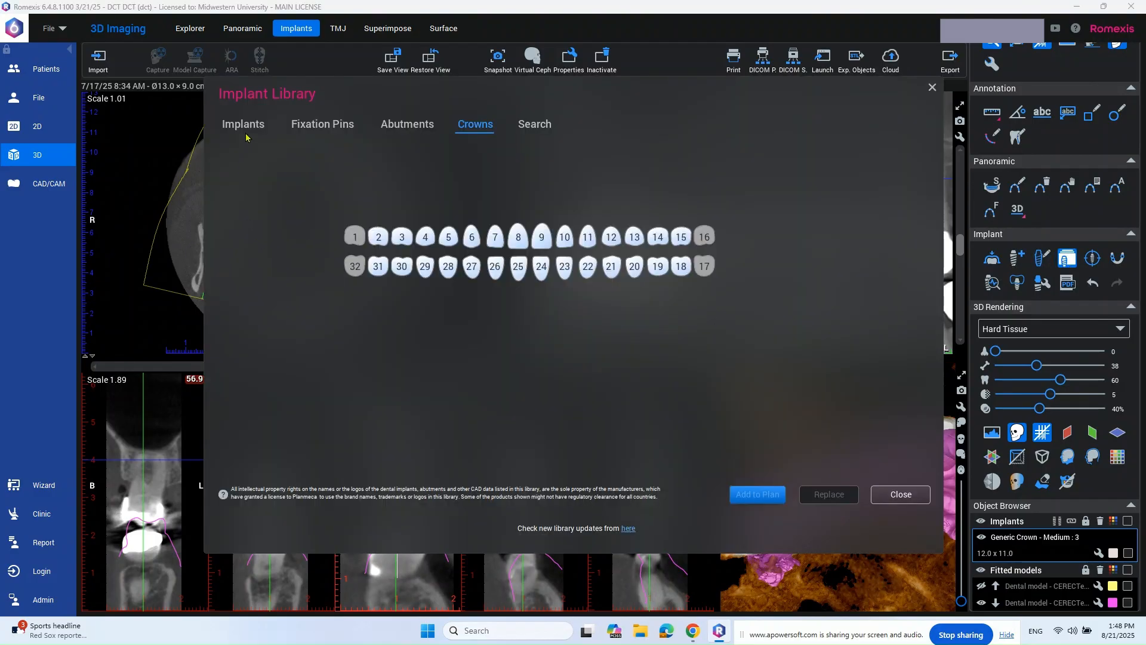
pyautogui.click(399, 123)
pyautogui.click(318, 125)
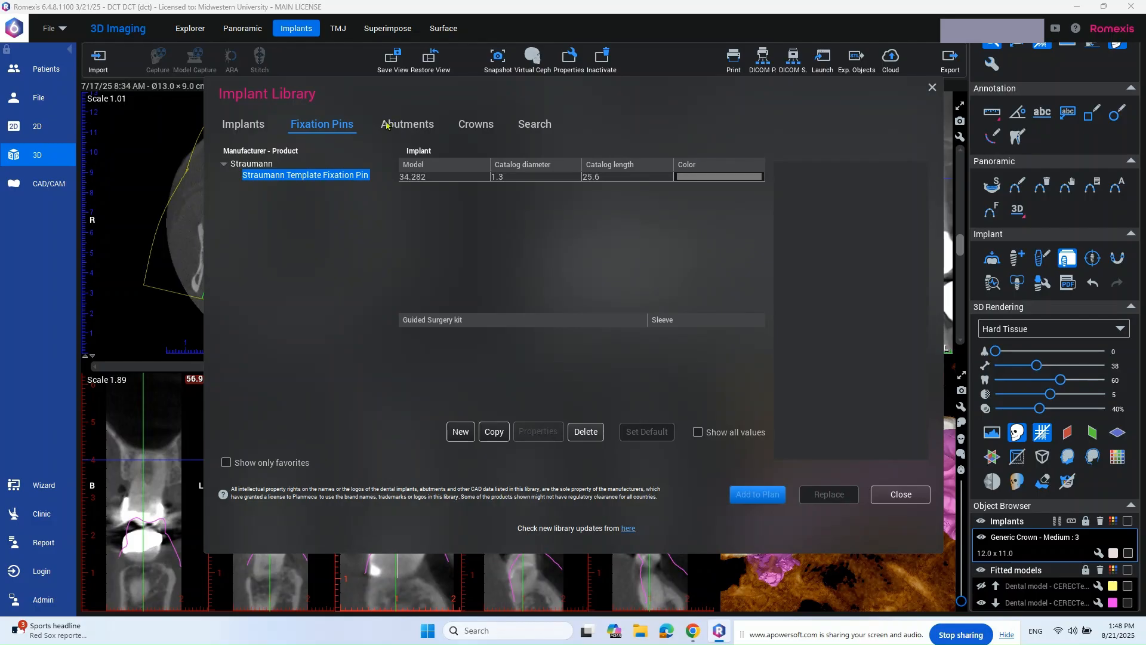
pyautogui.click(230, 128)
pyautogui.click(224, 189)
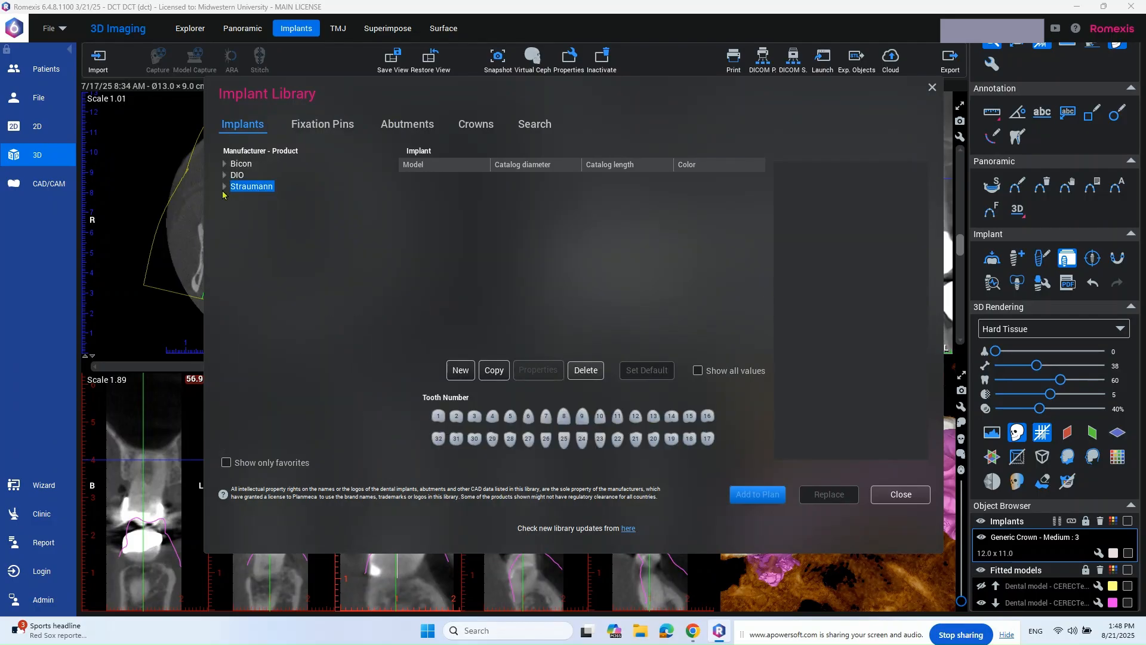
pyautogui.click(225, 175)
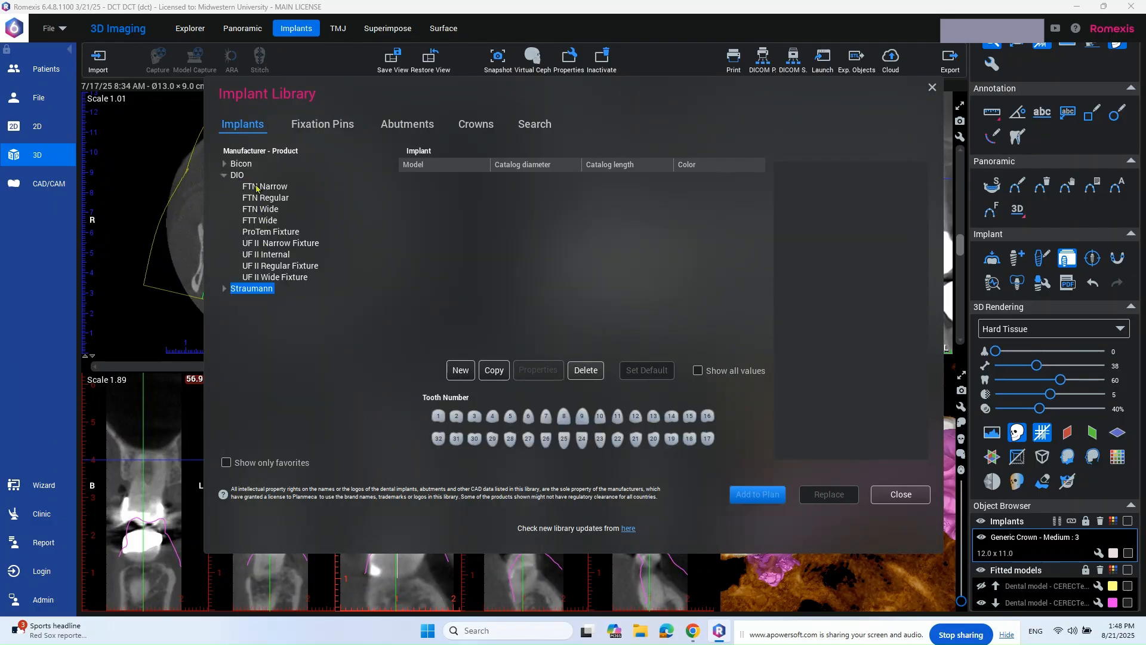
pyautogui.click(275, 266)
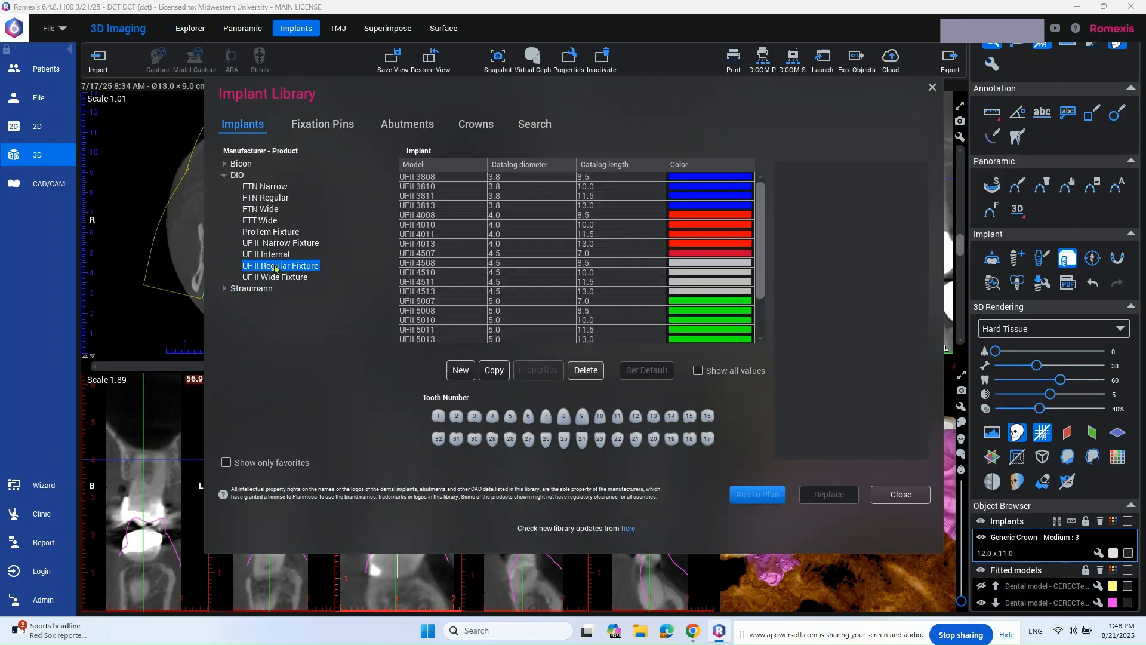
pyautogui.click(524, 311)
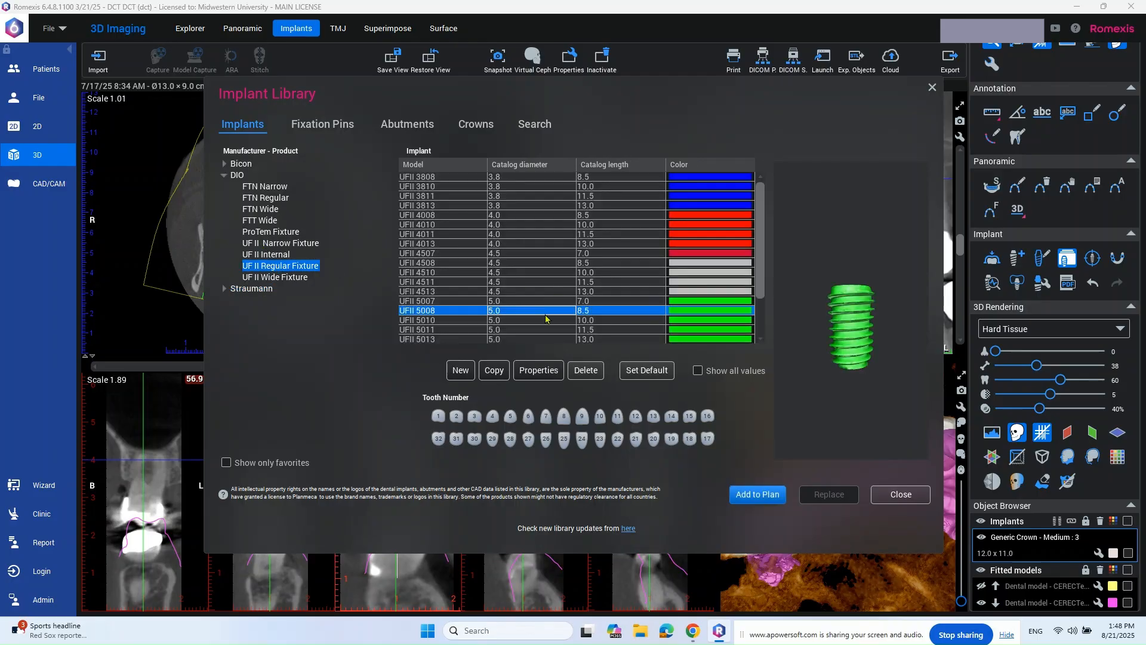
pyautogui.click(775, 499)
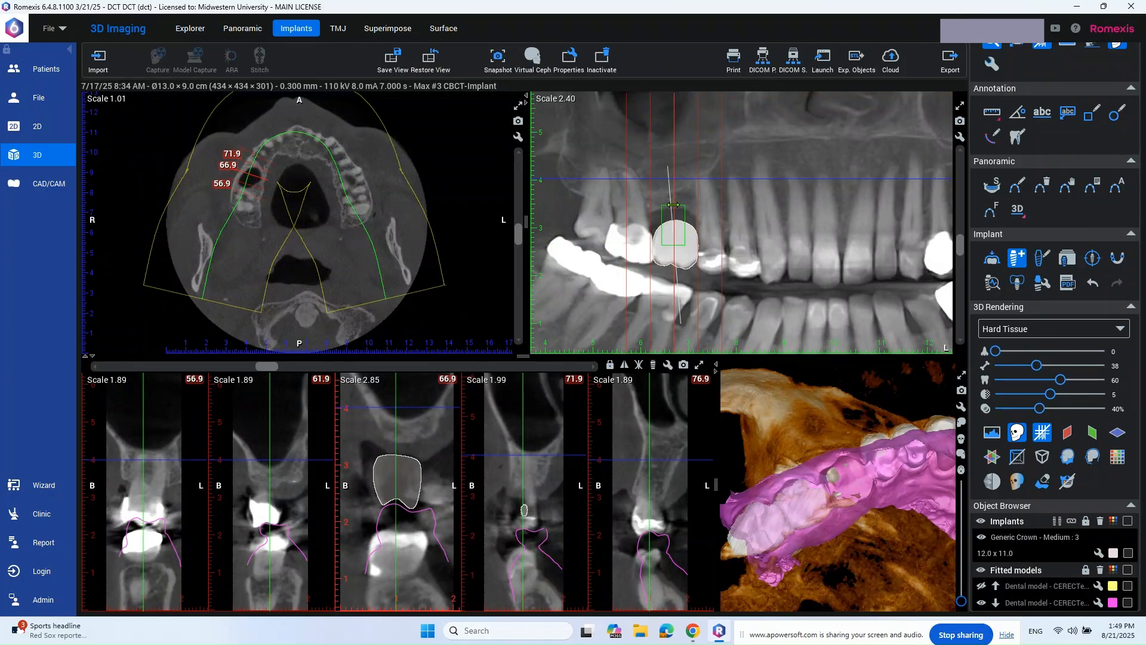
# Step: Place the implant over the tooth 3 crown on the panoramic view and move it up into the bone above the crown
pyautogui.click(674, 206)
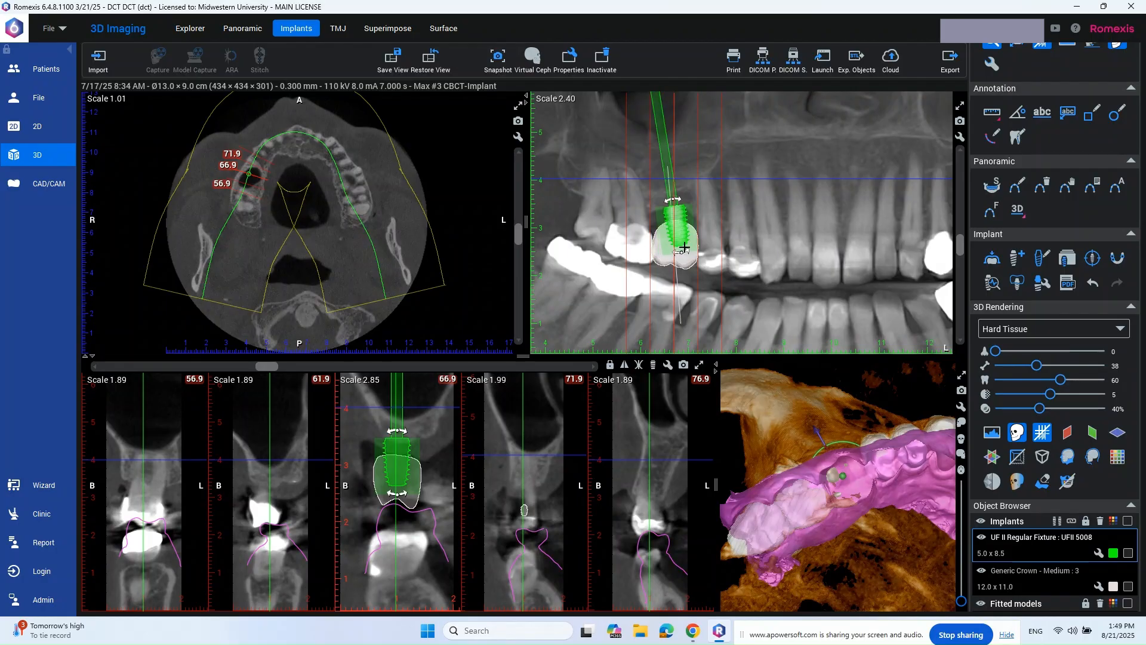
pyautogui.moveTo(684, 247); pyautogui.dragTo(672, 184)
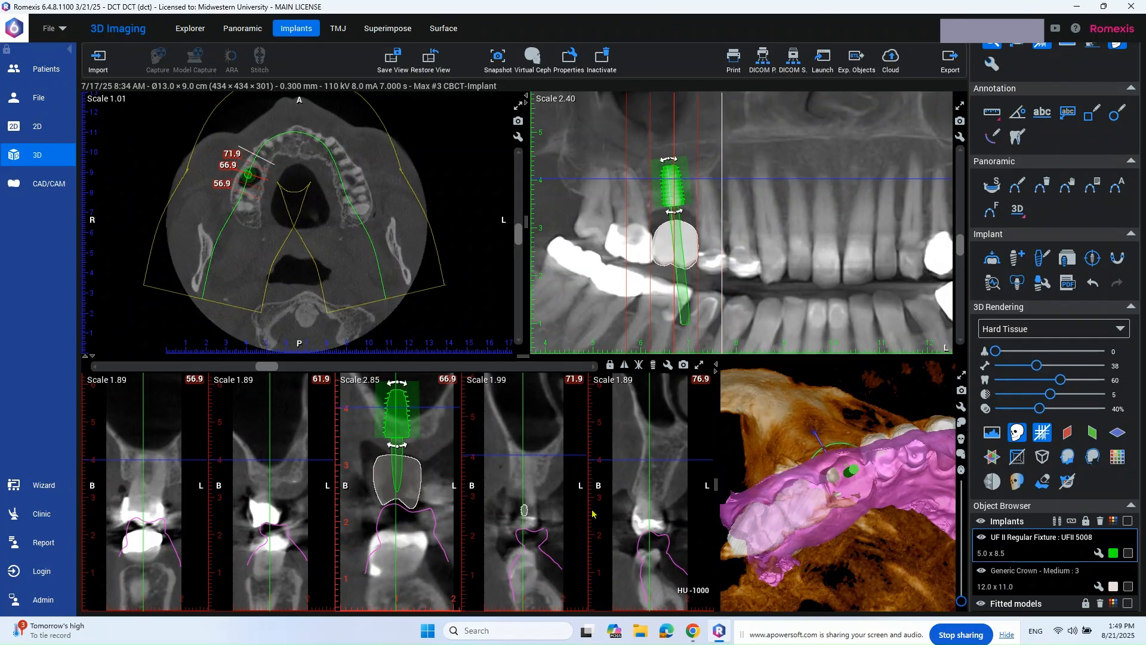
pyautogui.scroll(2, 375, 423)
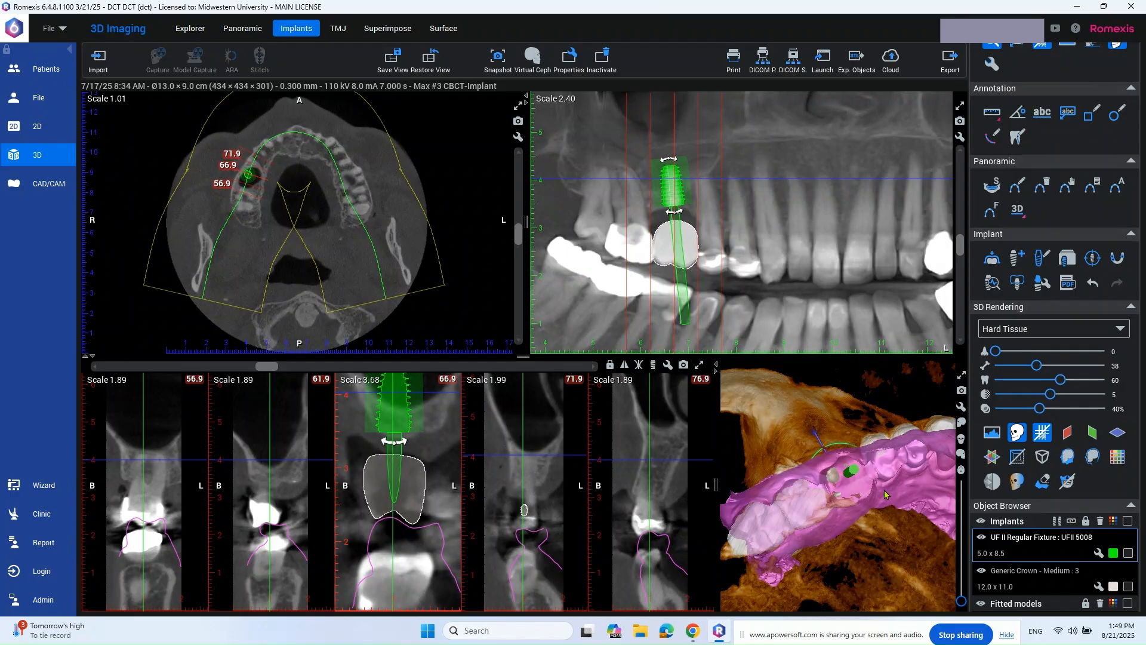
# Step: Hide the lower jaw model and check the implant against the crown and bone on the panoramic and cross-sectional views
pyautogui.scroll(-1, 990, 570)
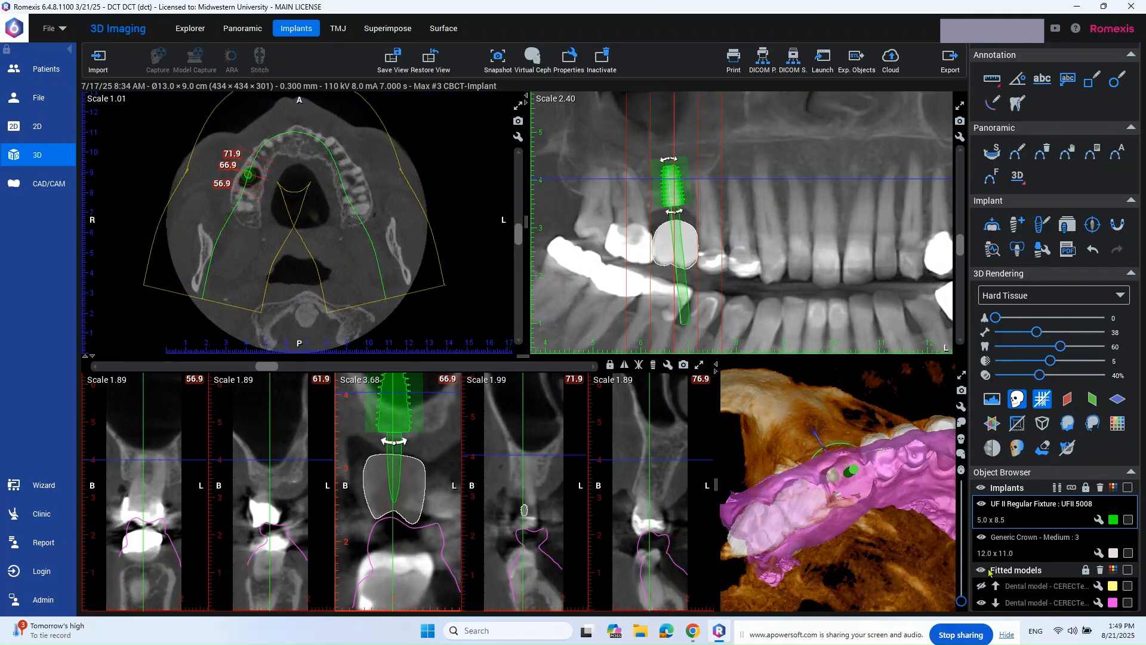
pyautogui.click(981, 603)
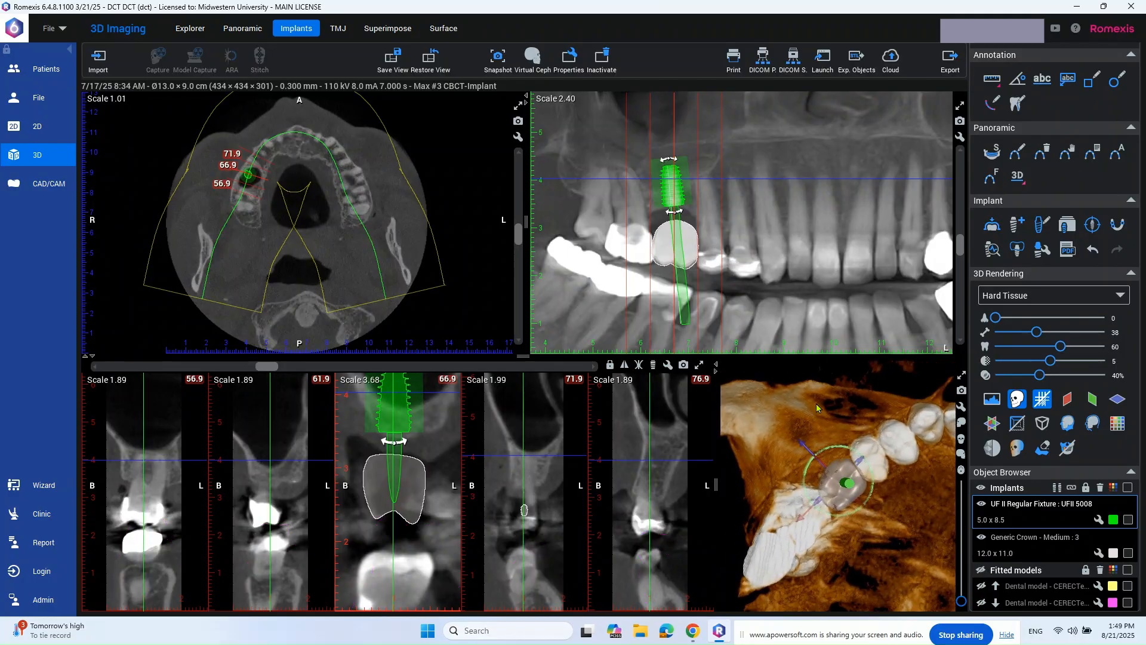
pyautogui.scroll(3, 685, 179)
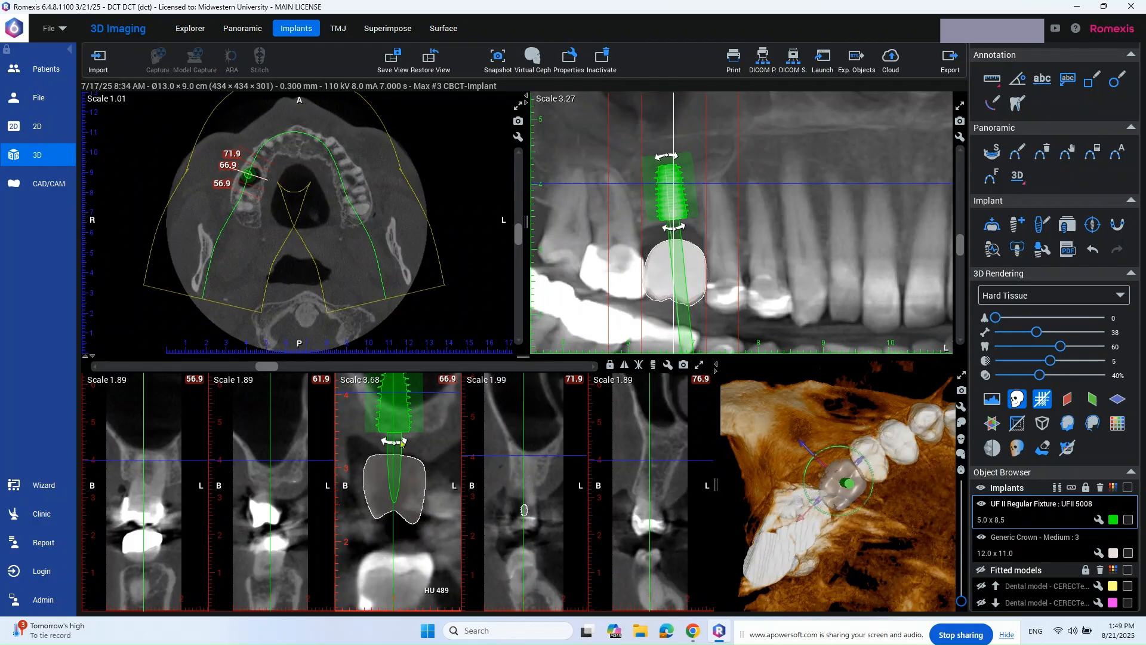
pyautogui.scroll(-2, 400, 457)
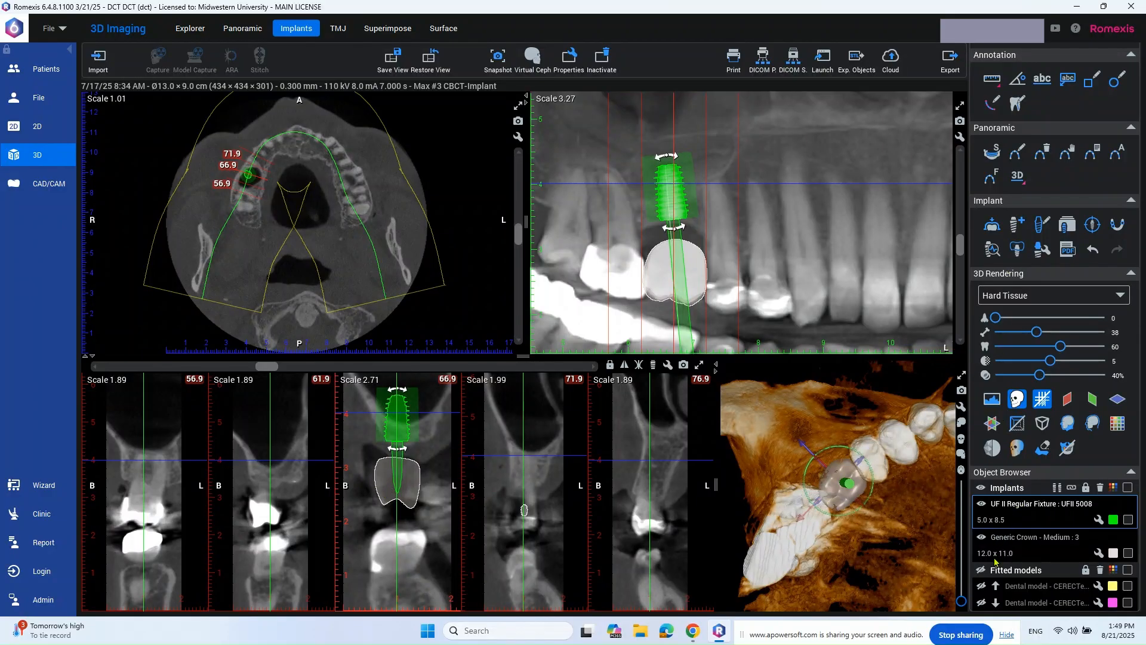
# Step: Show the lower jaw model again and nudge the implant slightly buccally in the 66.9 cross-section
pyautogui.click(981, 603)
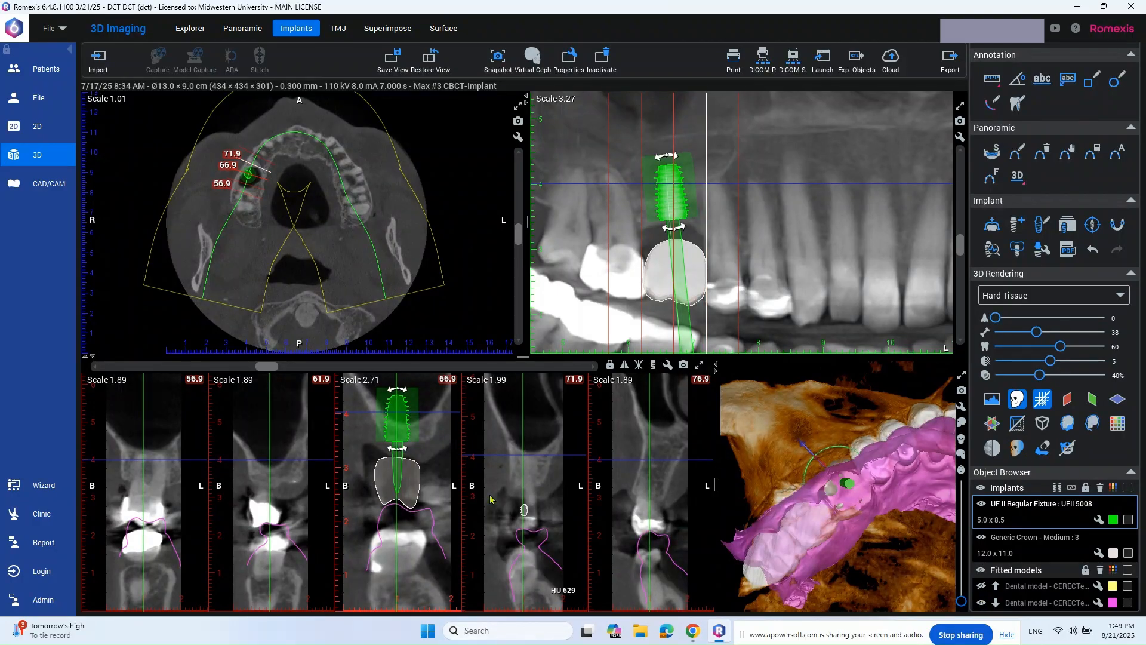
pyautogui.scroll(3, 319, 526)
pyautogui.scroll(4, 402, 526)
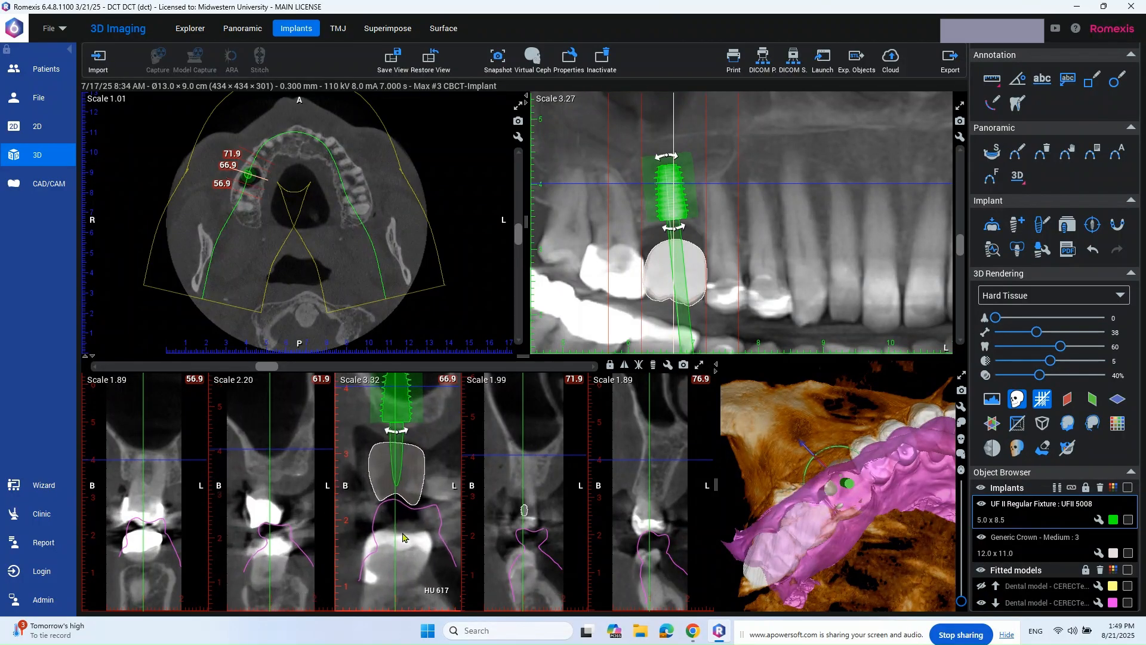
pyautogui.scroll(1, 402, 537)
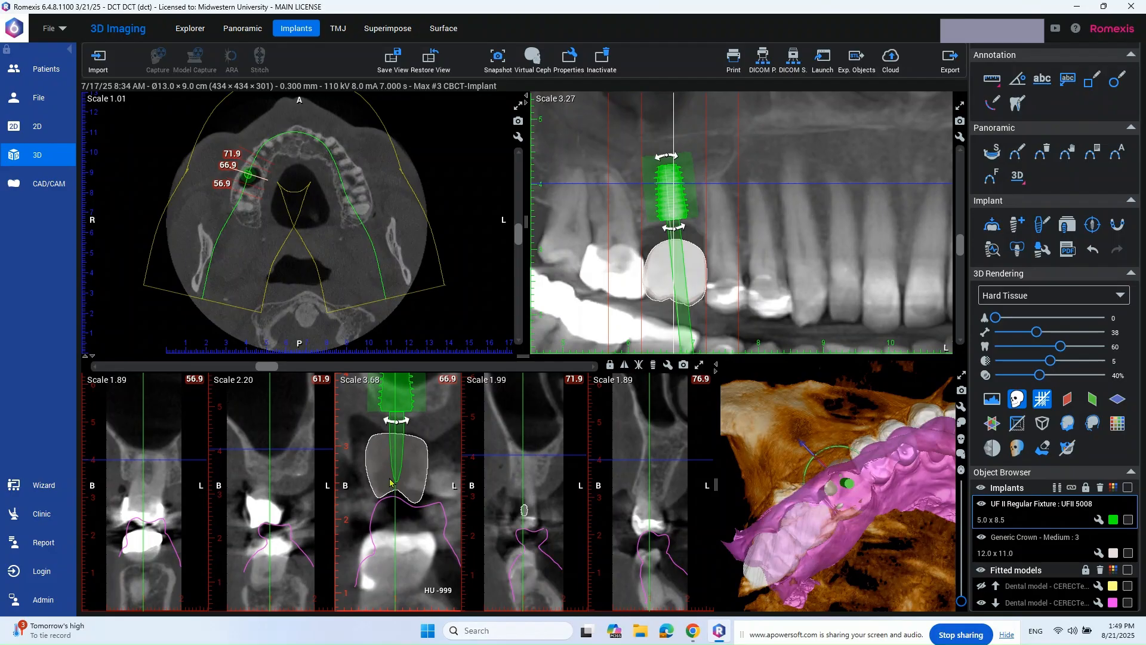
pyautogui.scroll(-3, 391, 485)
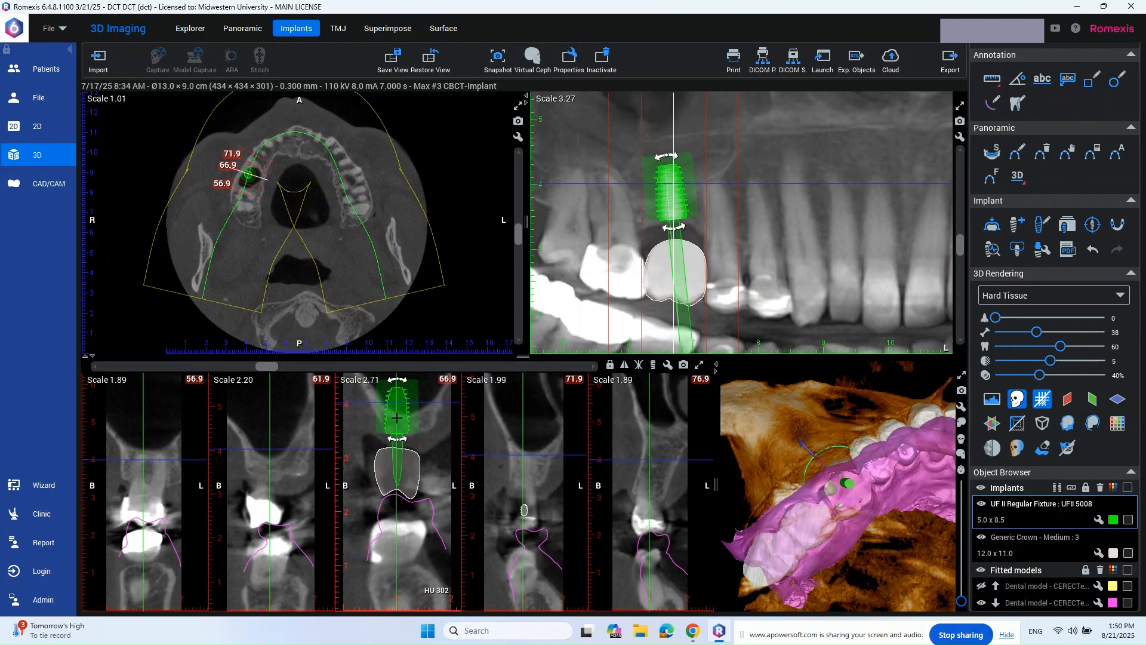
pyautogui.moveTo(395, 416); pyautogui.dragTo(396, 416)
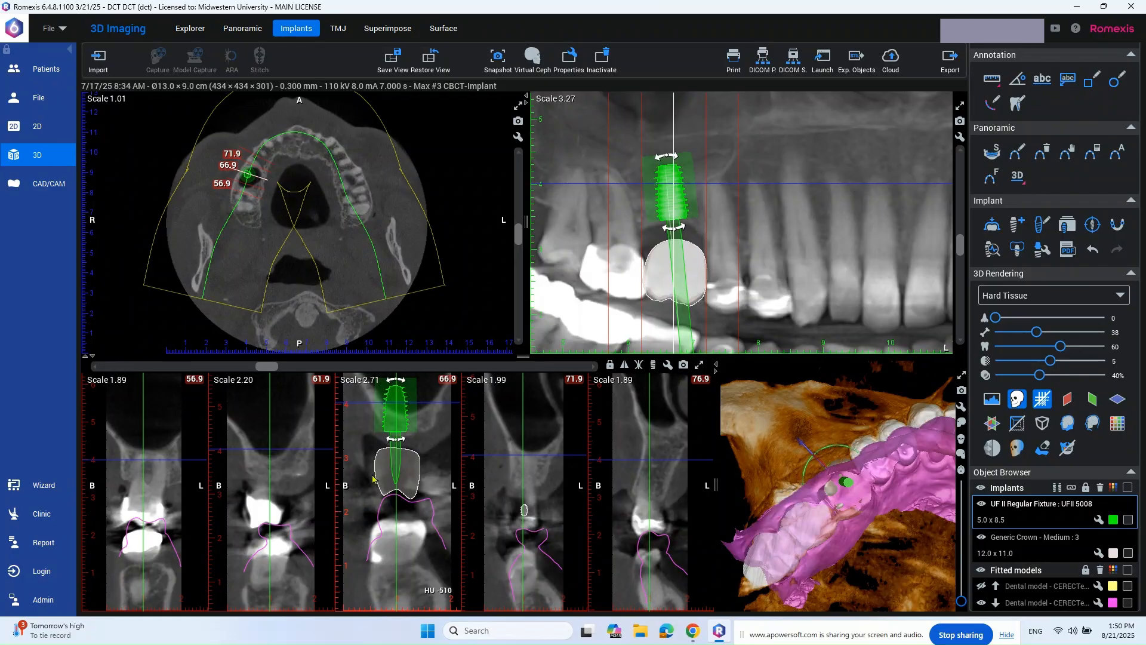
# Step: Add a UFII 4508 implant, 4.5 × 8.5 mm, from the library and place it on the panoramic view among the anterior teeth
pyautogui.doubleClick(392, 417)
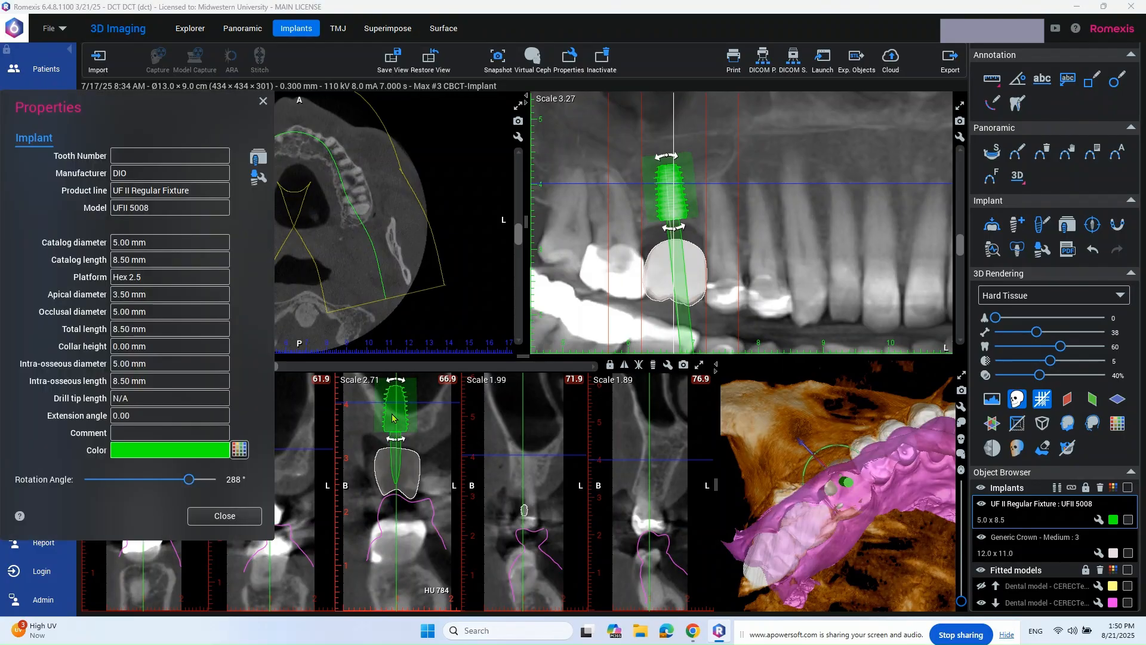
pyautogui.click(258, 156)
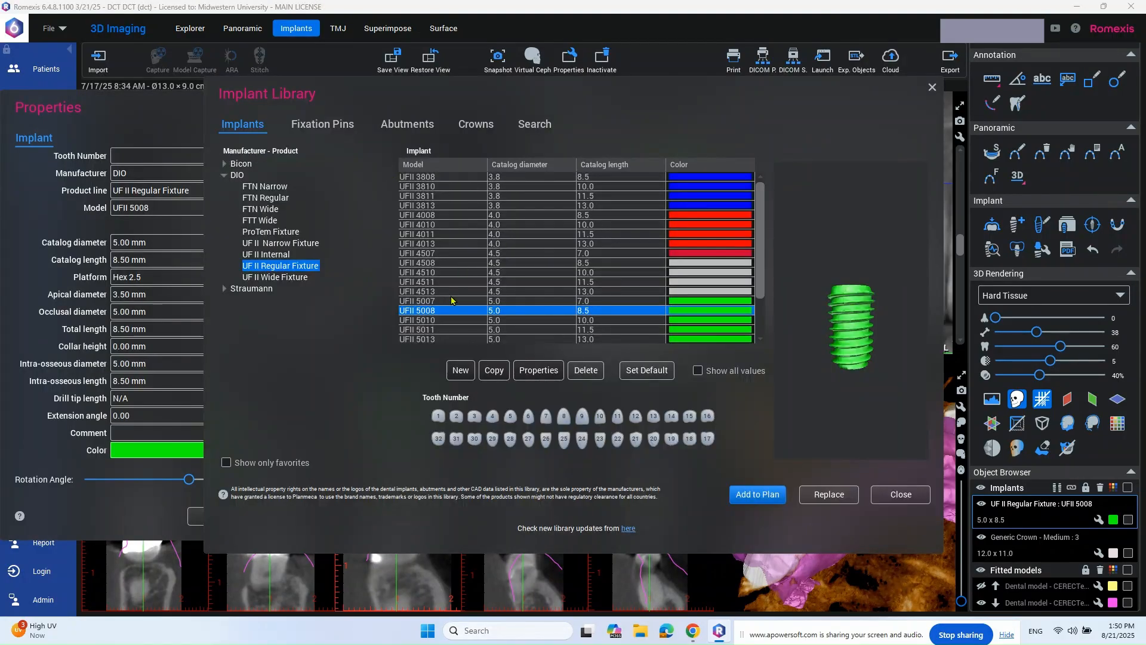
pyautogui.click(505, 263)
pyautogui.click(757, 494)
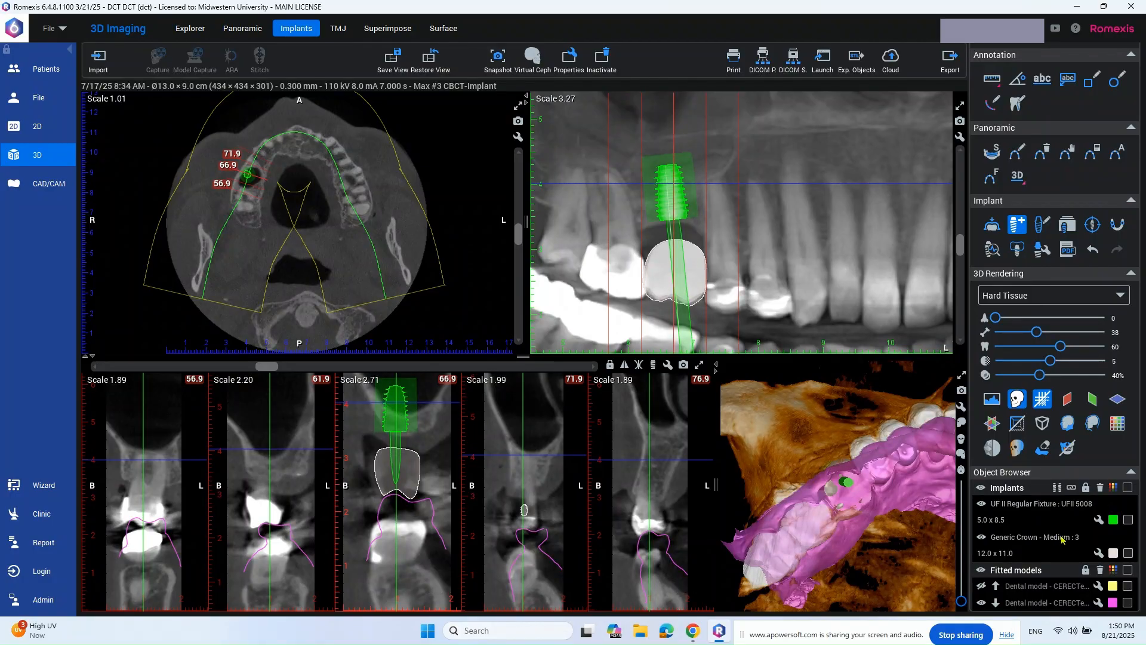
pyautogui.click(852, 254)
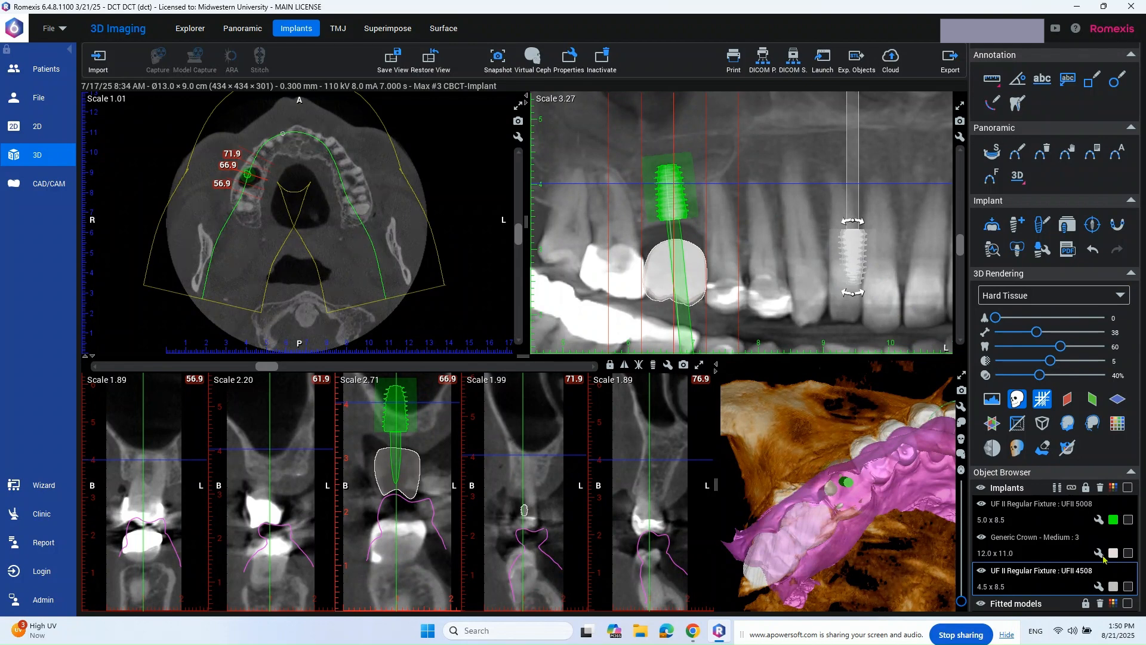
# Step: Delete the extra UFII 4508 implant from the plan
pyautogui.click(1128, 586)
pyautogui.scroll(-1, 1106, 495)
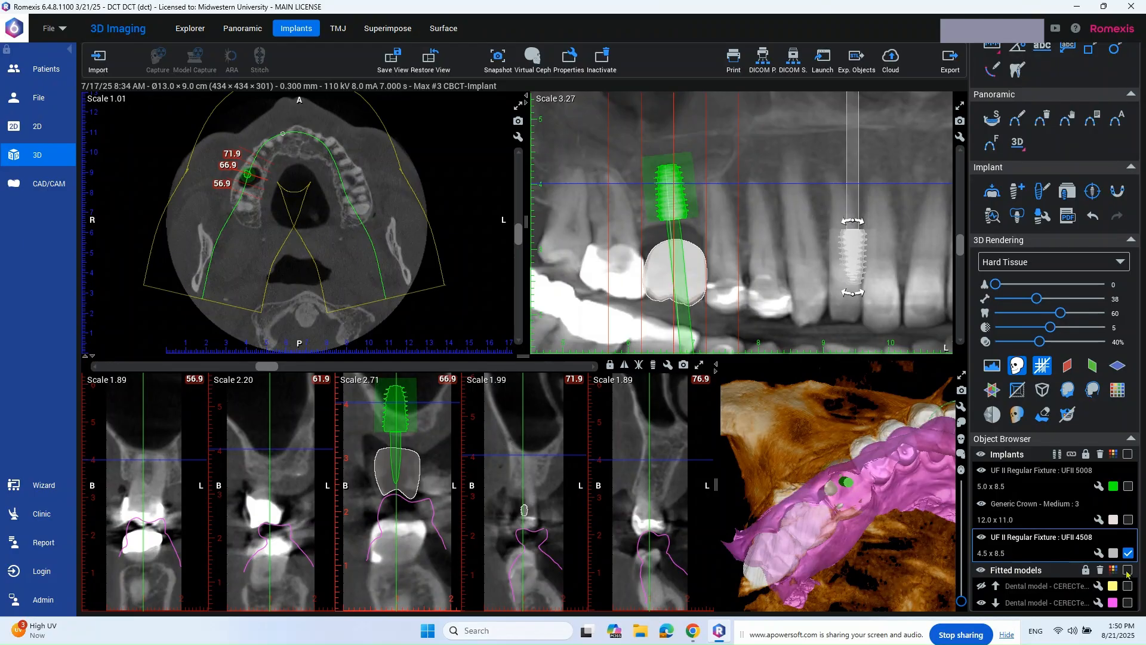
pyautogui.click(1101, 455)
pyautogui.click(591, 353)
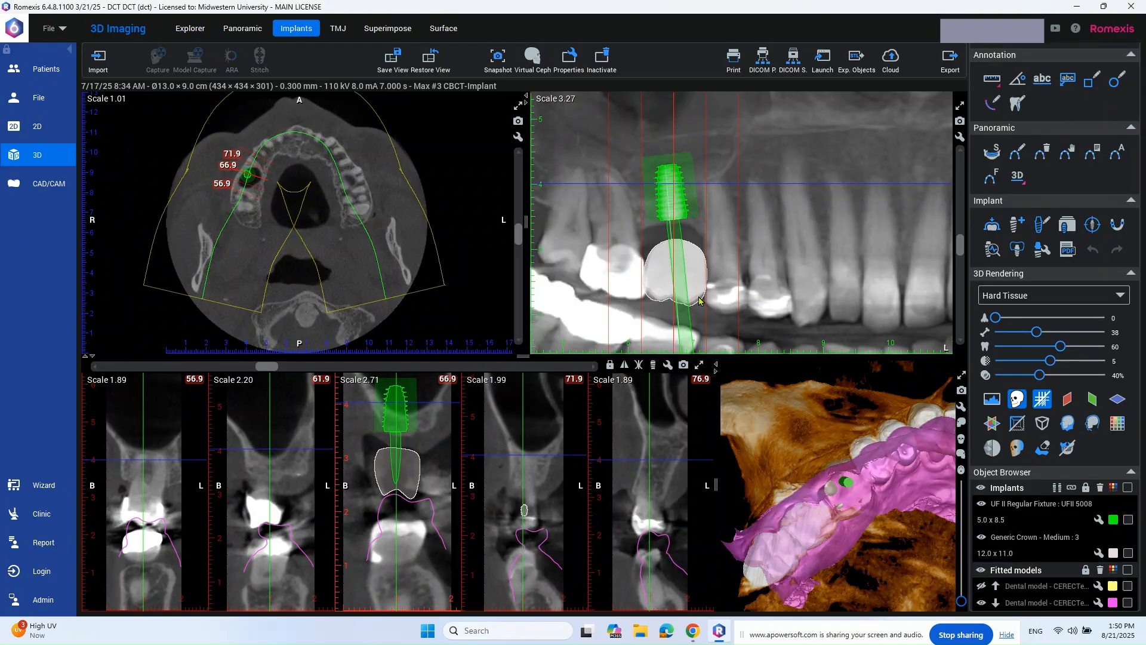
# Step: Replace the tooth 3 implant with the narrower UFII 4508, 4.5 × 8.5 mm, and close its properties
pyautogui.doubleClick(681, 198)
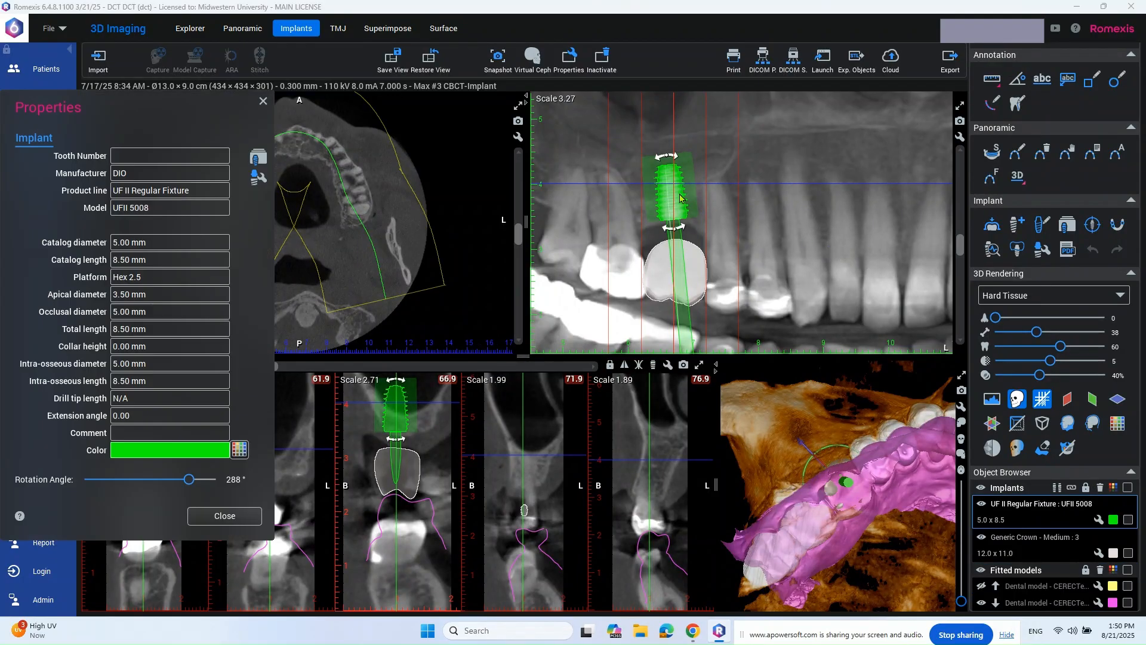
pyautogui.click(258, 158)
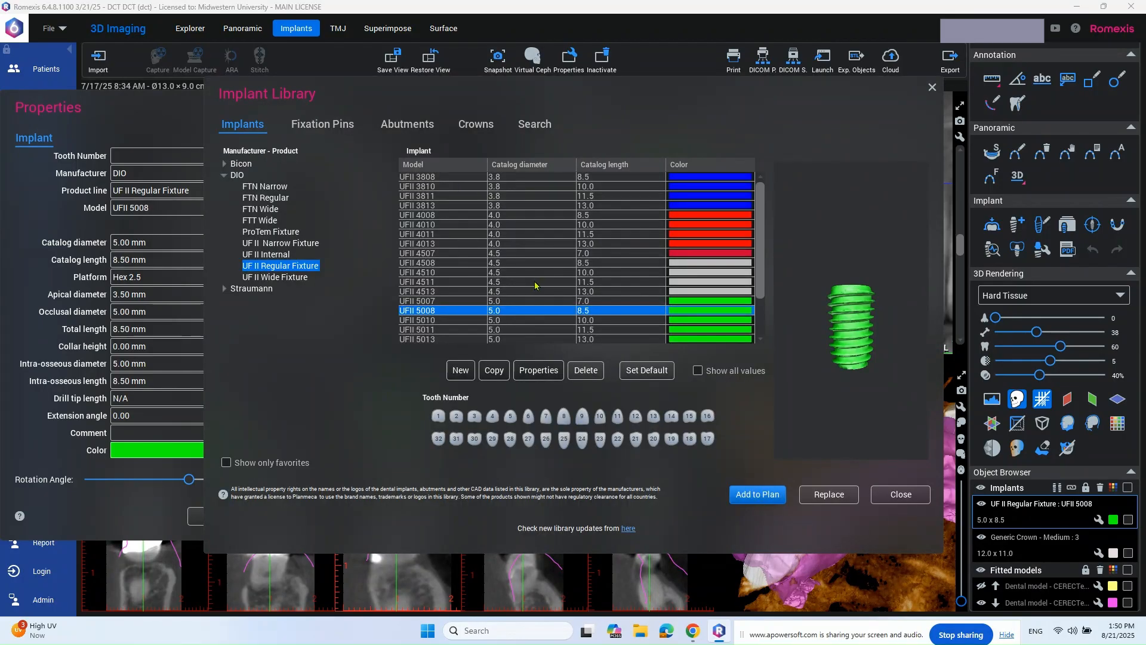
pyautogui.click(531, 263)
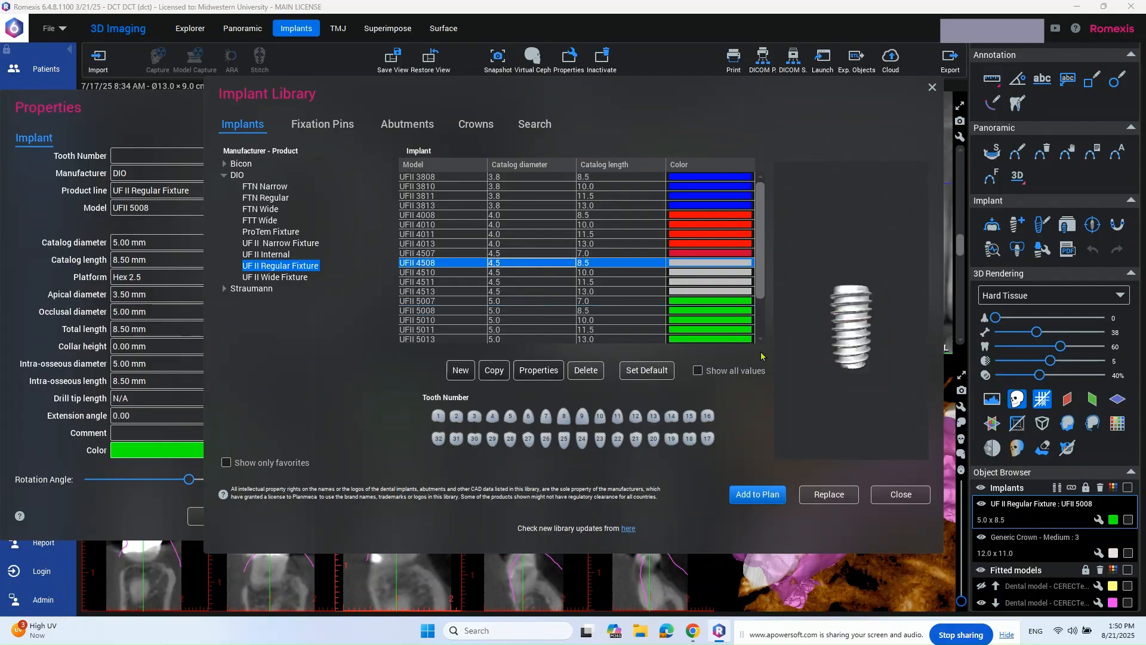
pyautogui.click(828, 495)
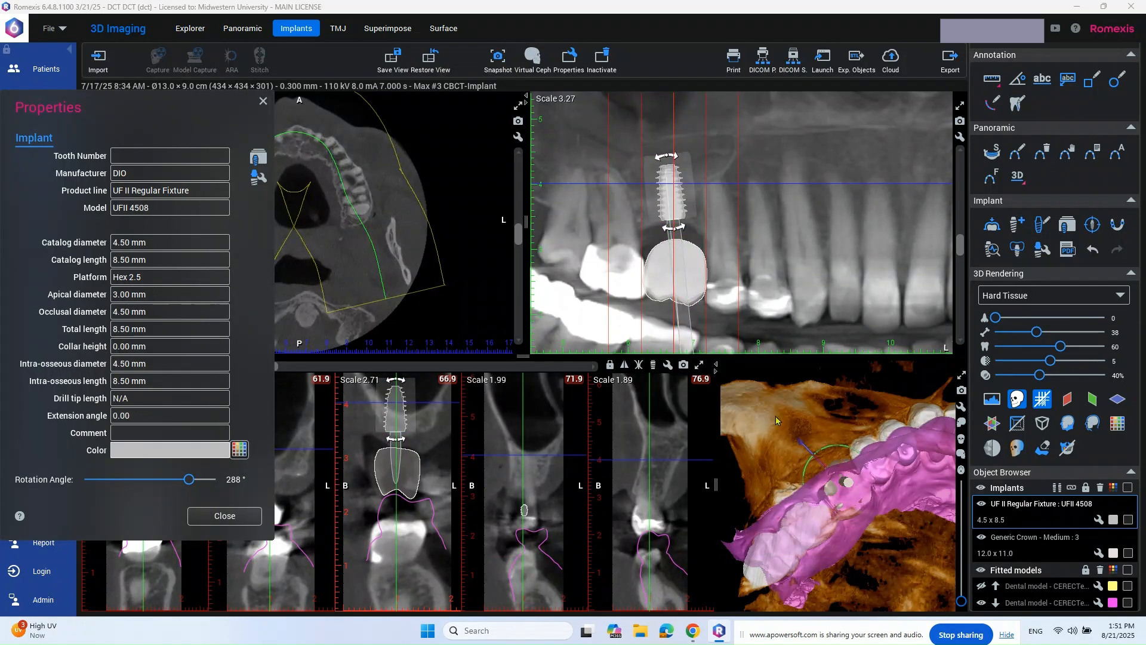
pyautogui.scroll(1, 397, 463)
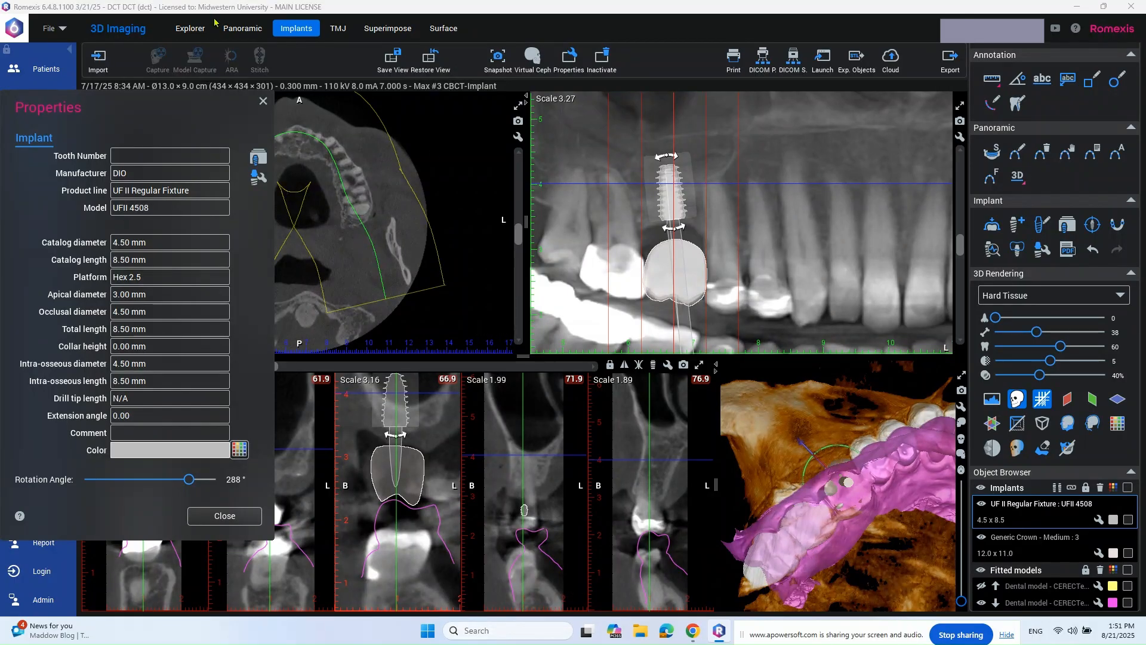
pyautogui.click(263, 101)
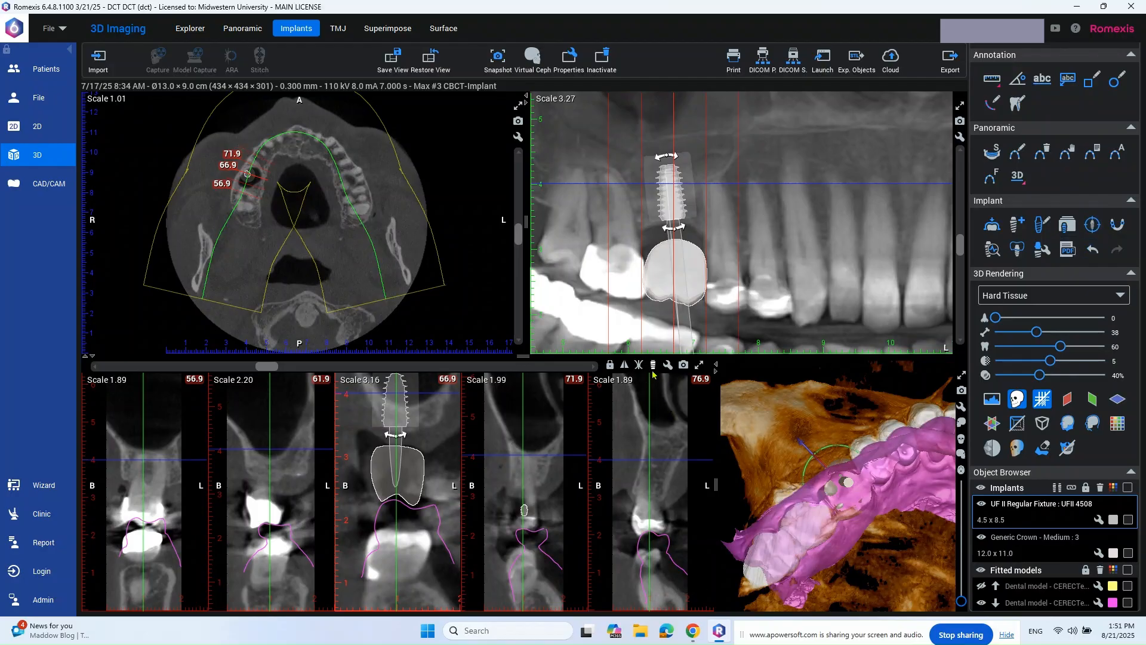
# Step: Examine the bone around the implant in the implant-aligned slices at different axial levels, and return to the standard views
pyautogui.click(1092, 224)
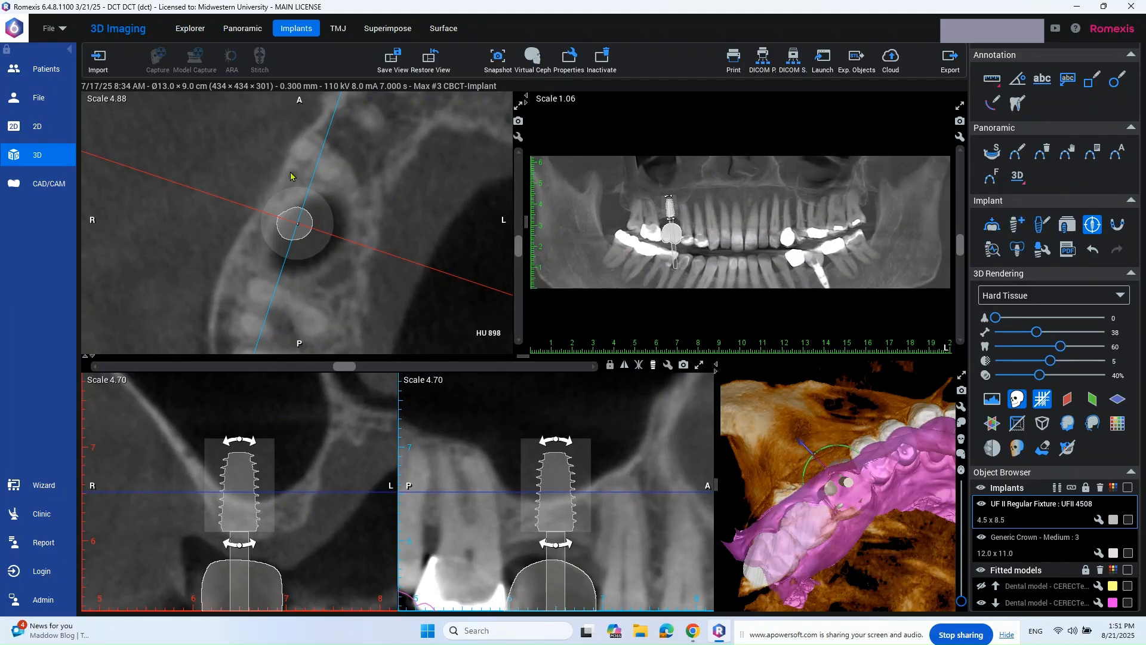
pyautogui.scroll(2, 256, 192)
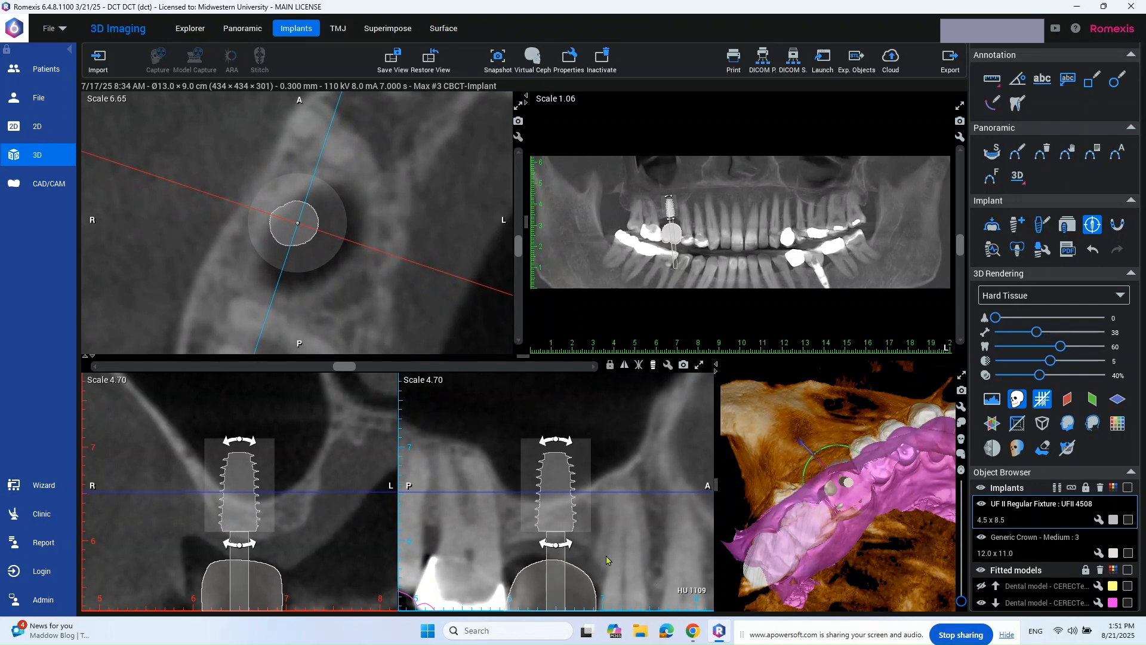
pyautogui.scroll(-1, 603, 558)
pyautogui.scroll(-1, 603, 558)
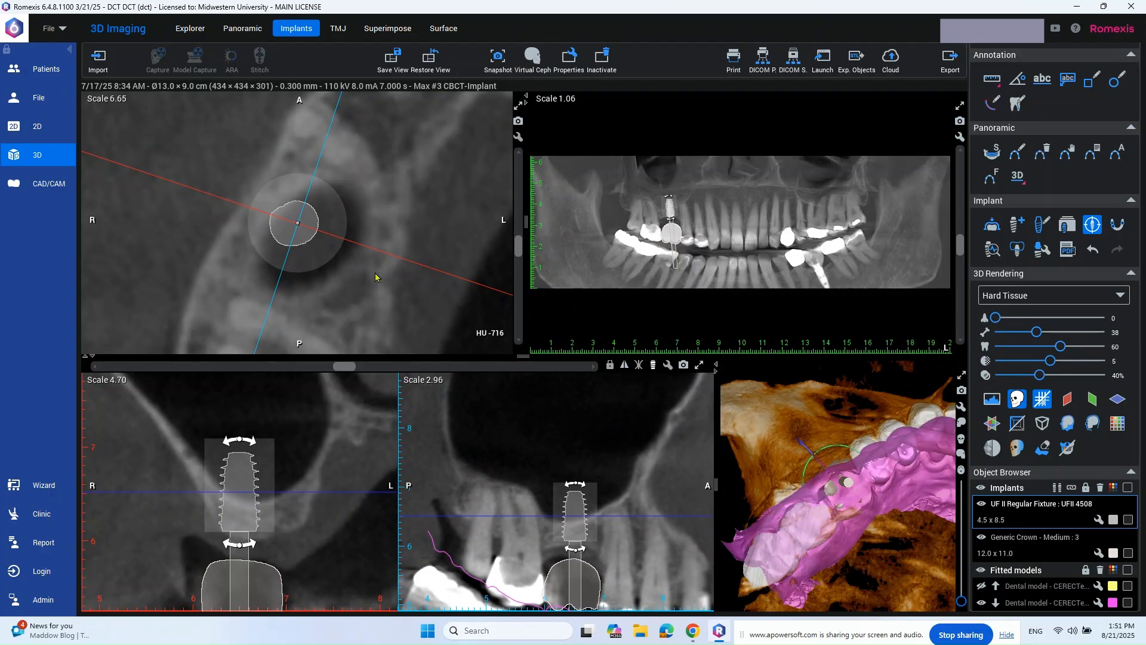
pyautogui.moveTo(519, 242); pyautogui.dragTo(517, 250)
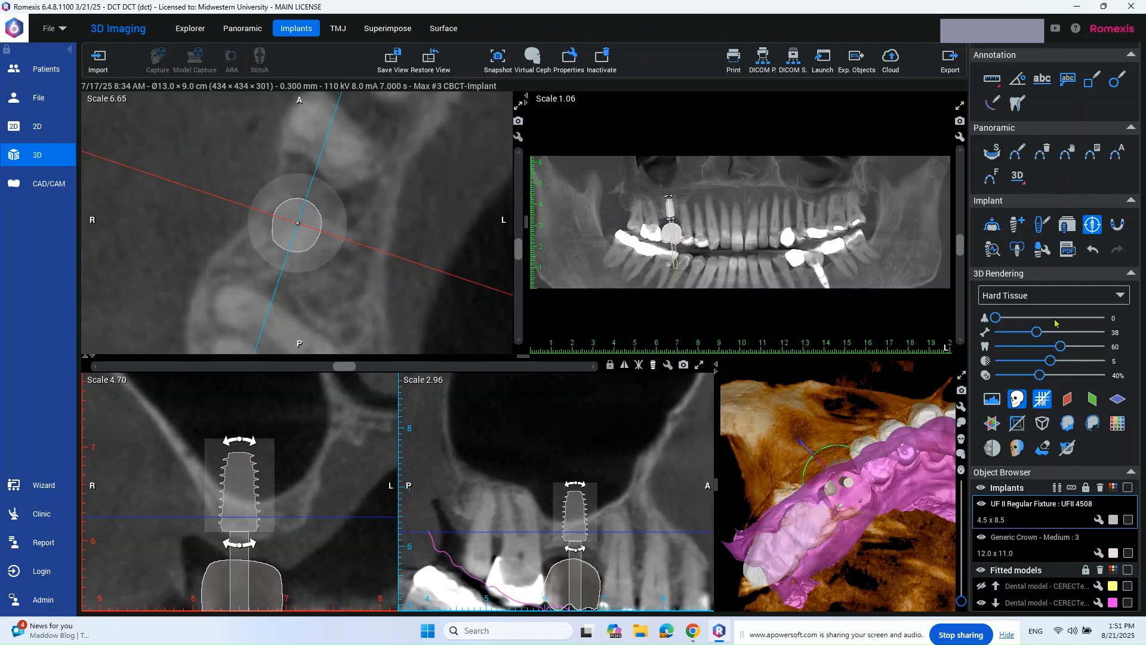
pyautogui.click(1092, 227)
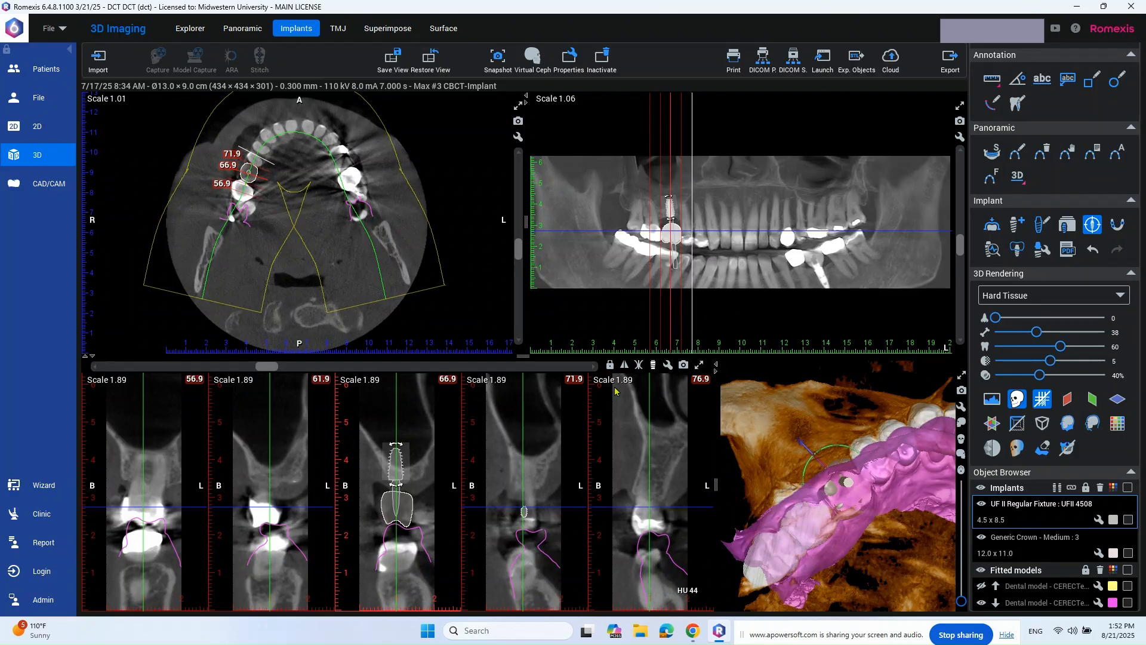
# Step: Turn the 3D rendering to a buccal view of the implant and show both the upper and lower jaw models
pyautogui.click(981, 602)
pyautogui.moveTo(859, 412); pyautogui.dragTo(775, 432)
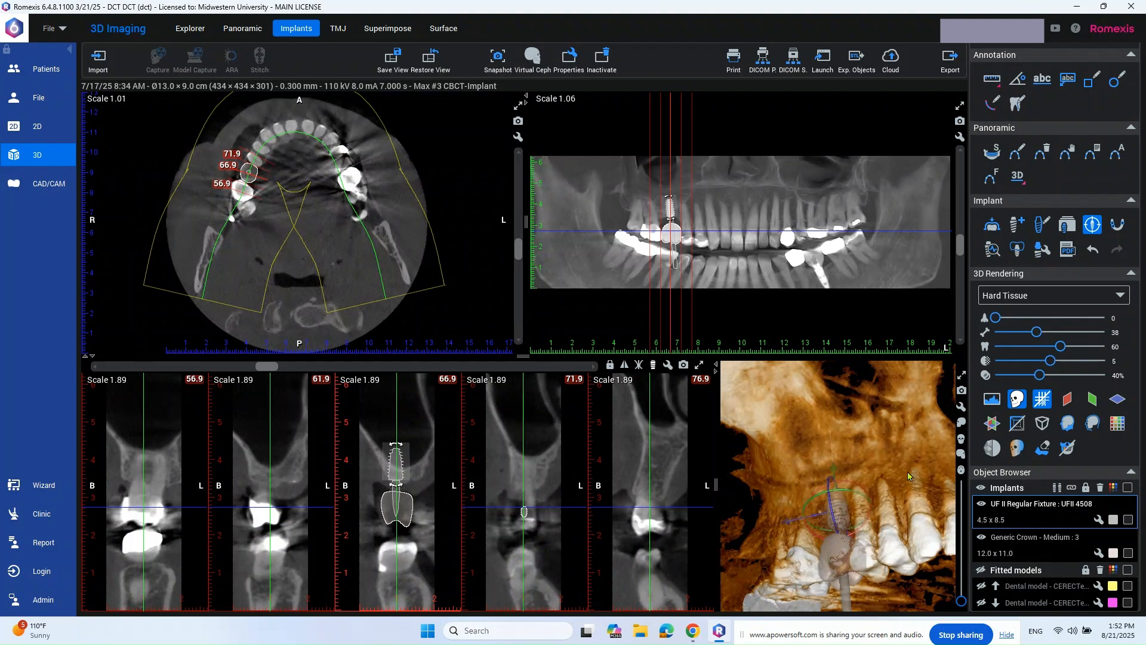
pyautogui.scroll(-3, 907, 471)
pyautogui.moveTo(890, 452); pyautogui.dragTo(908, 536)
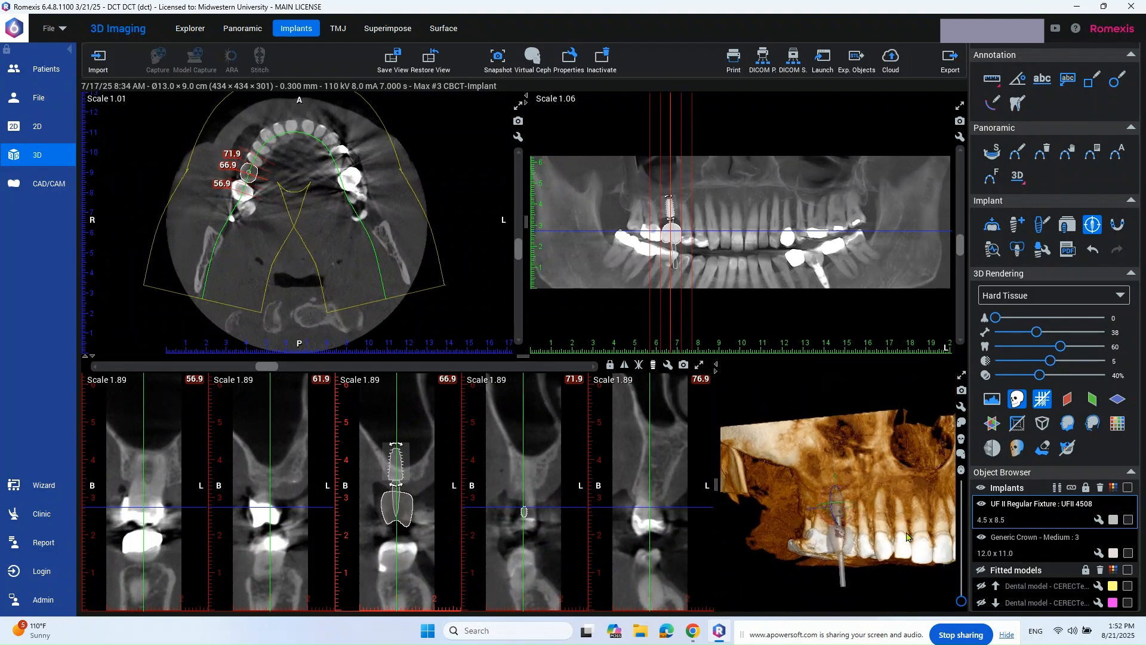
pyautogui.click(981, 586)
pyautogui.click(982, 603)
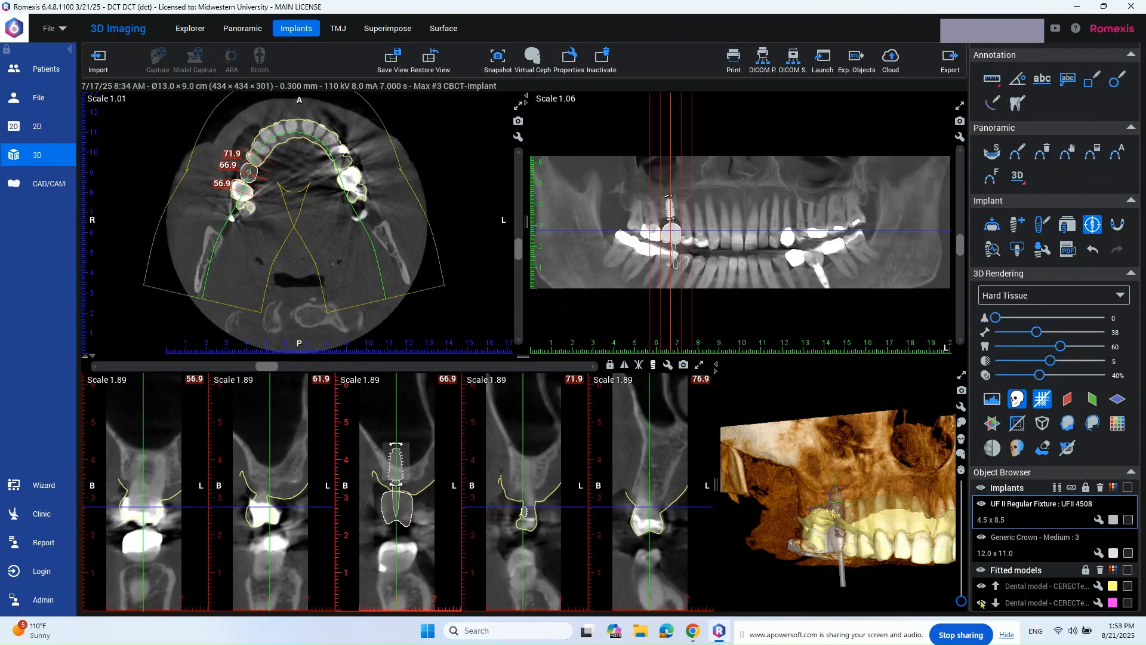